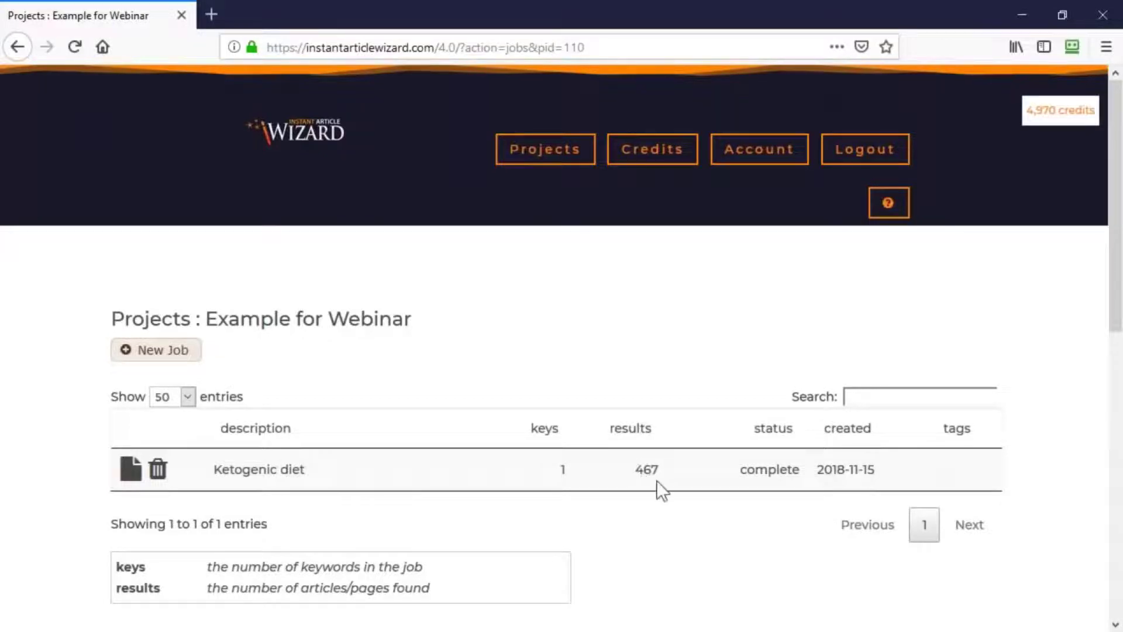
# Open the Ketogenic diet job in the Example for Webinar project and start a new article.
pyautogui.click(134, 477)
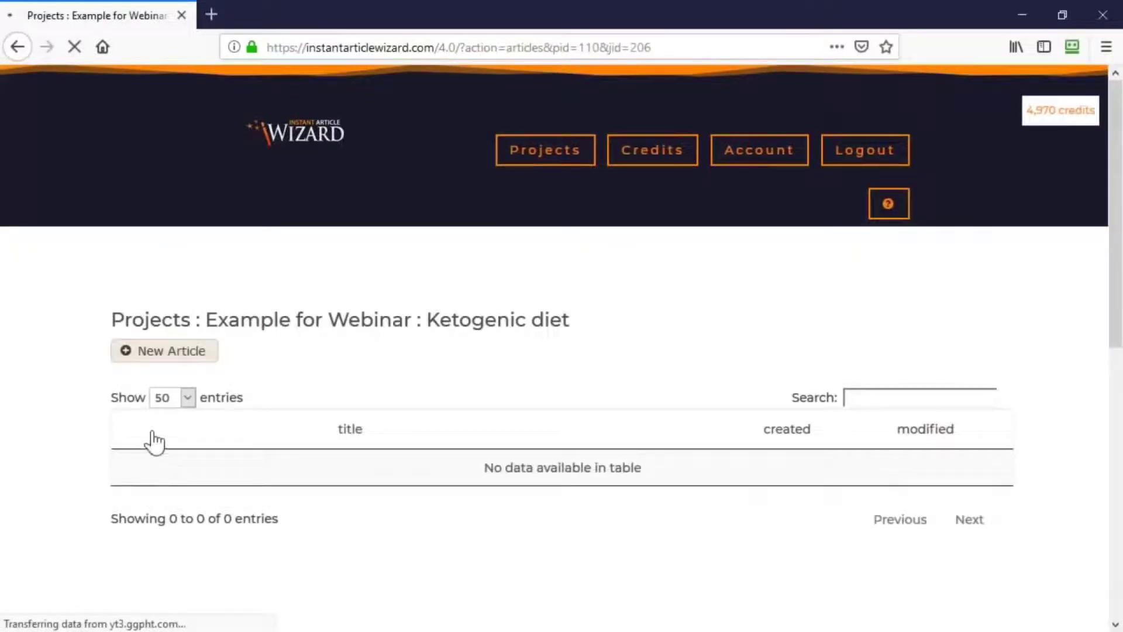
pyautogui.click(156, 364)
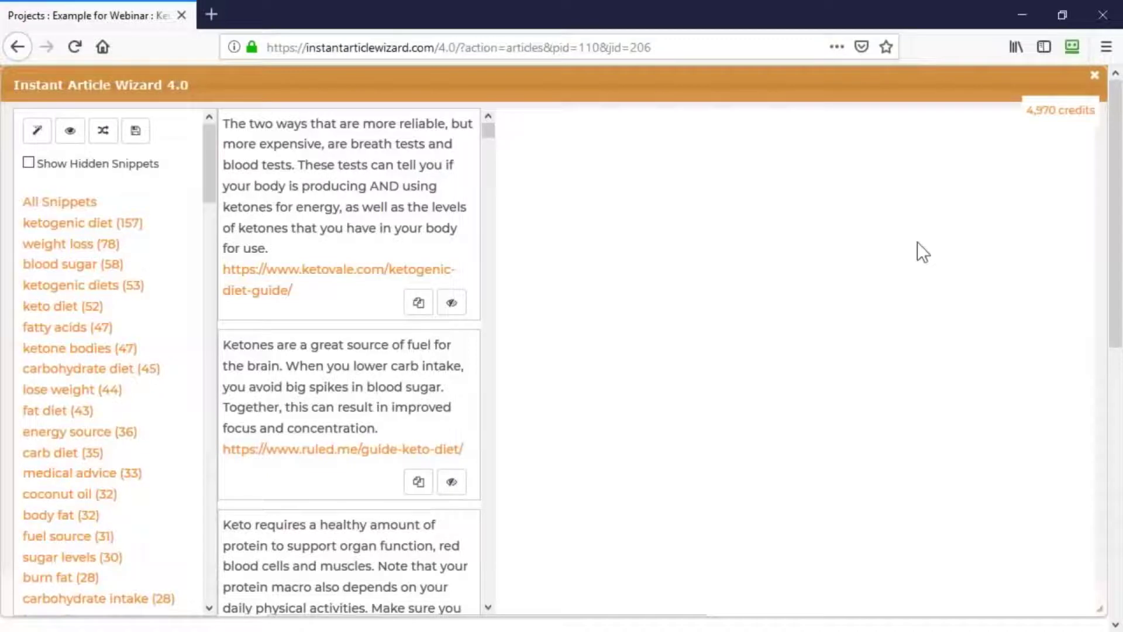
# Reduce the page zoom to 80%, reload the page and start a new article for the Ketogenic diet job.
pyautogui.hotkey('ctrl', '-')
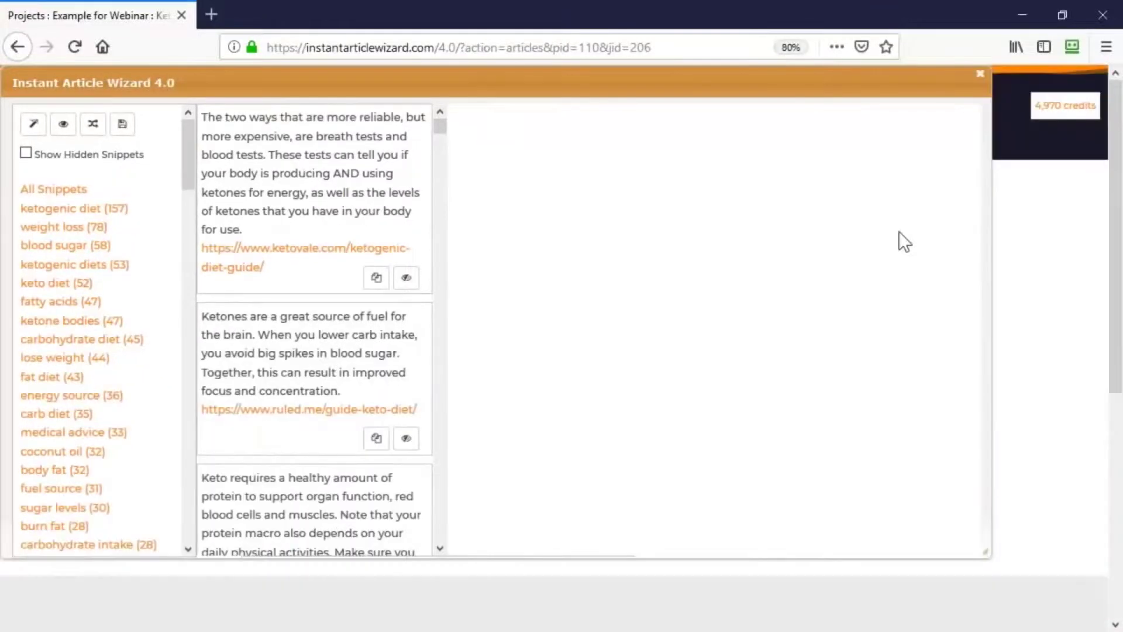
pyautogui.hotkey('ctrl', '-')
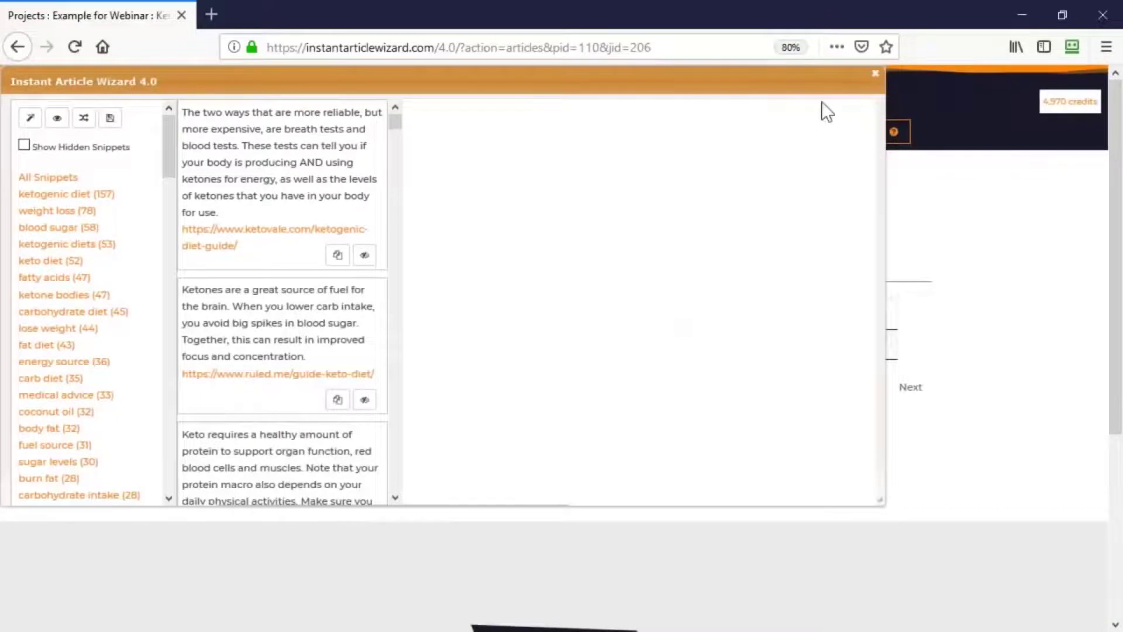
pyautogui.click(629, 49)
pyautogui.press('Return')
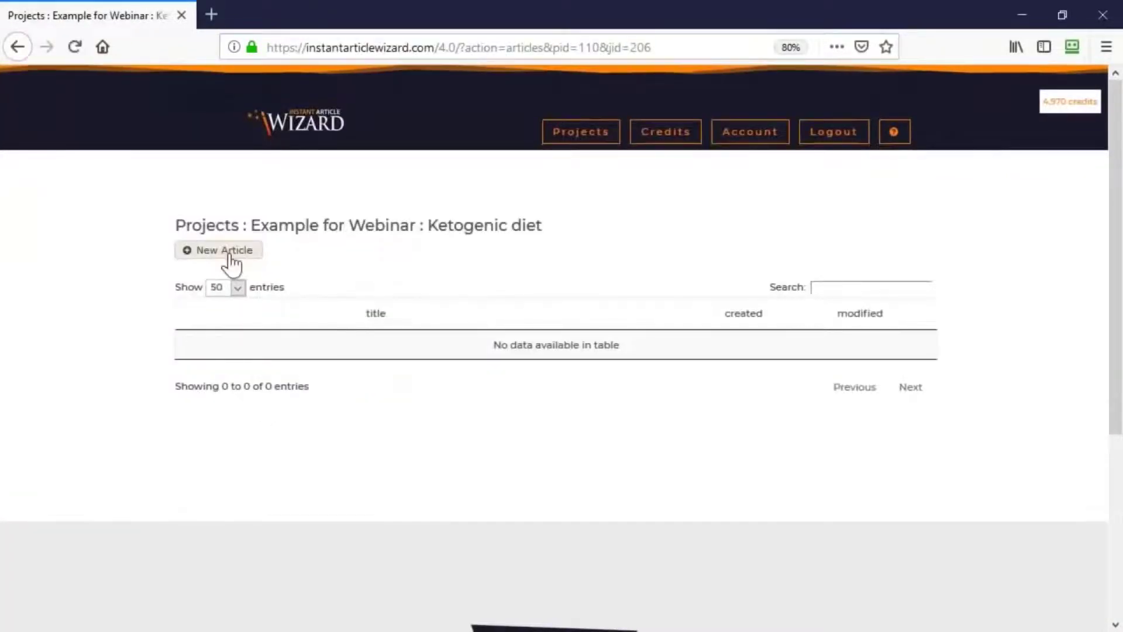
pyautogui.click(230, 253)
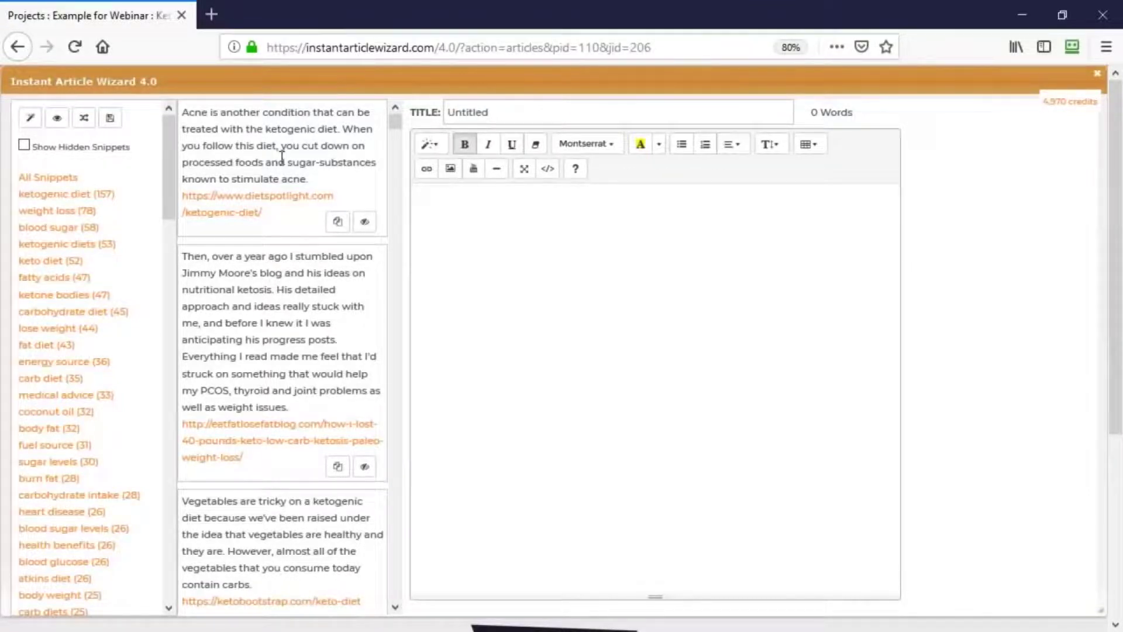
# Insert the snippets on acne, on vegetables being tricky and on mild side effects ("Bottom Line") into the article.
pyautogui.click(337, 221)
pyautogui.scroll(-4, 316, 308)
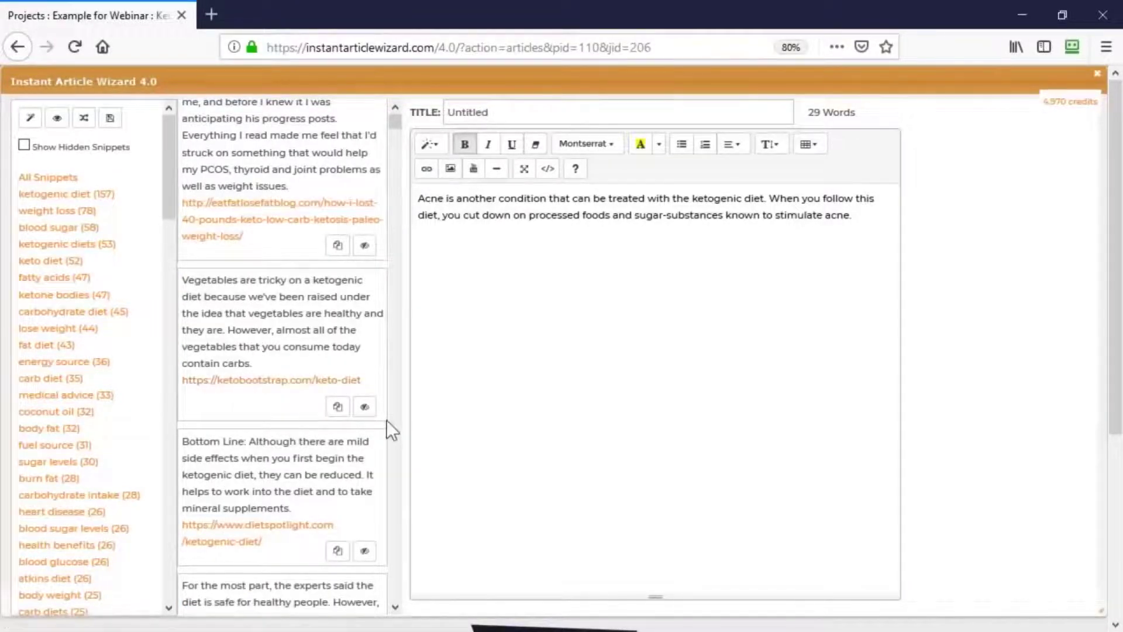
pyautogui.click(338, 407)
pyautogui.scroll(-4, 323, 406)
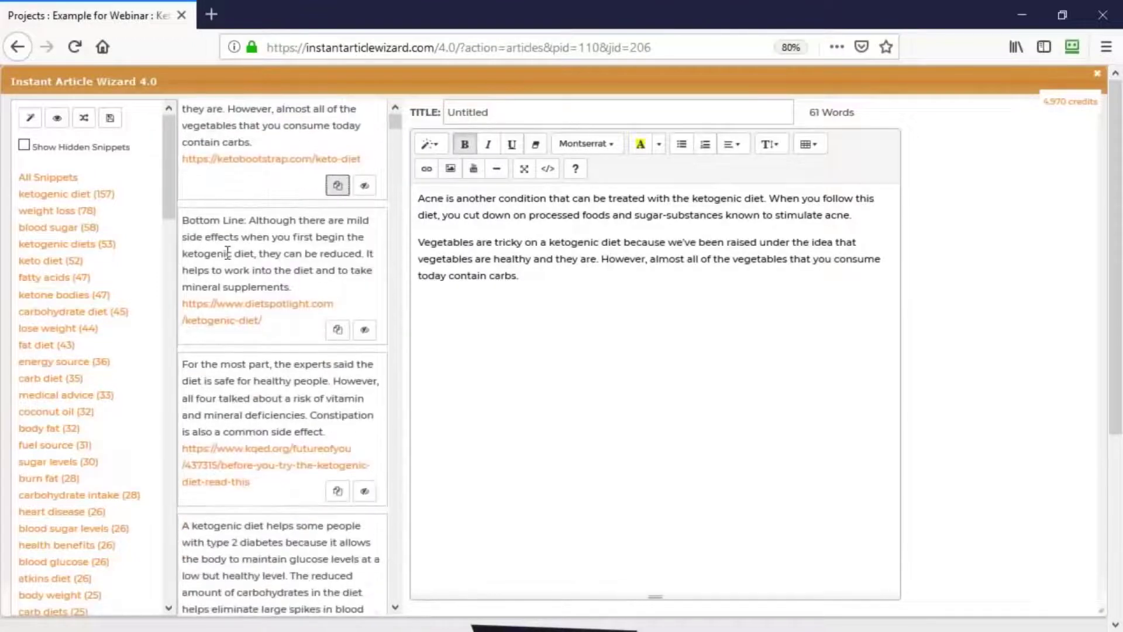
pyautogui.click(338, 332)
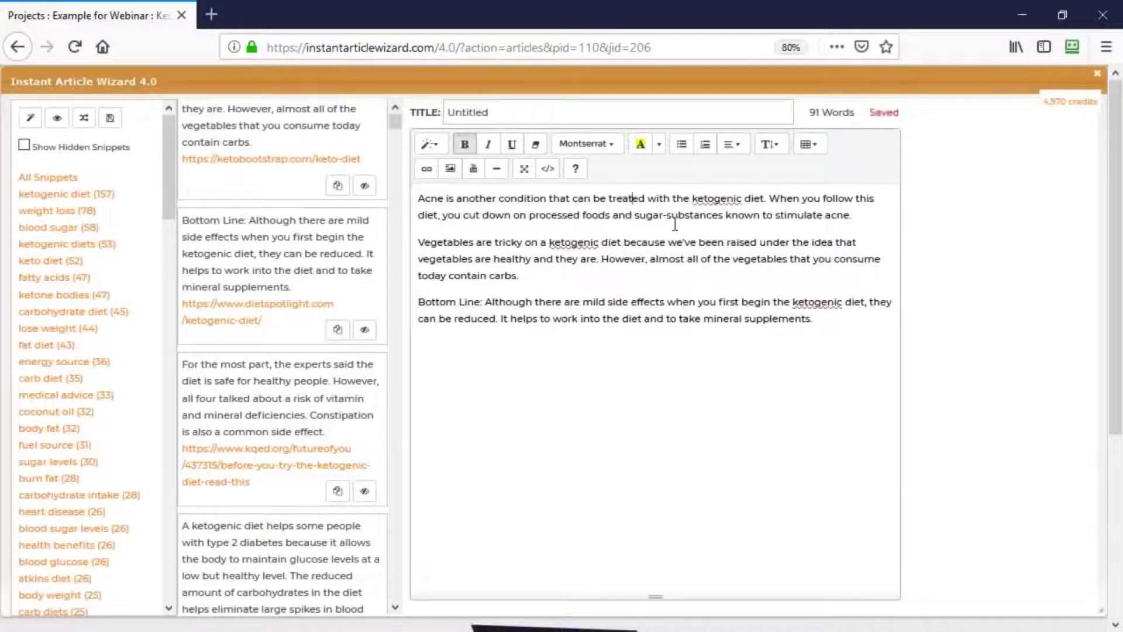
pyautogui.hotkey('shift', 'Down')
pyautogui.hotkey('shift', 'Down')
pyautogui.hotkey('shift', 'Down')
pyautogui.hotkey('shift', 'Down')
pyautogui.hotkey('shift', 'Down')
pyautogui.hotkey('shift', 'Down')
pyautogui.hotkey('shift', 'Down')
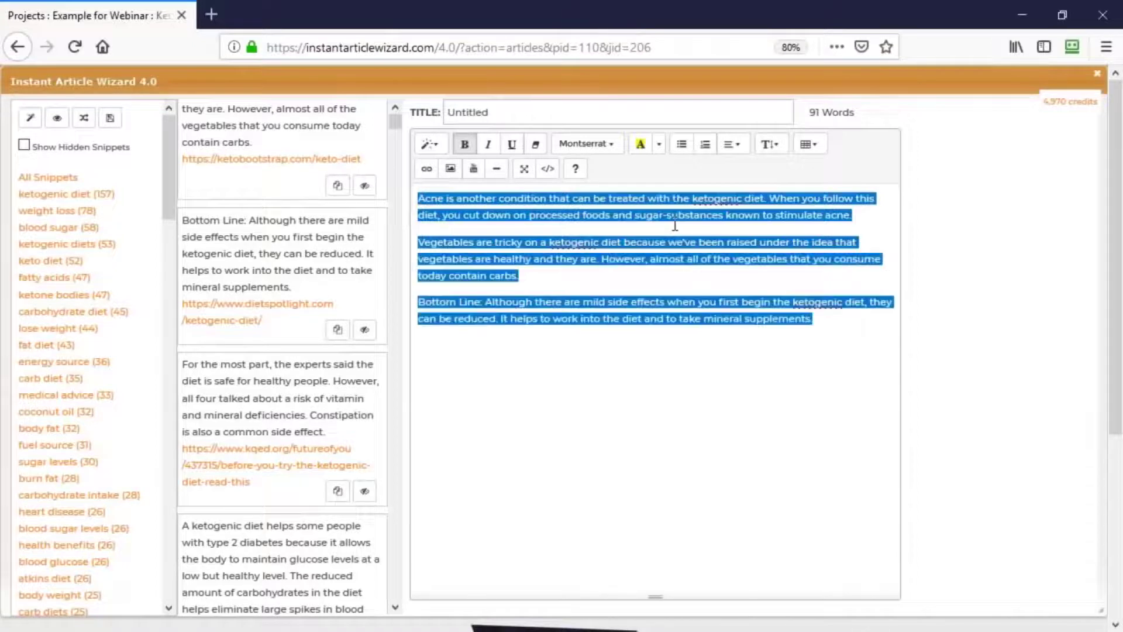
pyautogui.click(674, 225)
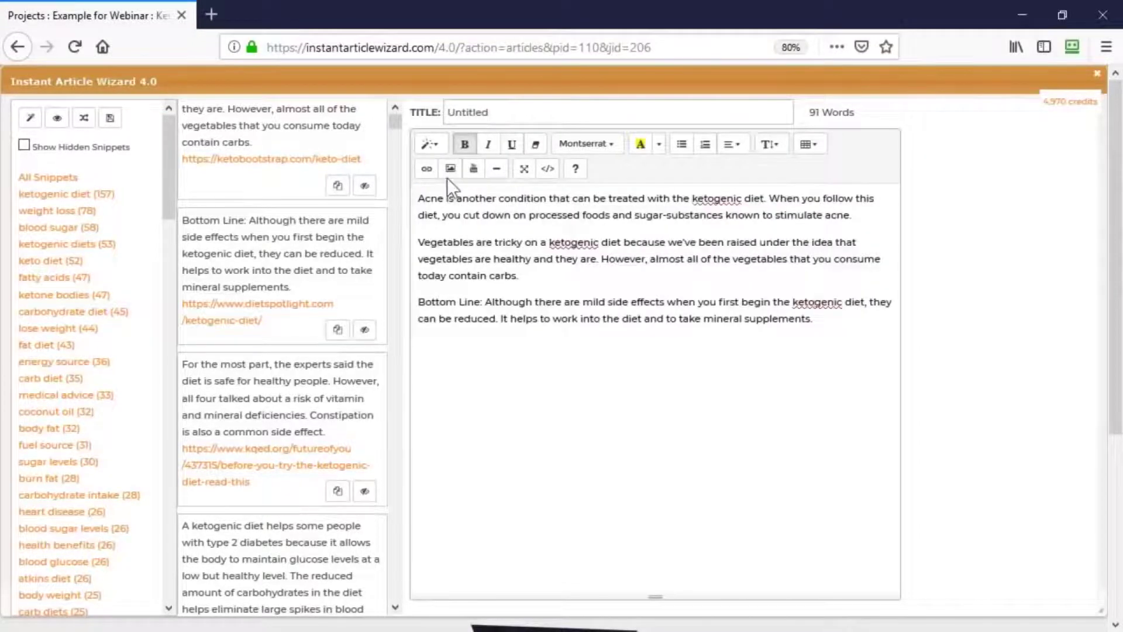
pyautogui.moveTo(422, 197); pyautogui.dragTo(449, 199)
# Place the cursor in the first line of the vegetables paragraph and search the image library for "acne".
pyautogui.click(507, 234)
pyautogui.click(450, 170)
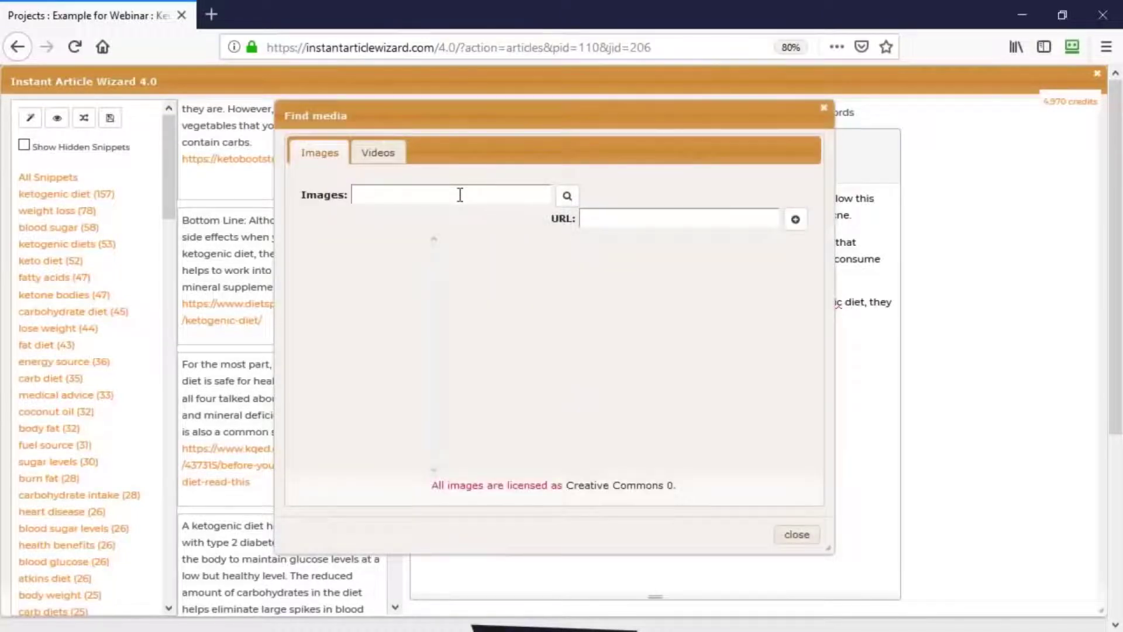
pyautogui.write('acne')
pyautogui.click(567, 199)
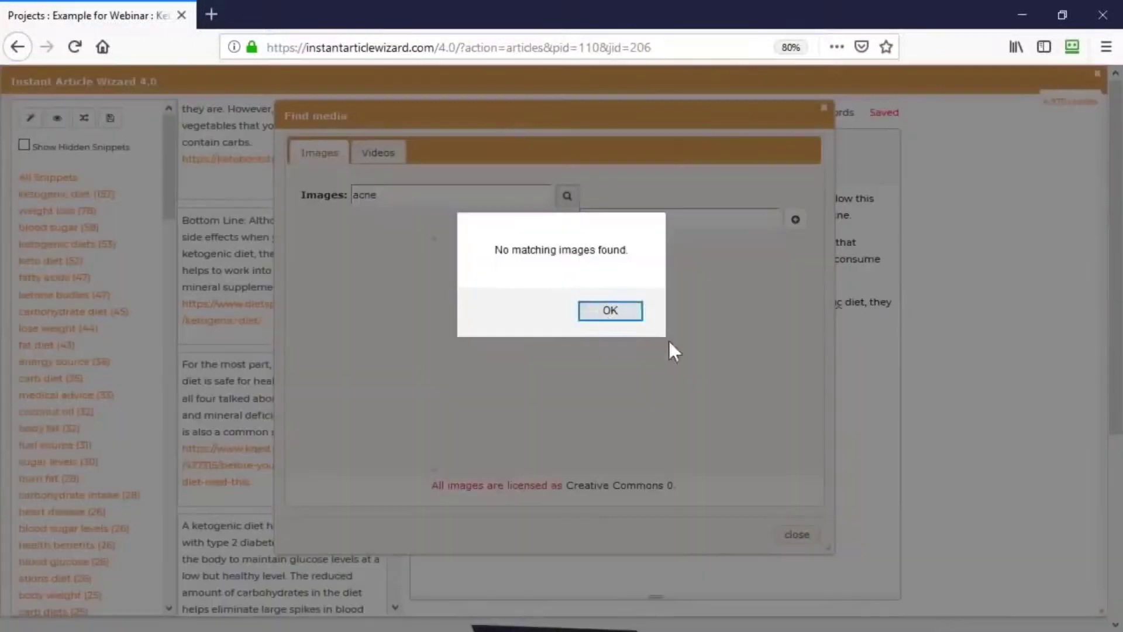
pyautogui.click(608, 317)
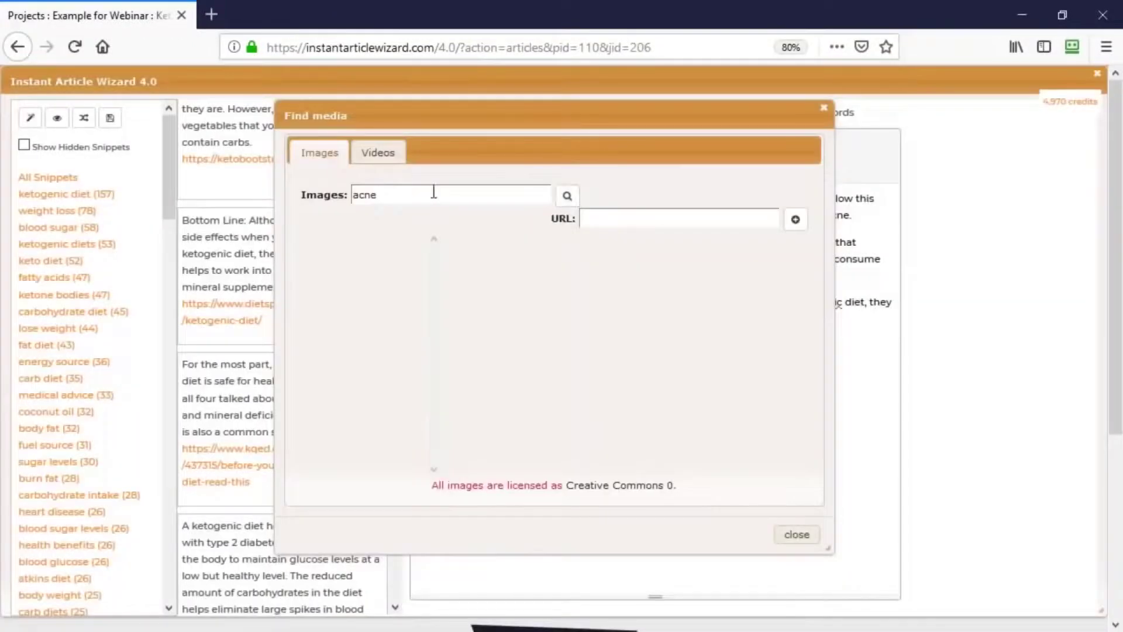
# Search the image library for "diet" and insert the salad picture with eggs at Medium size.
pyautogui.doubleClick(434, 192)
pyautogui.write('wei')
pyautogui.press('BackSpace')
pyautogui.press('BackSpace')
pyautogui.press('BackSpace')
pyautogui.write('diet')
pyautogui.click(570, 199)
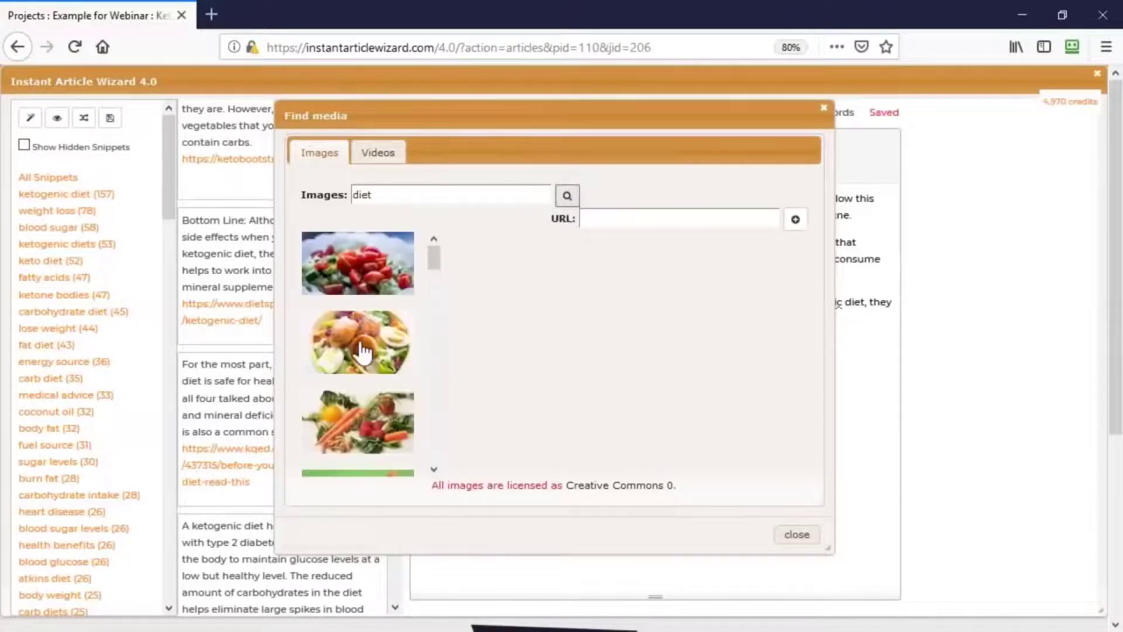
pyautogui.click(363, 351)
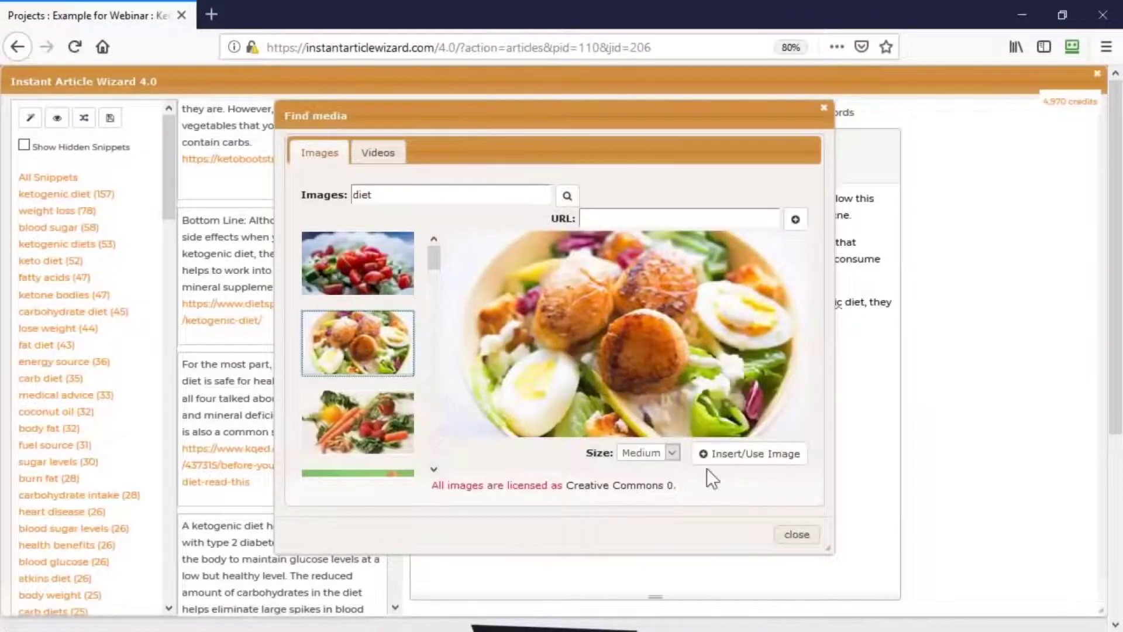
pyautogui.click(772, 465)
# Shrink the inserted salad image proportionally to about three quarters of its width.
pyautogui.click(636, 261)
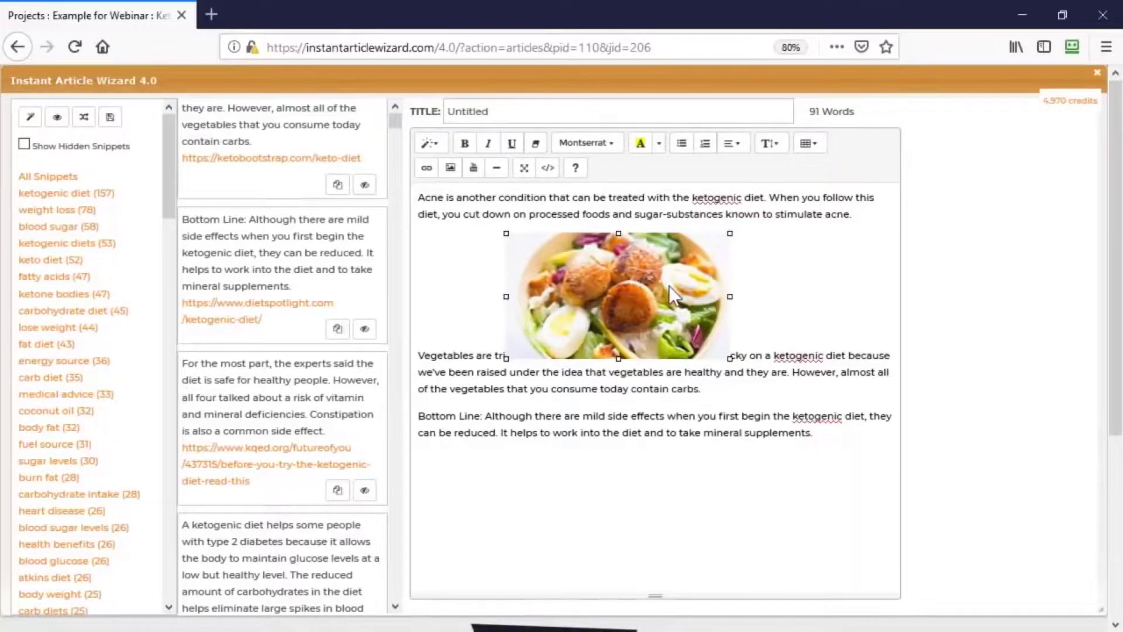
pyautogui.scroll(-1, 669, 286)
pyautogui.moveTo(729, 284); pyautogui.dragTo(678, 256)
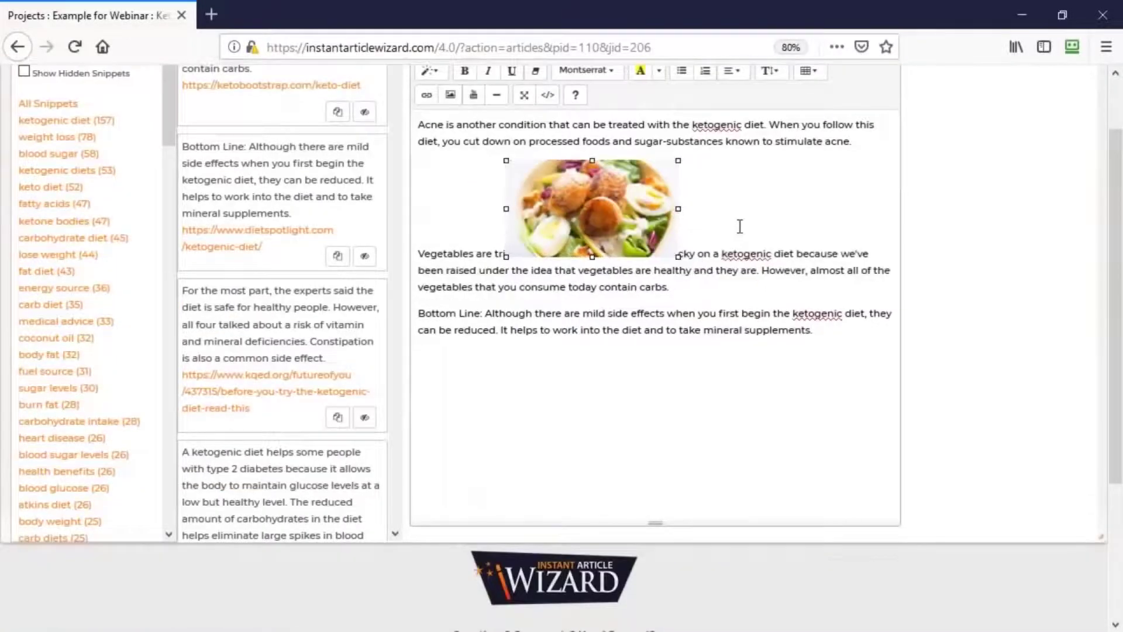
pyautogui.click(739, 226)
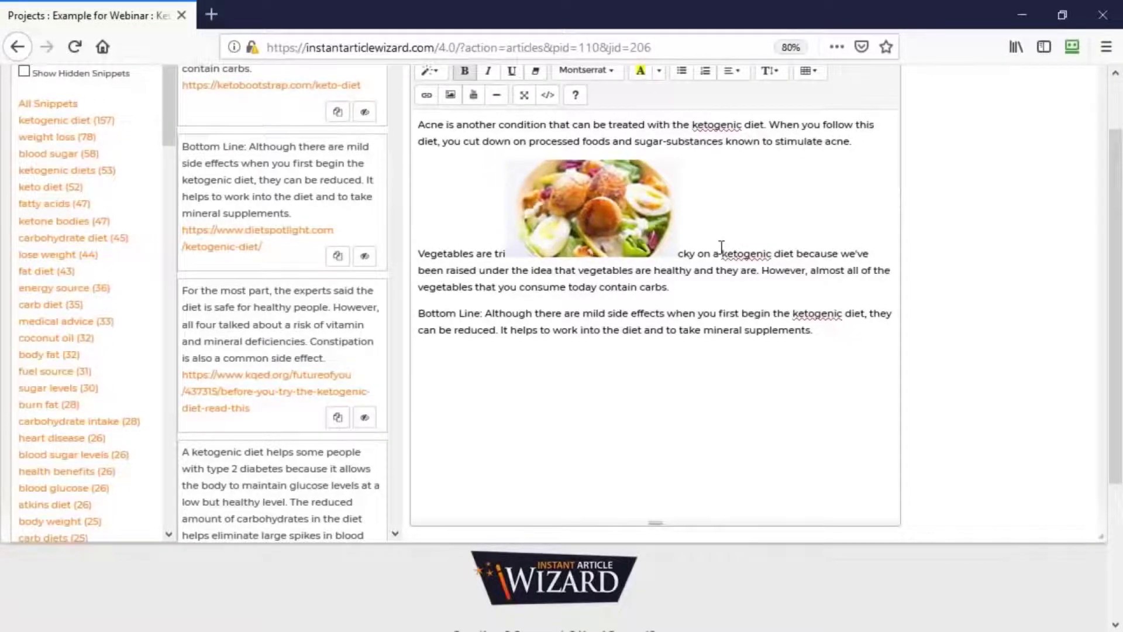
# Search the videos for "weight loss", look through the results and close the media finder.
pyautogui.click(474, 95)
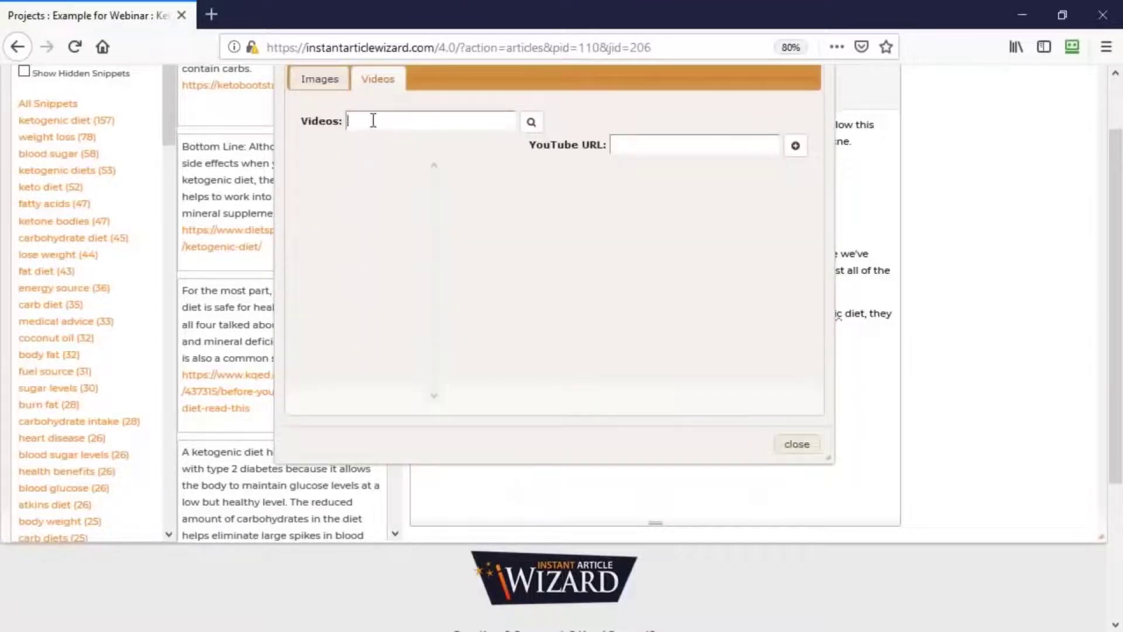
pyautogui.write('weight loss')
pyautogui.click(531, 122)
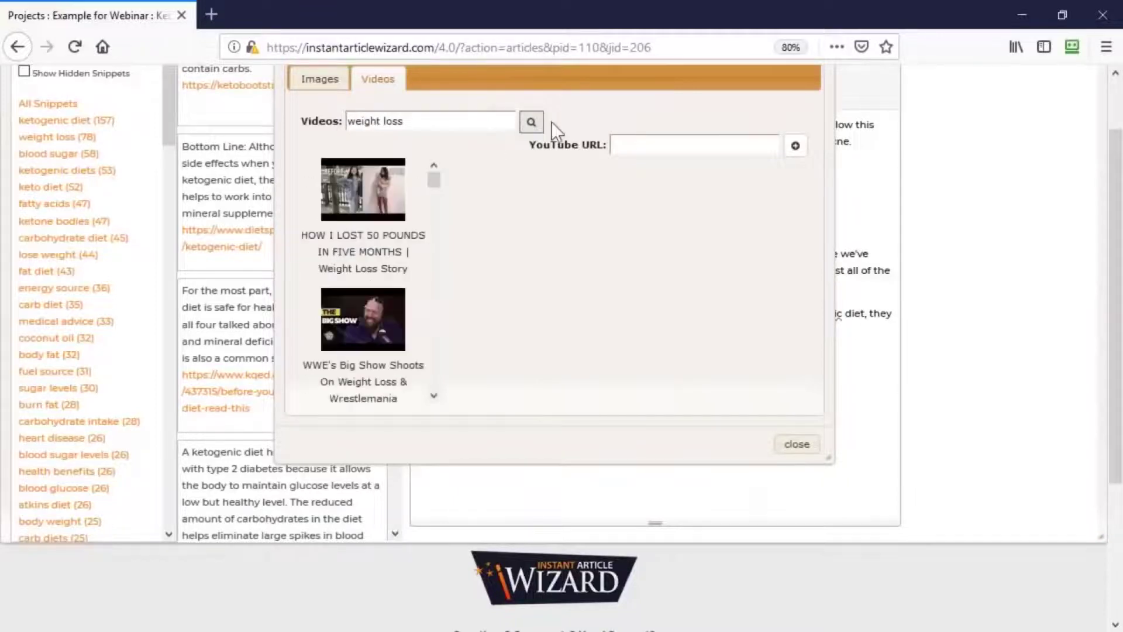
pyautogui.scroll(-4, 342, 321)
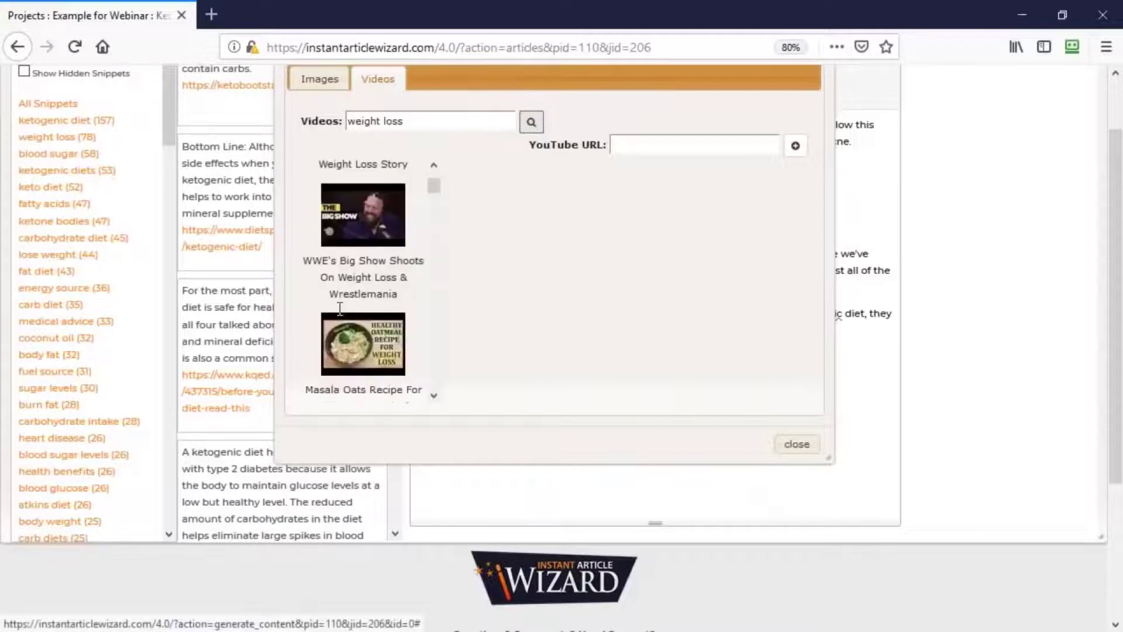
pyautogui.scroll(4, 342, 320)
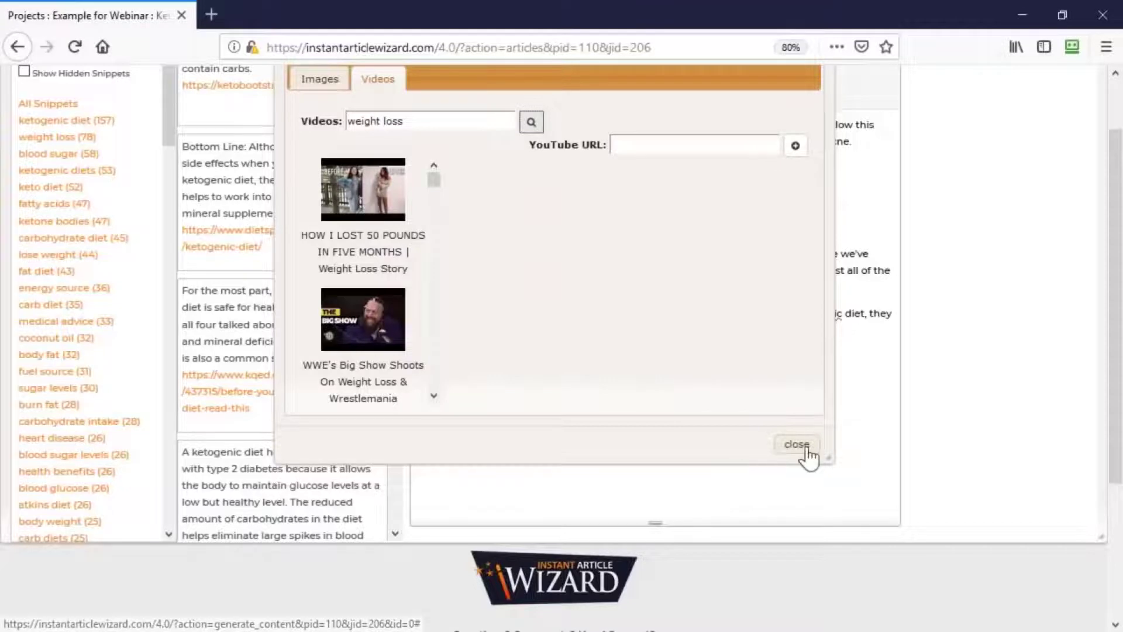
pyautogui.click(796, 443)
# Search the videos for "weight loss" again, preview "HOW I LOST 50 POUNDS IN FIVE MONTHS | Weight Loss Story", and close the media finder.
pyautogui.click(565, 187)
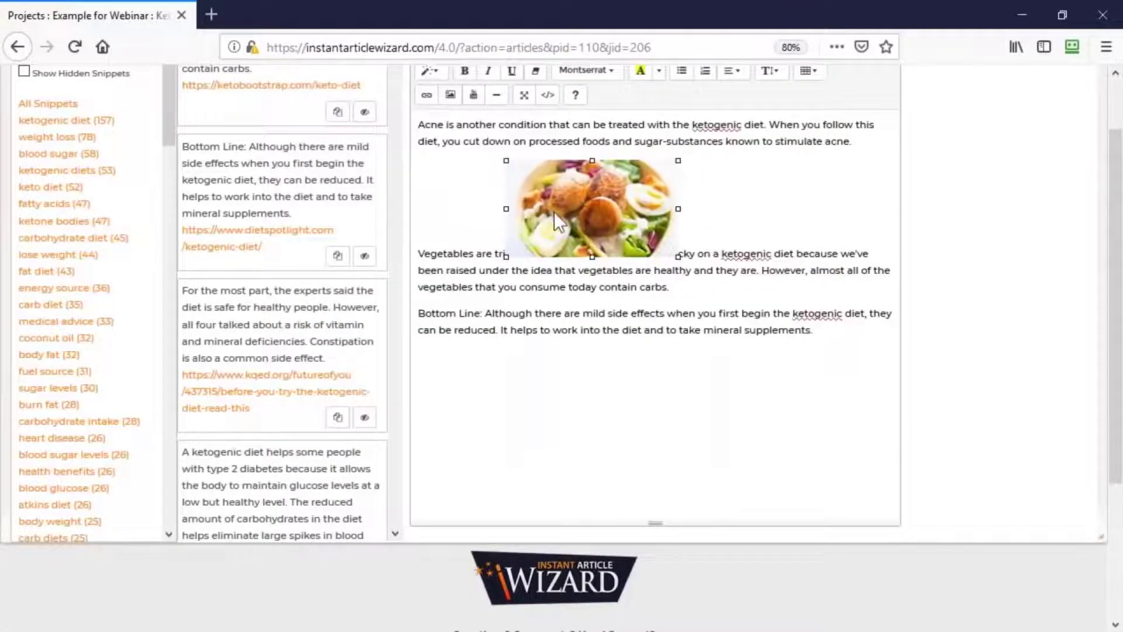
pyautogui.scroll(2, 553, 212)
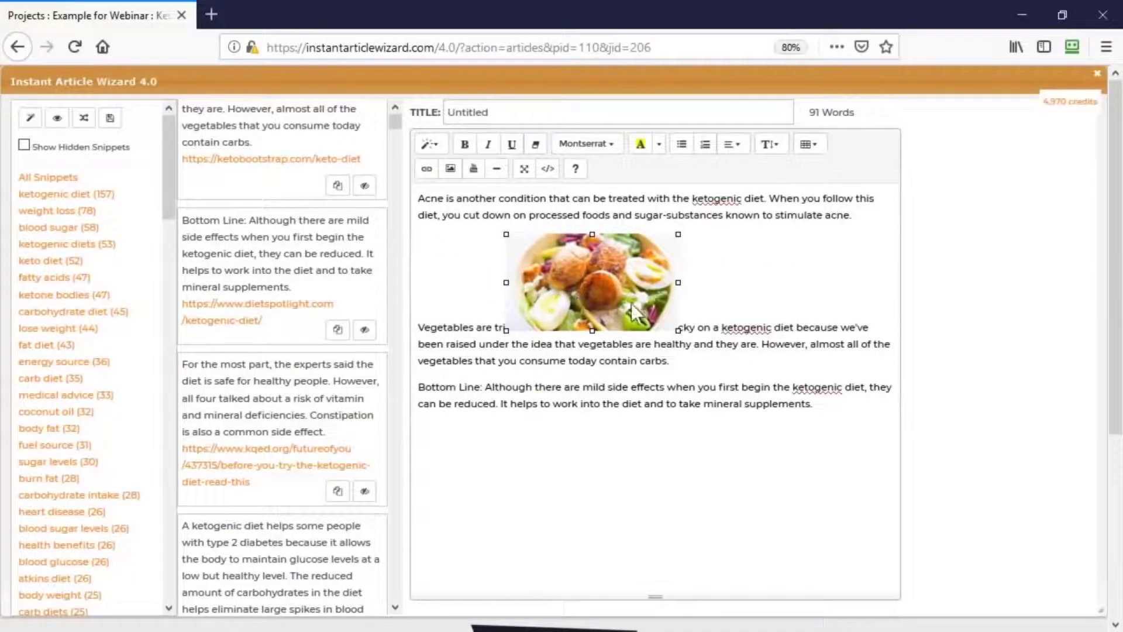
pyautogui.click(474, 170)
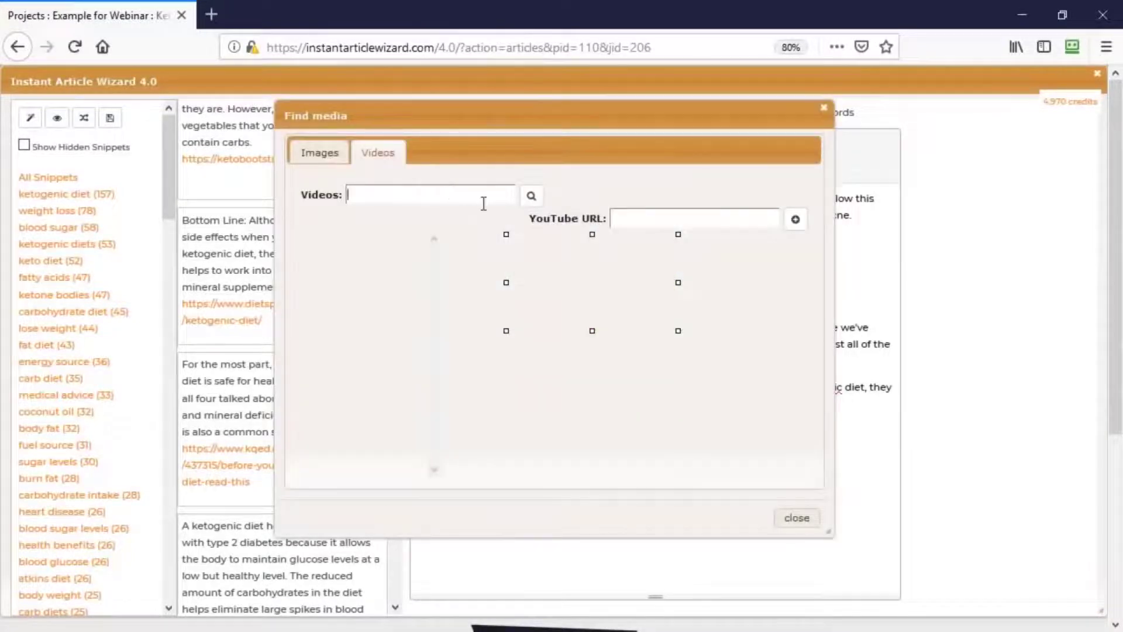
pyautogui.click(483, 202)
pyautogui.write('weight loss')
pyautogui.click(533, 197)
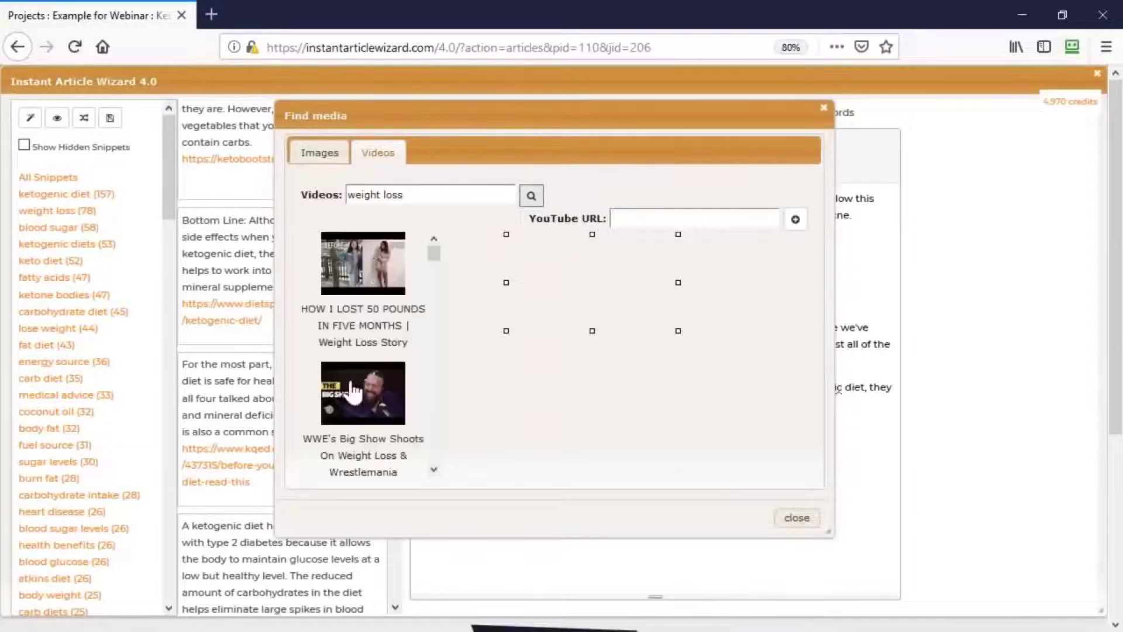
pyautogui.click(374, 268)
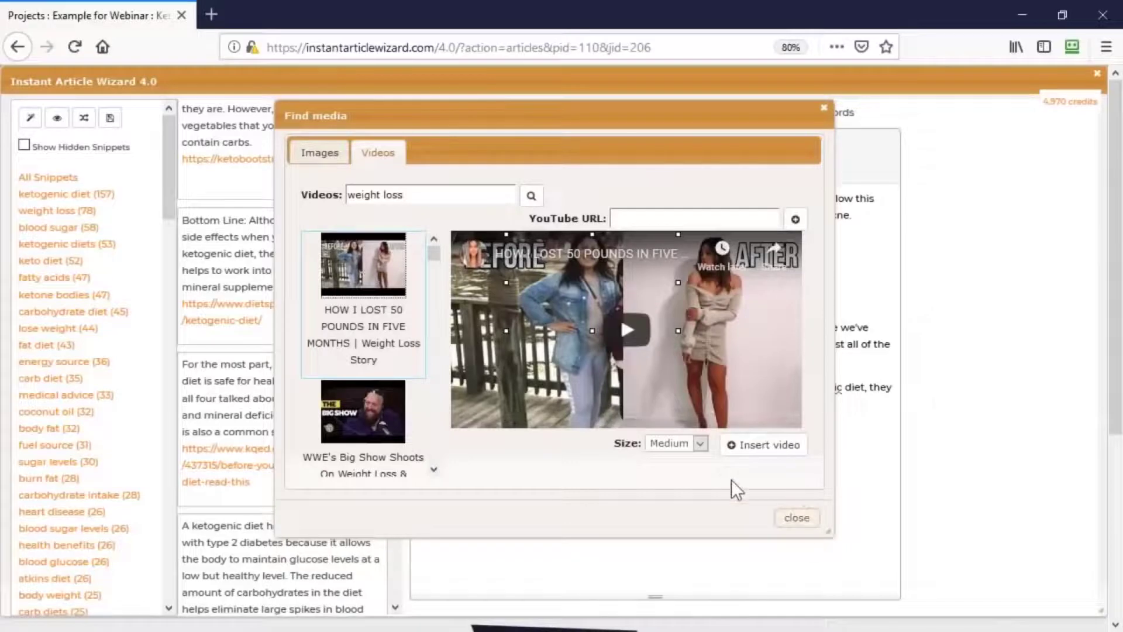
pyautogui.click(794, 518)
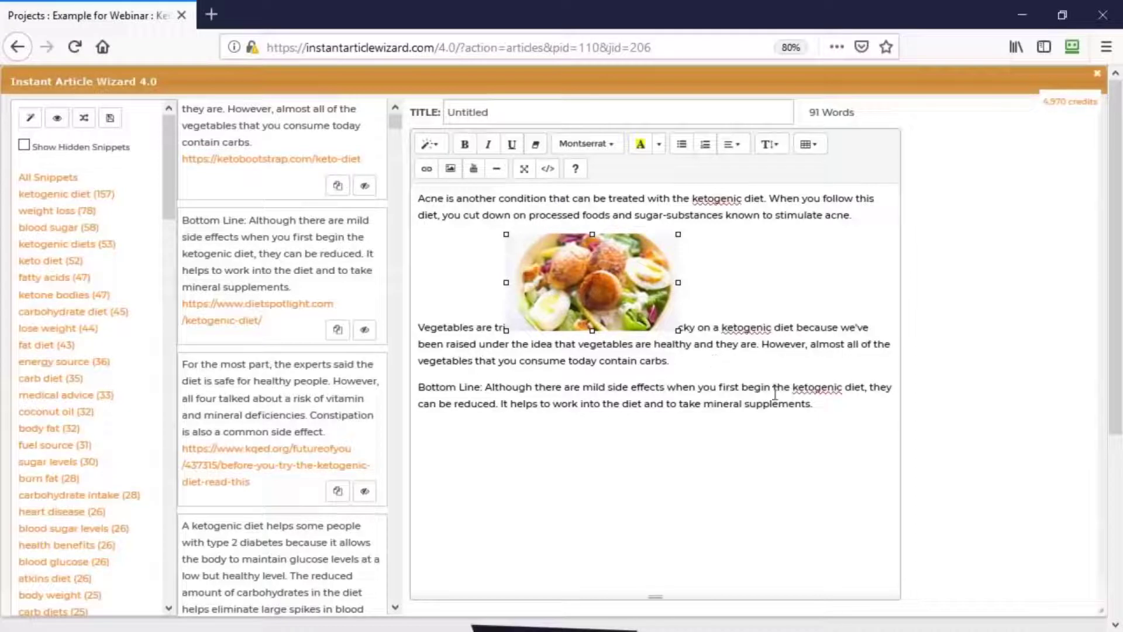
# Add a blank line after the "Bottom Line" paragraph and append the snippets on type 2 diabetes and on dry mouth.
pyautogui.click(852, 405)
pyautogui.press('Return')
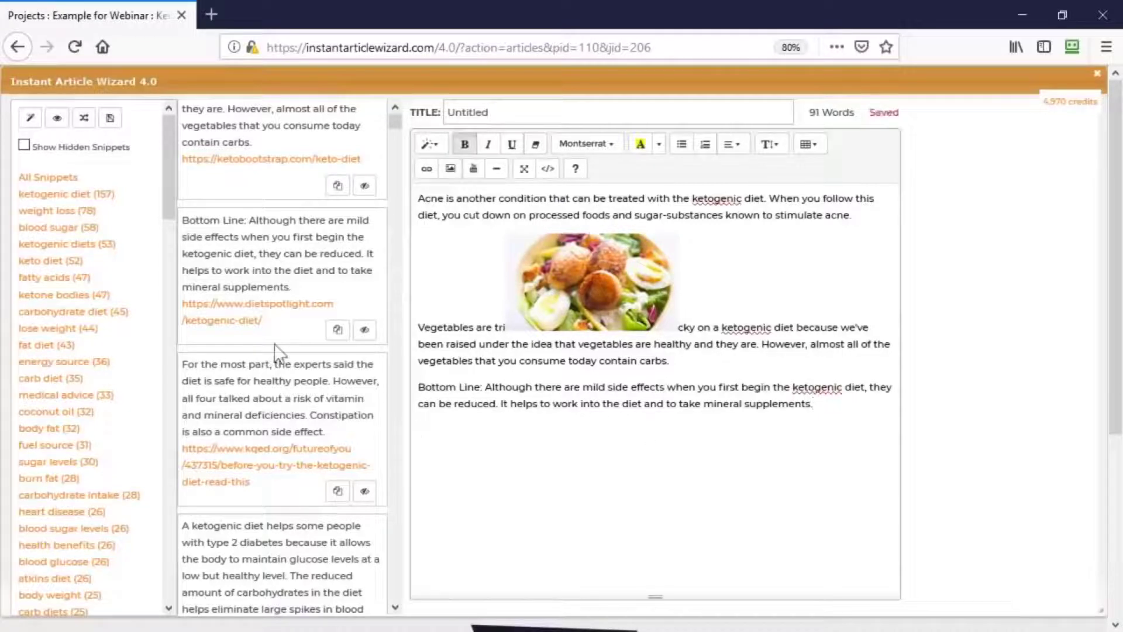
pyautogui.scroll(-5, 289, 395)
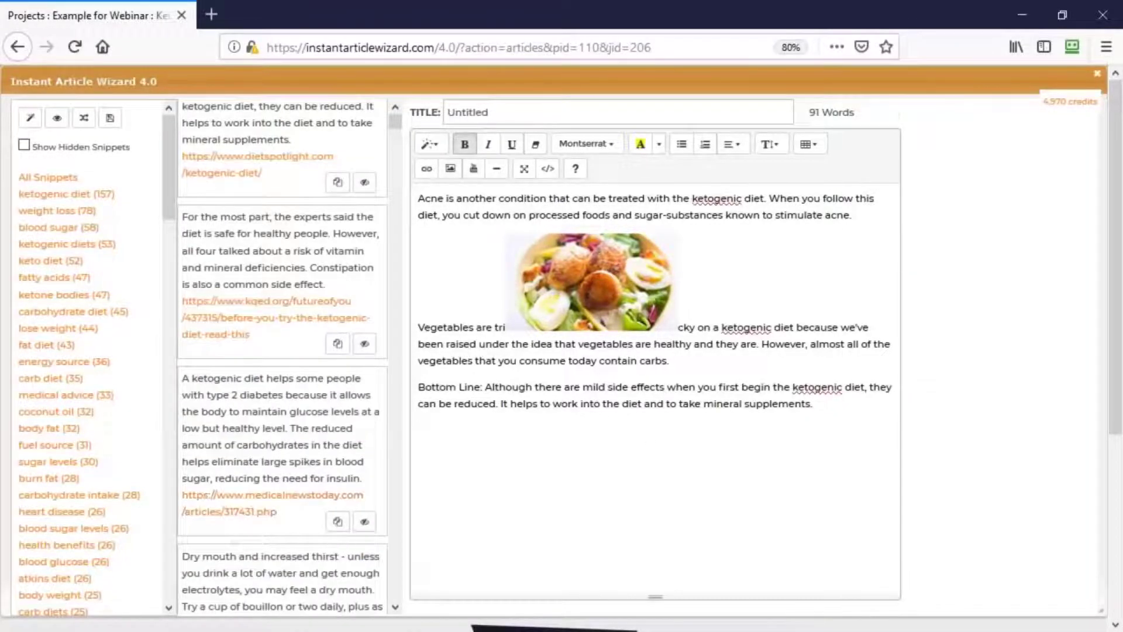
pyautogui.click(337, 522)
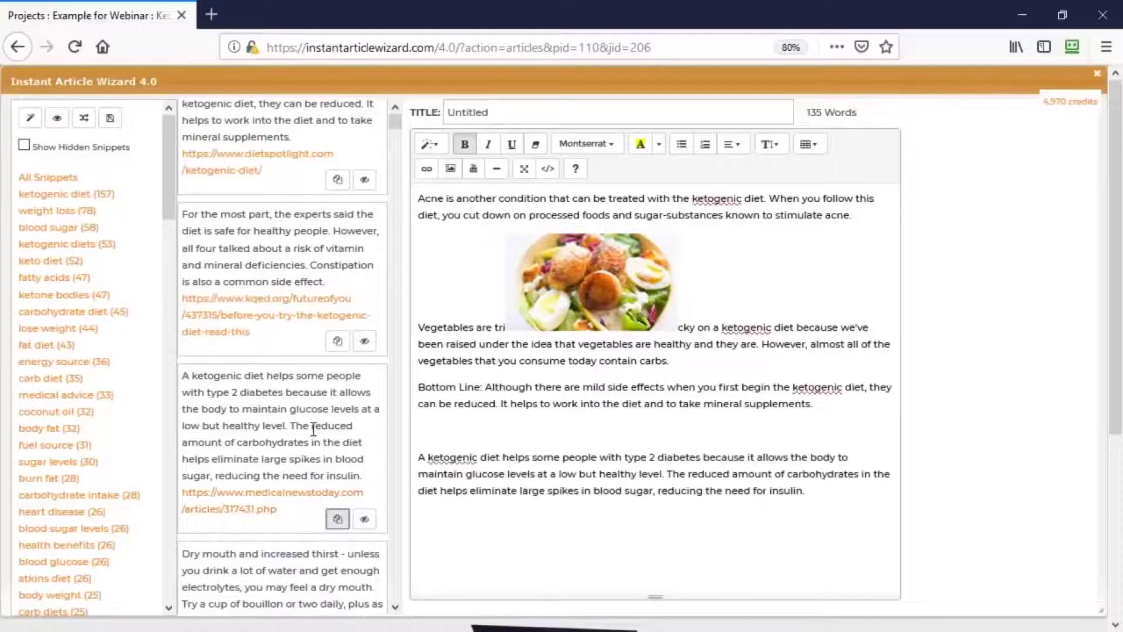
pyautogui.scroll(-7, 337, 525)
pyautogui.scroll(-1, 230, 293)
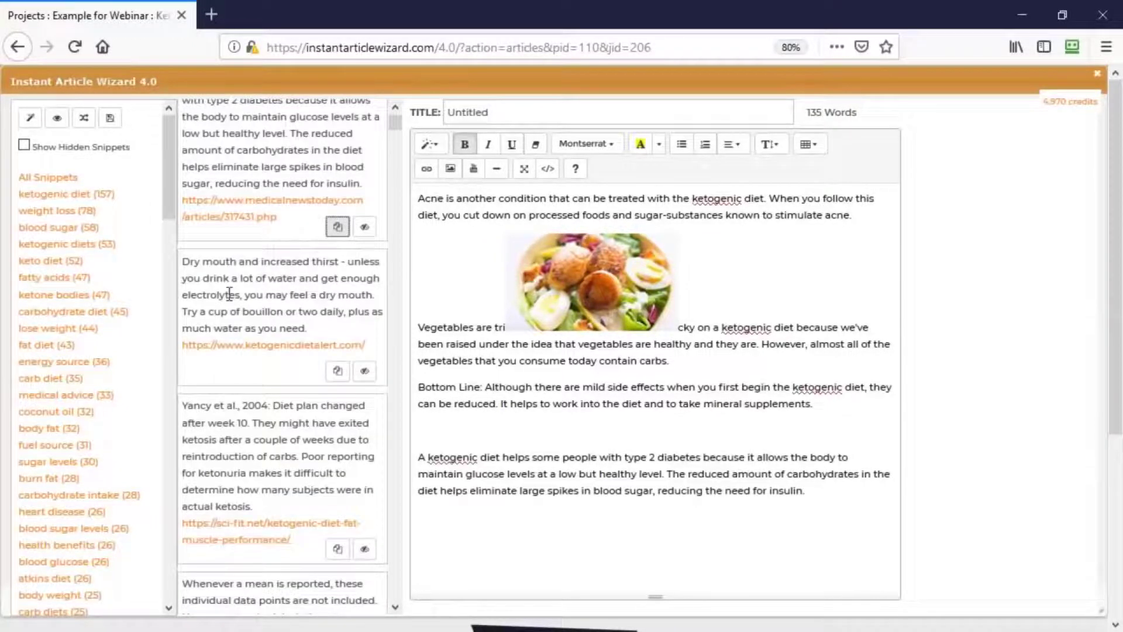
pyautogui.click(337, 371)
# Append the snippet on large salads with spring mix, spinach and arugula undoing insulin resistance to the article.
pyautogui.scroll(-5, 336, 367)
pyautogui.scroll(-6, 336, 367)
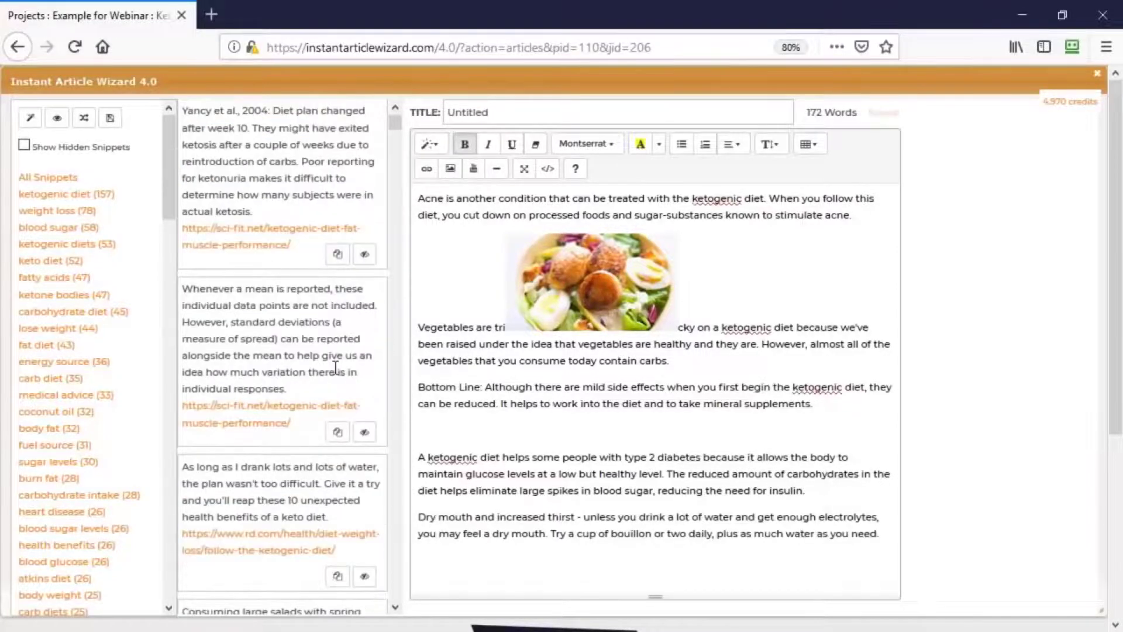
pyautogui.scroll(-1, 300, 310)
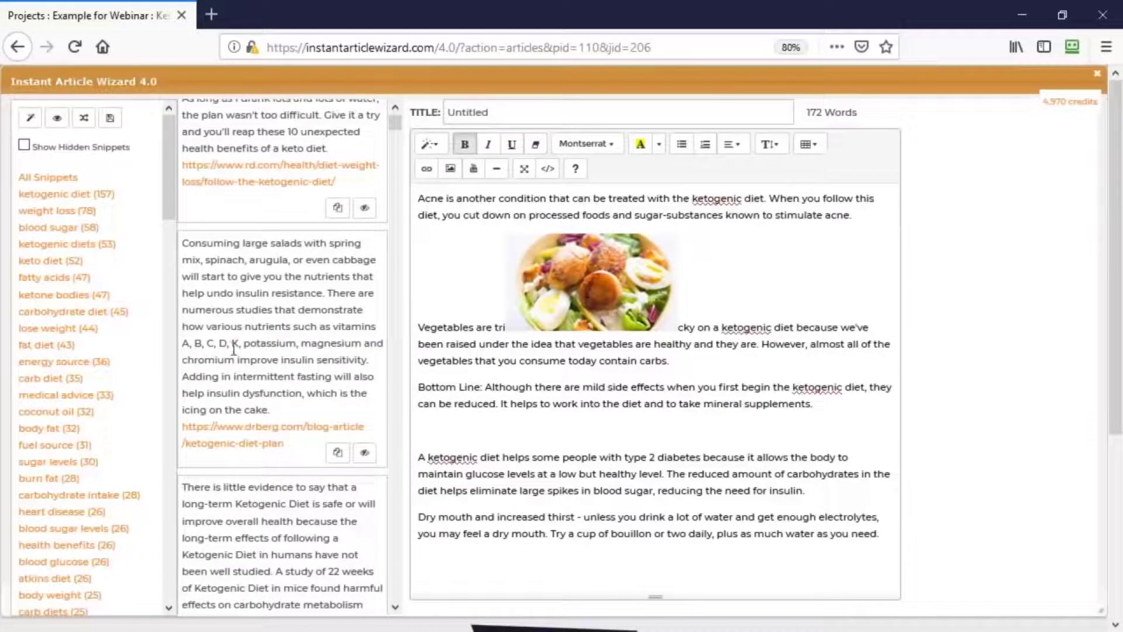
pyautogui.click(338, 453)
pyautogui.scroll(-2, 328, 405)
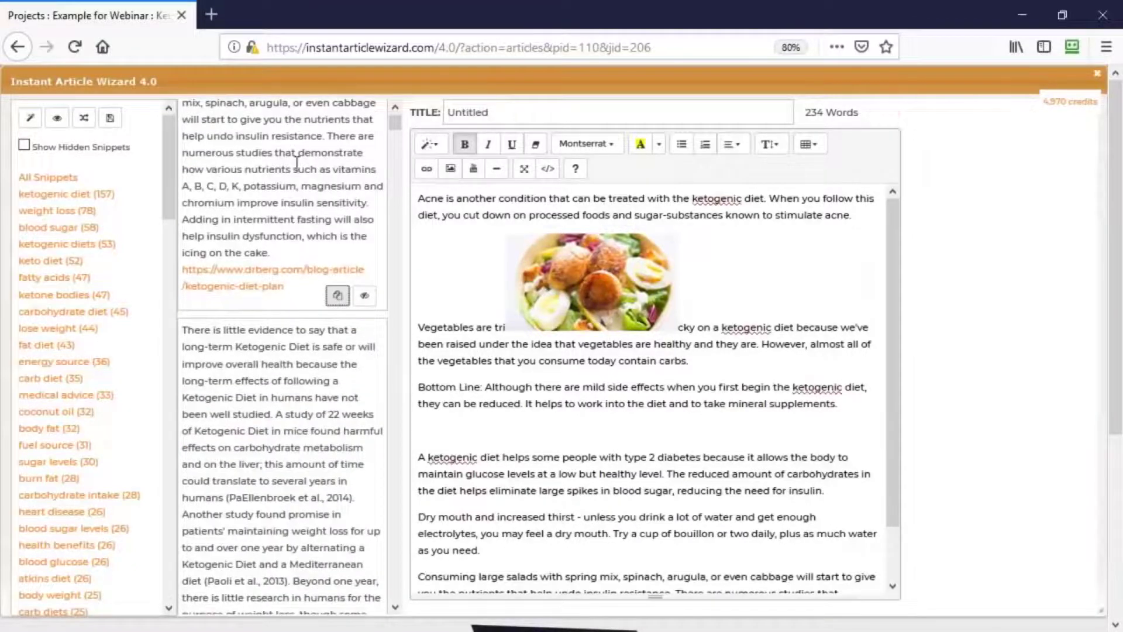
# Append the snippet on how the keto diet differs from other low-carb diets by not "protein-loading", and check the end of the article.
pyautogui.scroll(-4, 268, 290)
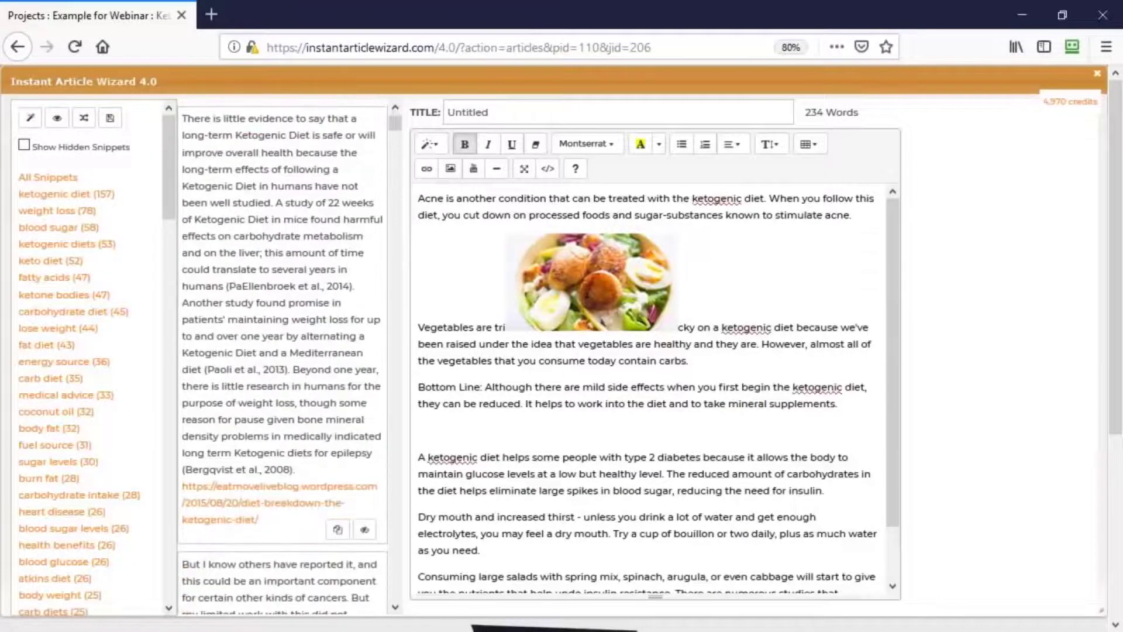
pyautogui.scroll(-10, 268, 290)
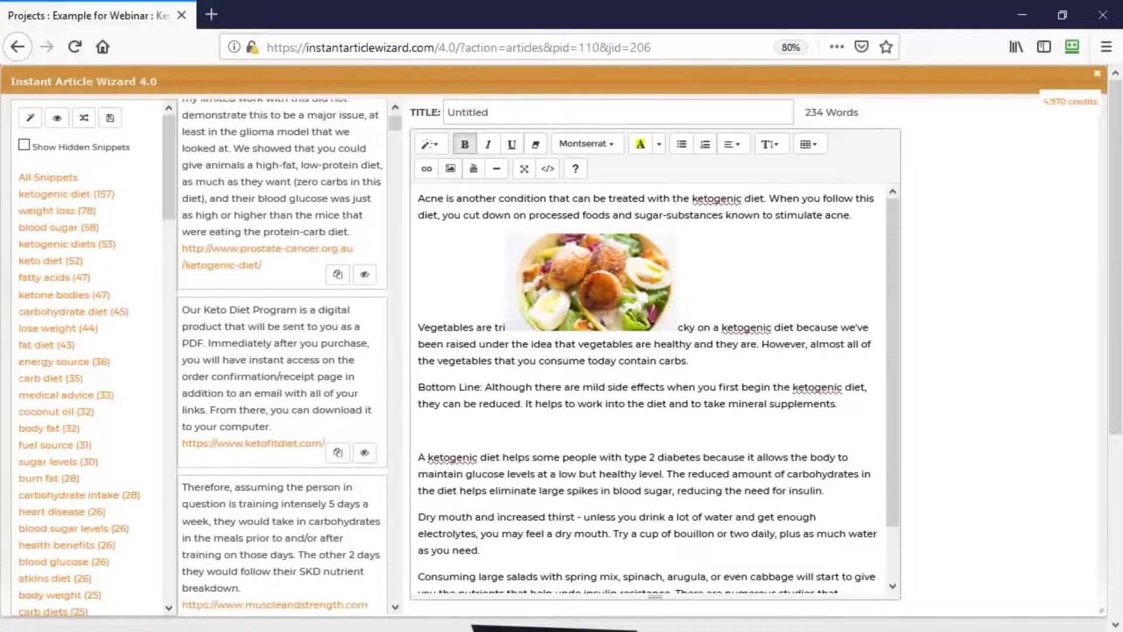
pyautogui.scroll(-7, 283, 357)
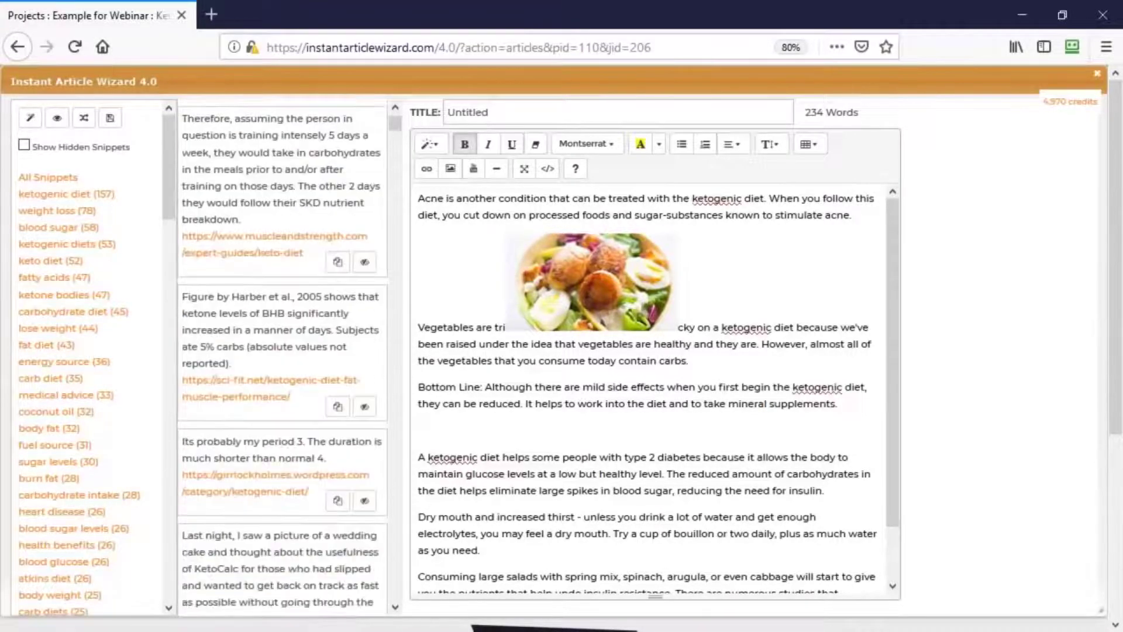
pyautogui.scroll(-10, 283, 357)
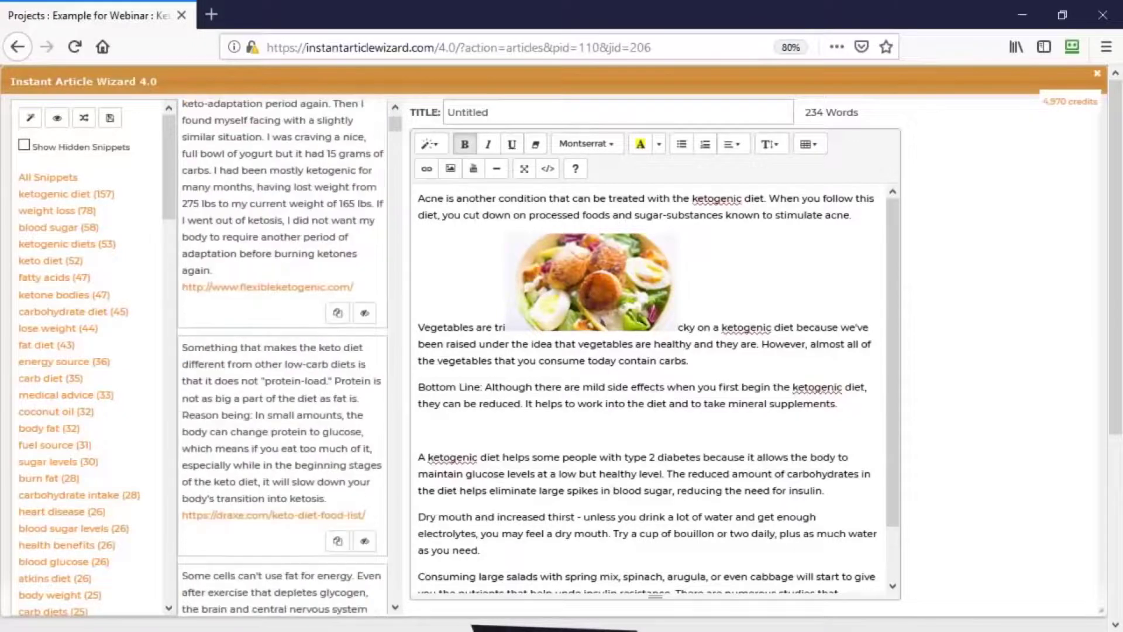
pyautogui.scroll(-4, 354, 342)
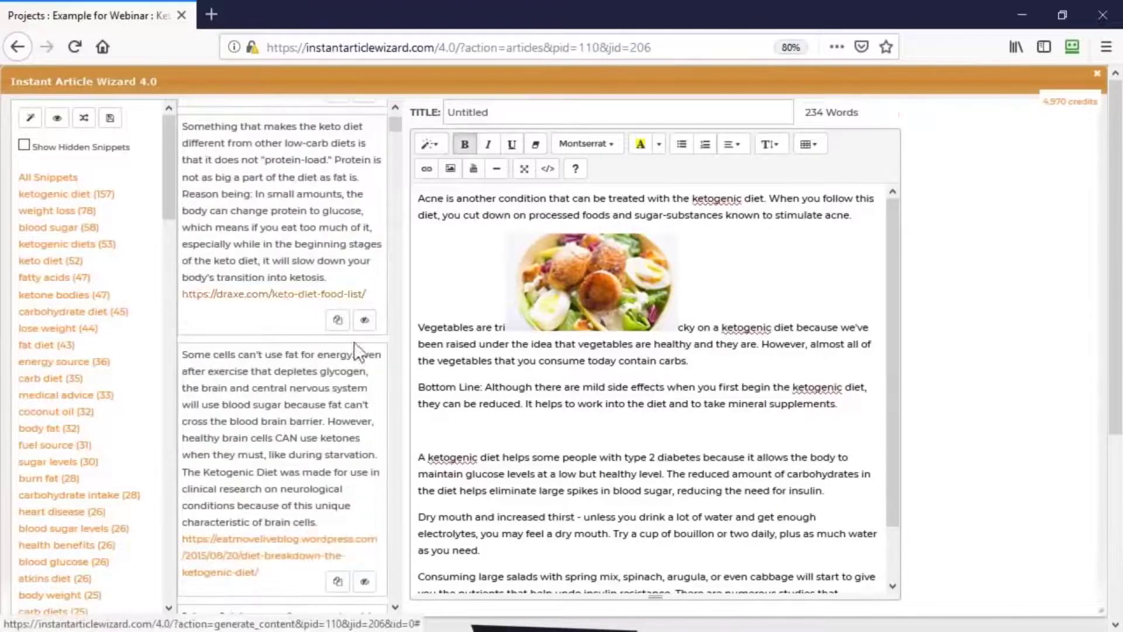
pyautogui.click(338, 319)
pyautogui.scroll(-6, 685, 340)
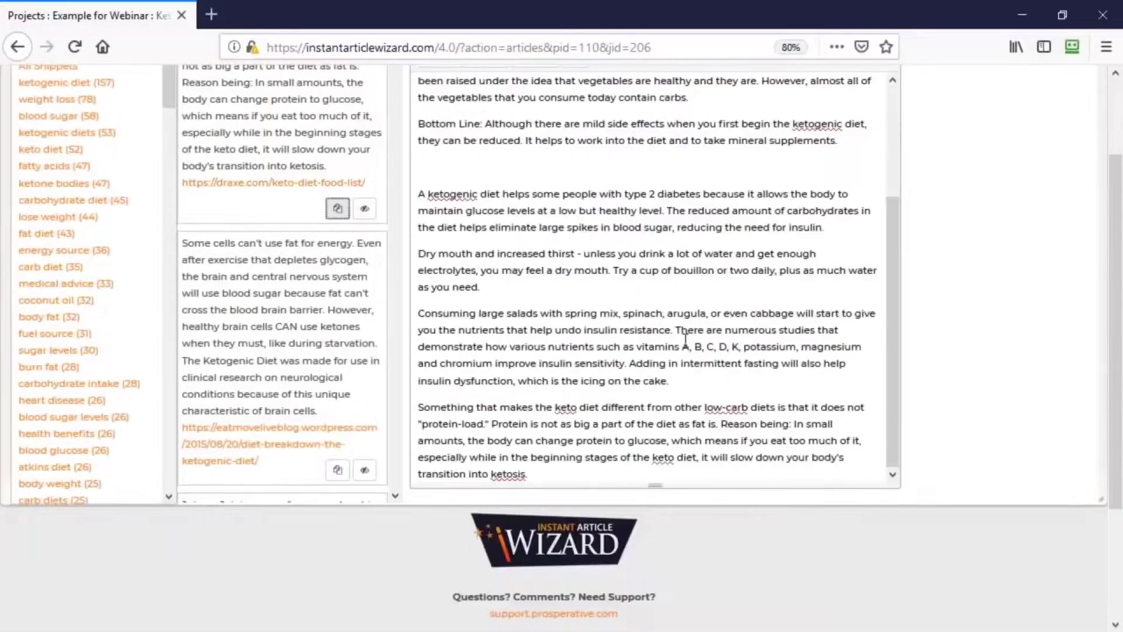
pyautogui.scroll(3, 685, 338)
pyautogui.scroll(4, 1066, 328)
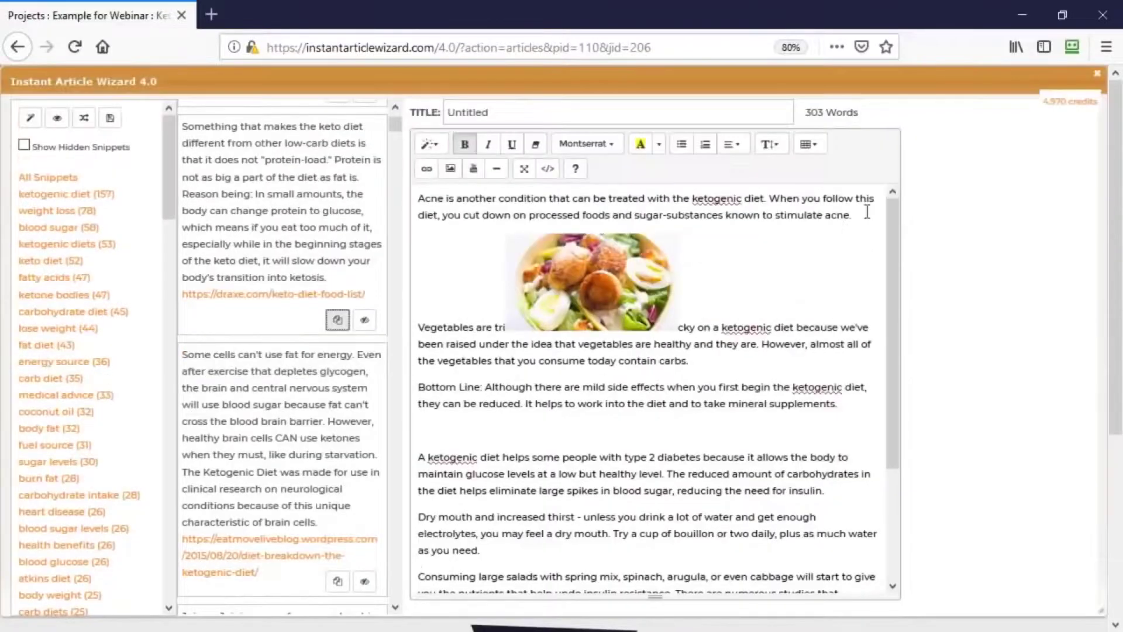
# Add two blank lines below the opening acne paragraph and highlight that paragraph's text briefly.
pyautogui.click(865, 214)
pyautogui.press('Return')
pyautogui.press('Return')
pyautogui.press('Up')
pyautogui.press('Up')
pyautogui.press('Up')
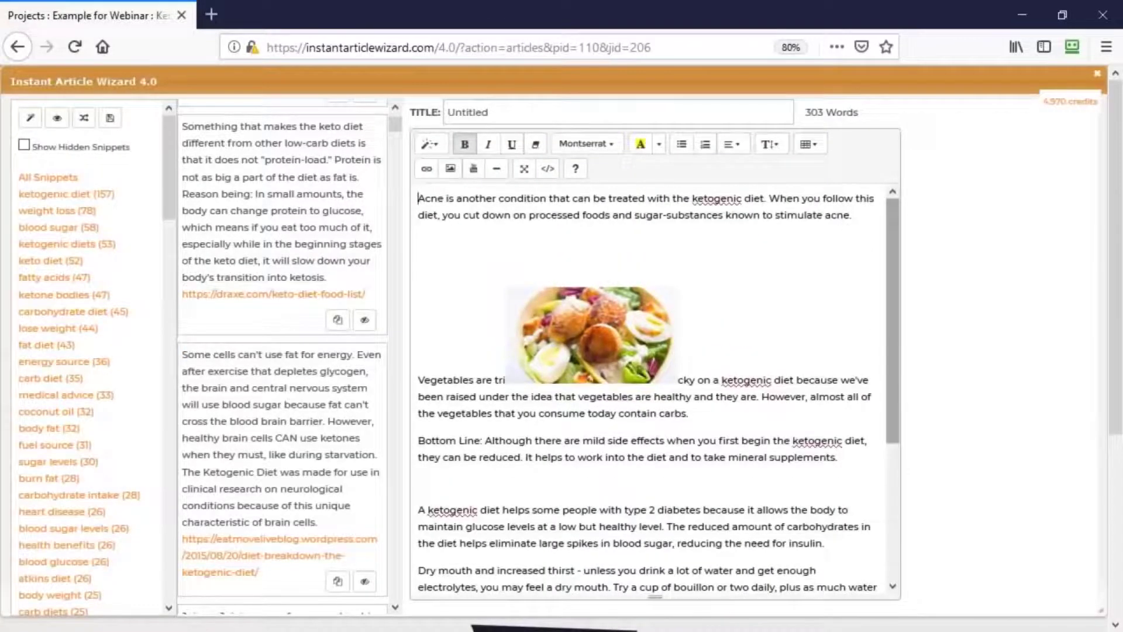
pyautogui.hotkey('shift', 'Down')
pyautogui.hotkey('shift', 'Down')
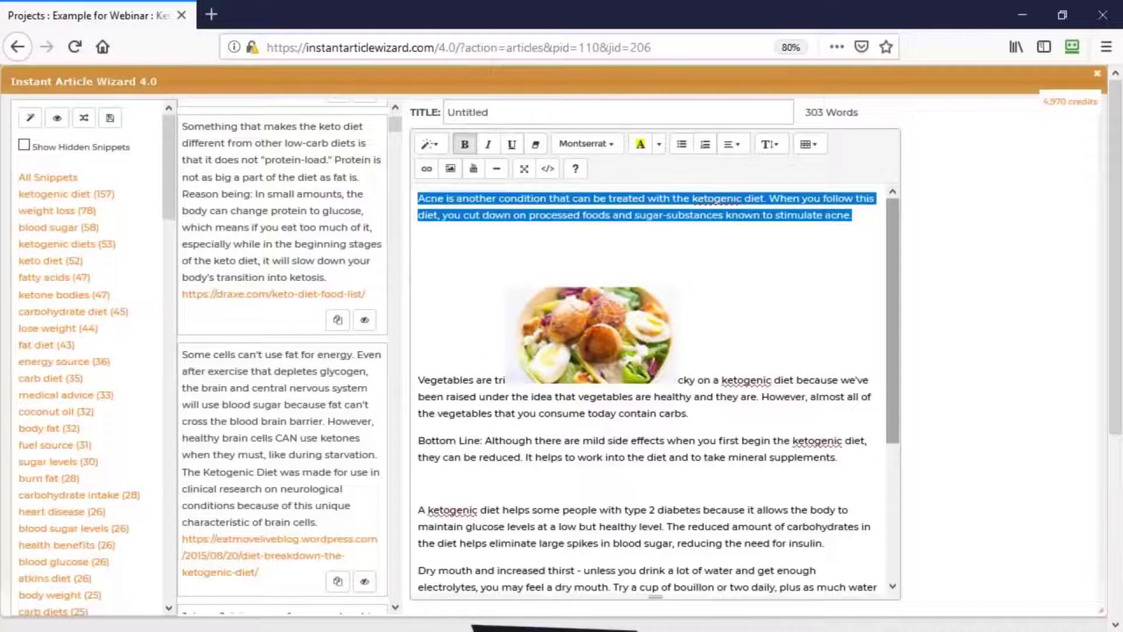
pyautogui.click(739, 234)
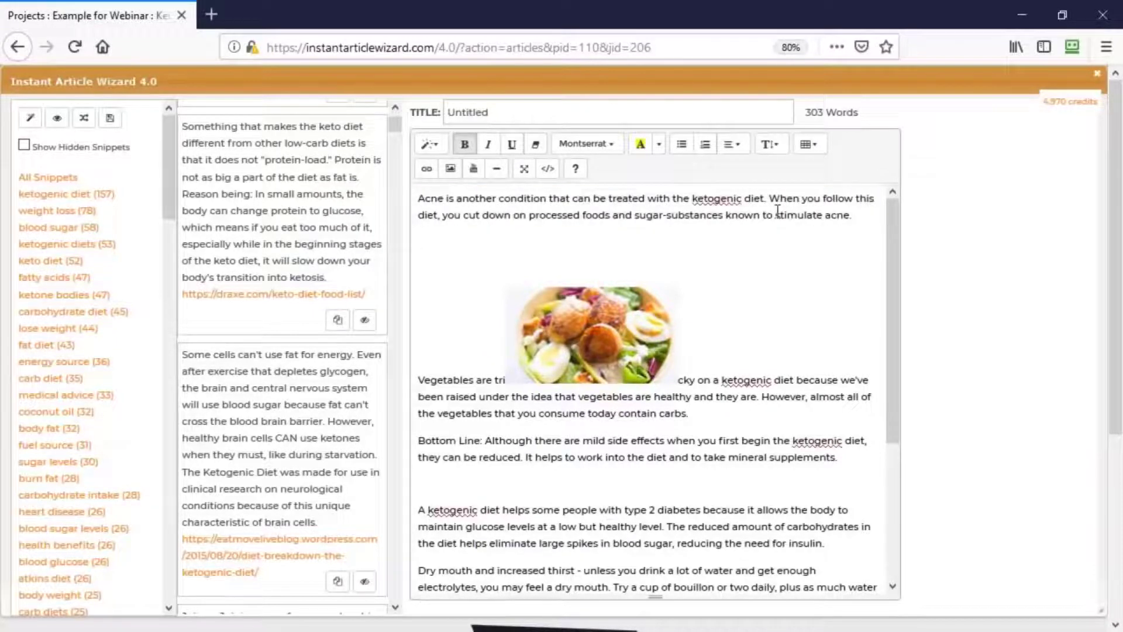
# Split the opening paragraph before "When you follow this diet" and end its first part with "If you've ever had acne you'll be delighted to hear that!".
pyautogui.click(770, 200)
pyautogui.press('Return')
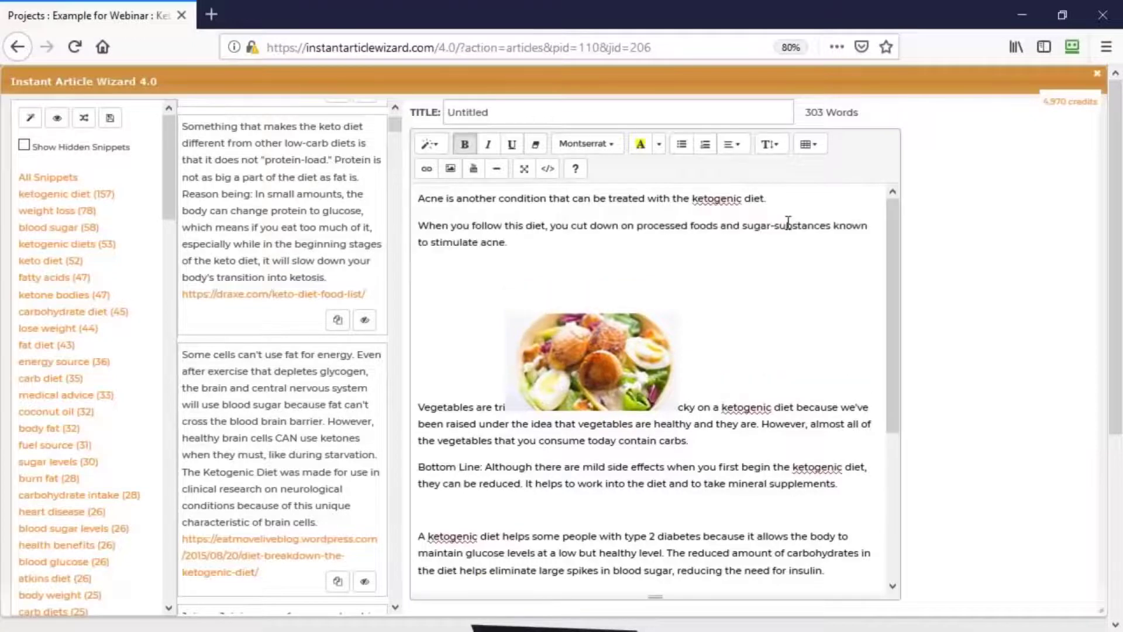
pyautogui.press('Left')
pyautogui.write("If you've ever had acne you'l")
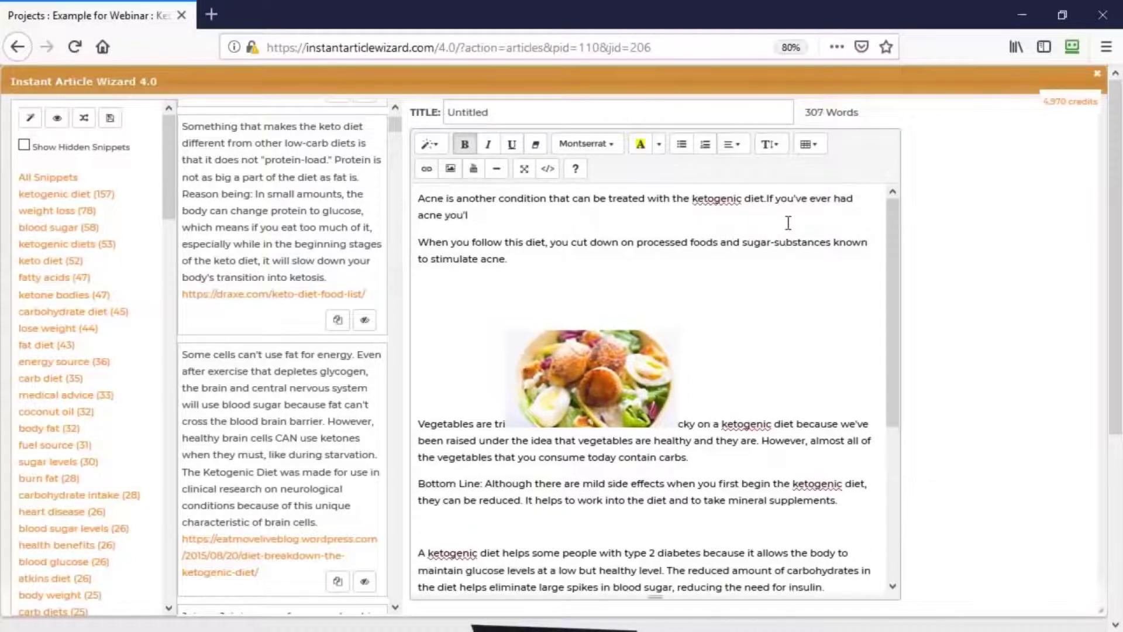
pyautogui.write('l be delighted to hear that!')
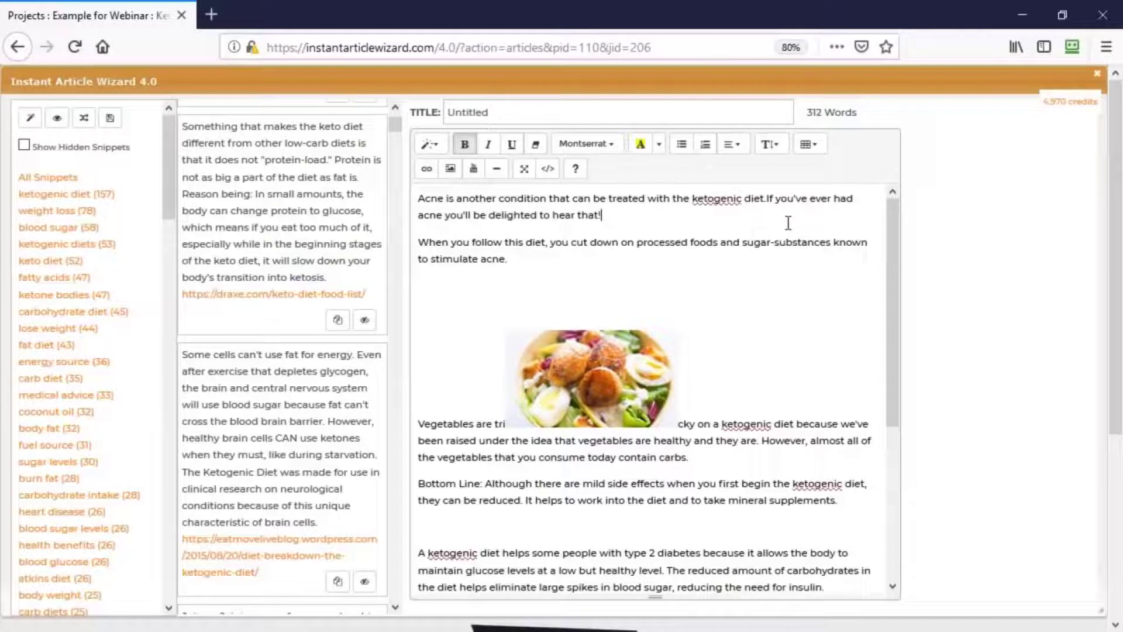
pyautogui.hotkey('shift', 'Up')
pyautogui.hotkey('shift', 'Home')
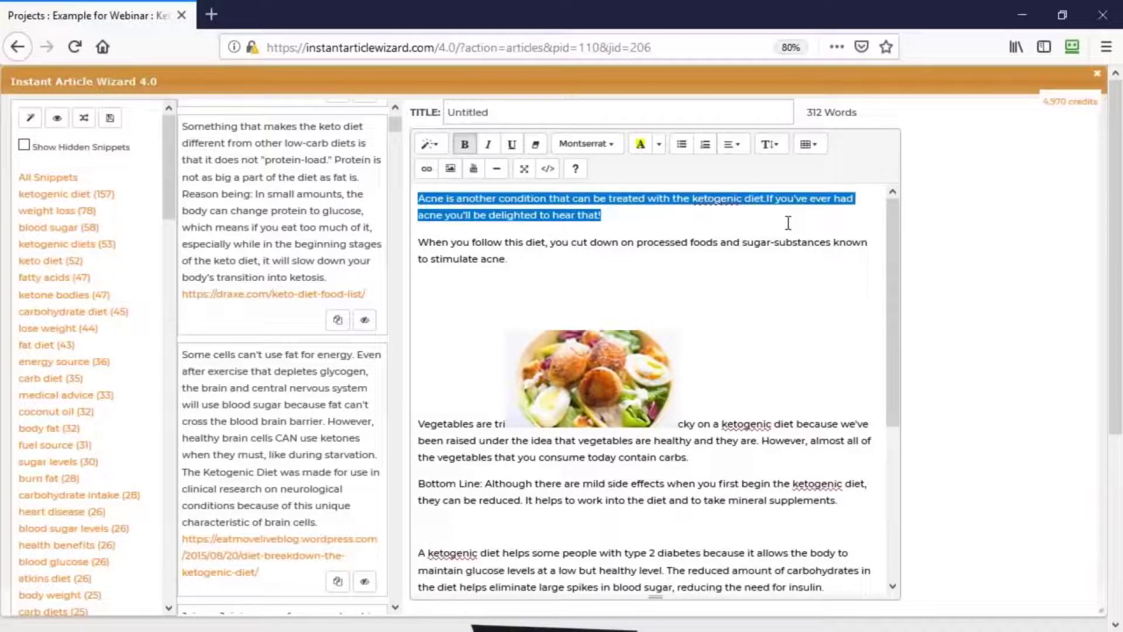
pyautogui.press('Home')
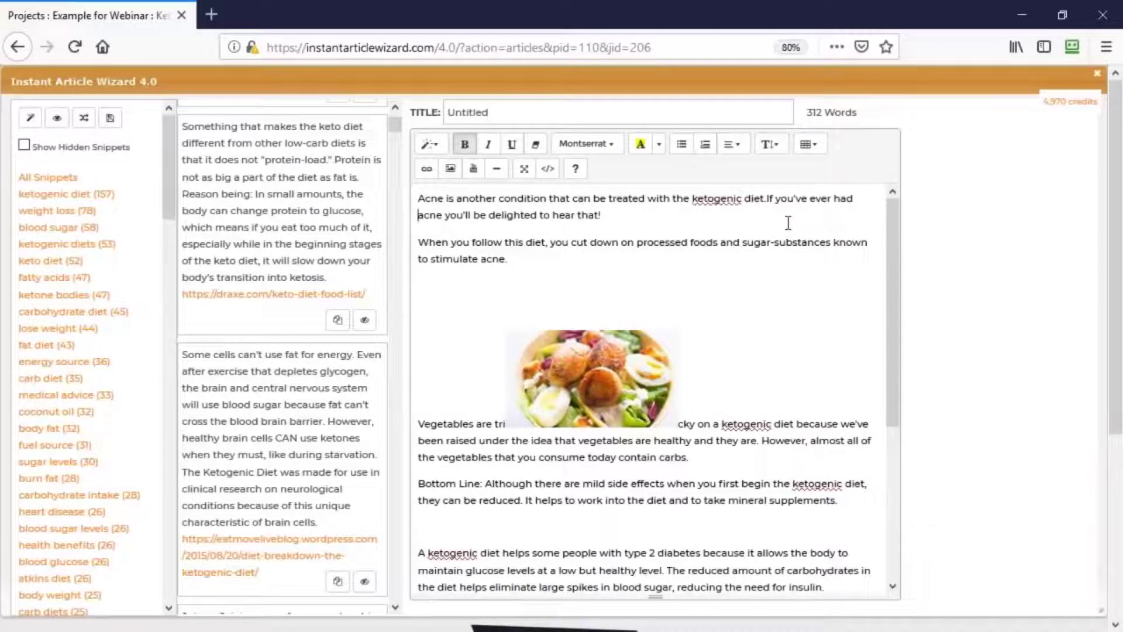
# Hide the snippet about the wedding cake picture and KetoCalc from the snippet list.
pyautogui.click(365, 322)
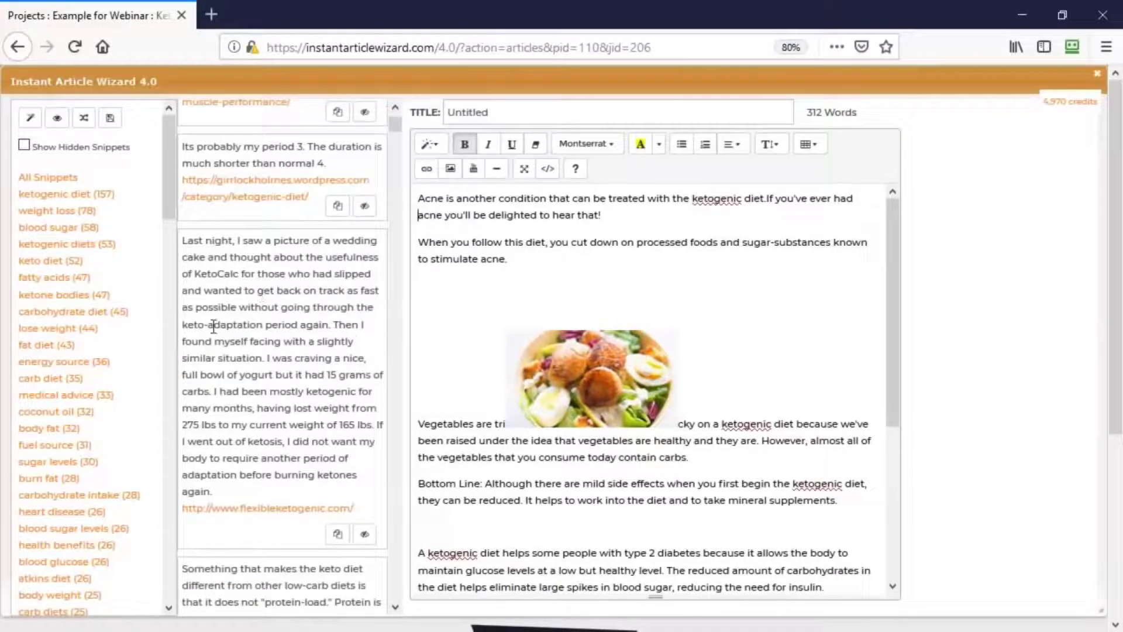
pyautogui.click(365, 534)
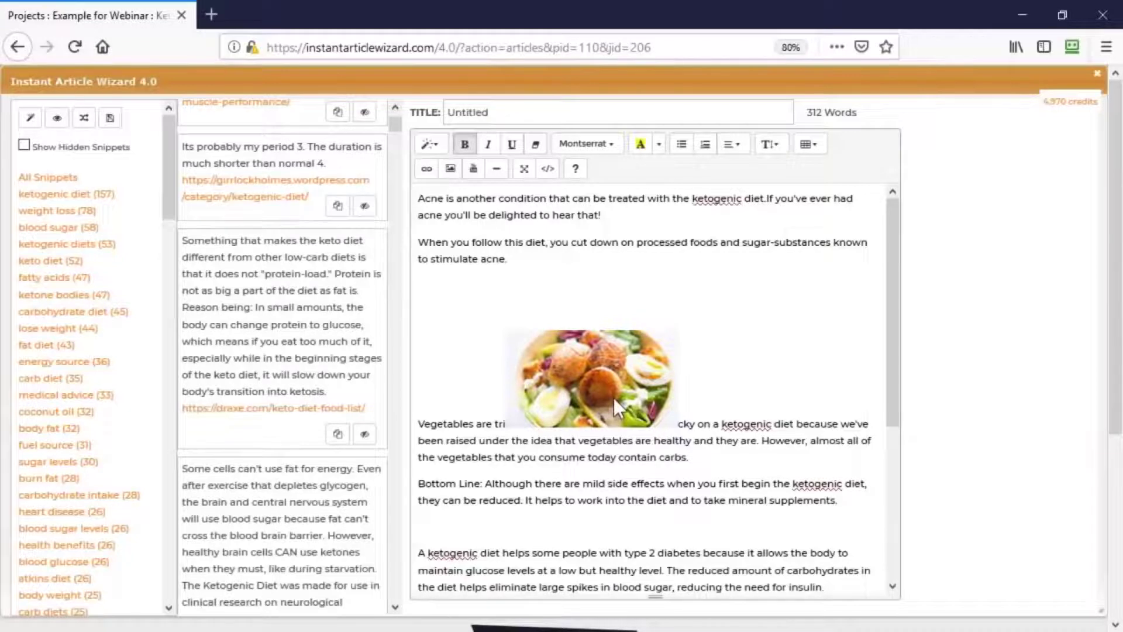
# Remove one blank line between the acne text and the salad image, and save the article.
pyautogui.click(631, 291)
pyautogui.press('BackSpace')
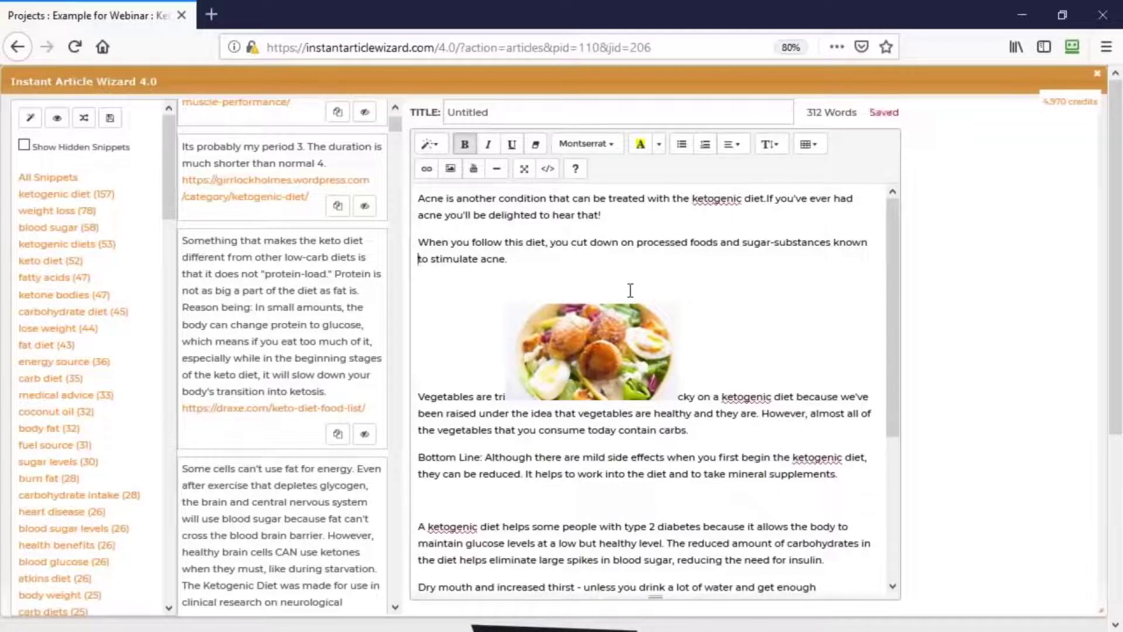
pyautogui.scroll(1, 226, 187)
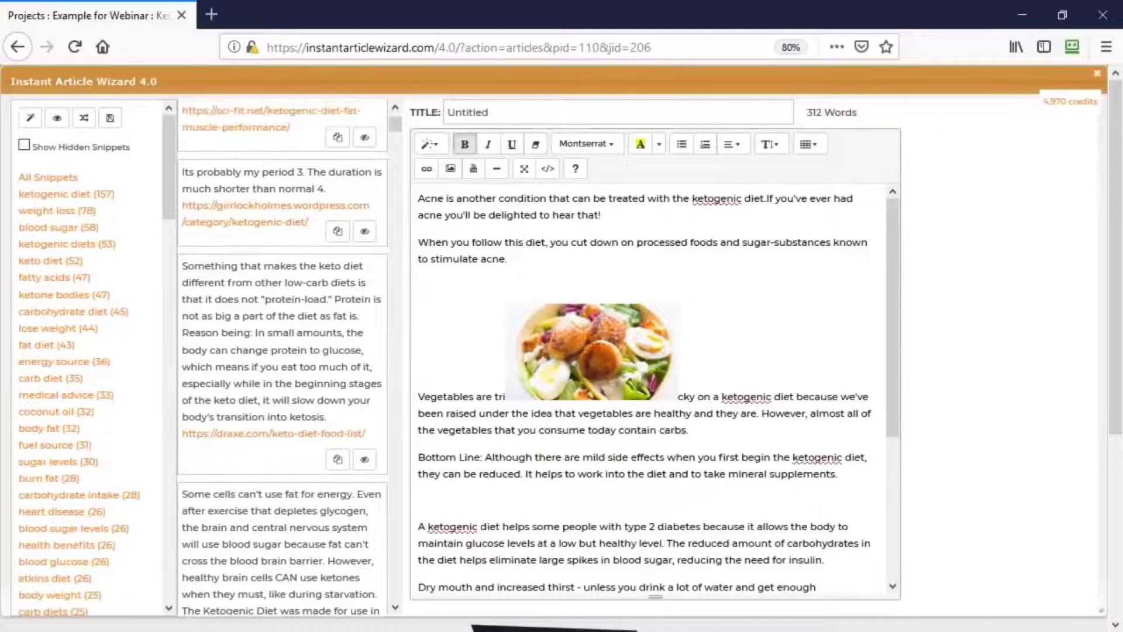
pyautogui.scroll(3, 281, 263)
pyautogui.click(110, 117)
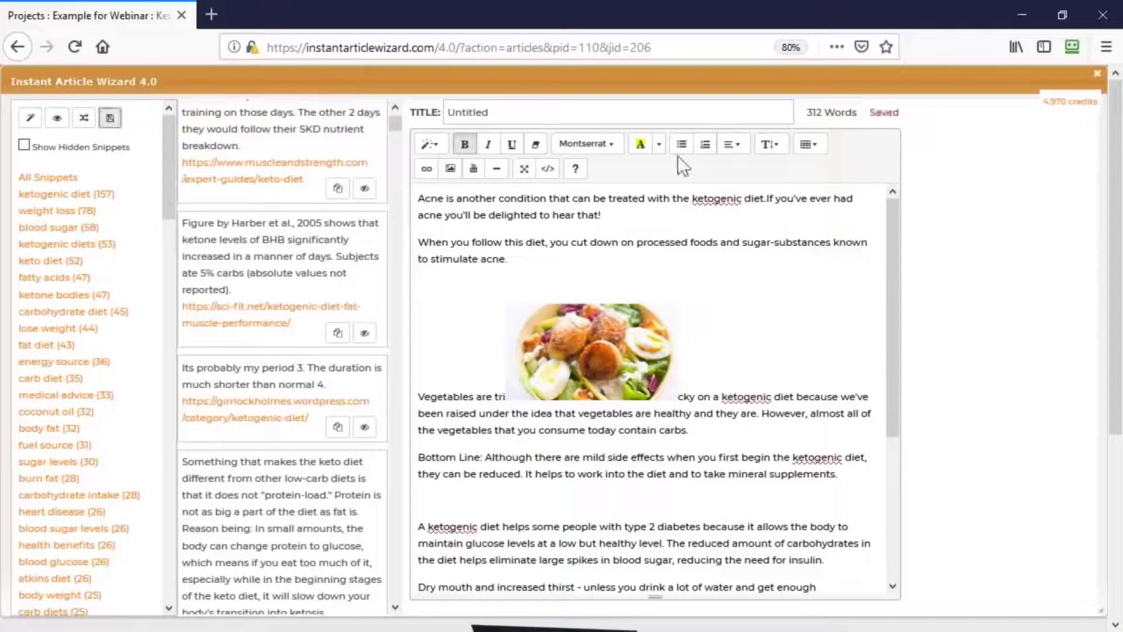
# Close the article editor and refresh the list of articles in the Ketogenic diet project.
pyautogui.click(1098, 73)
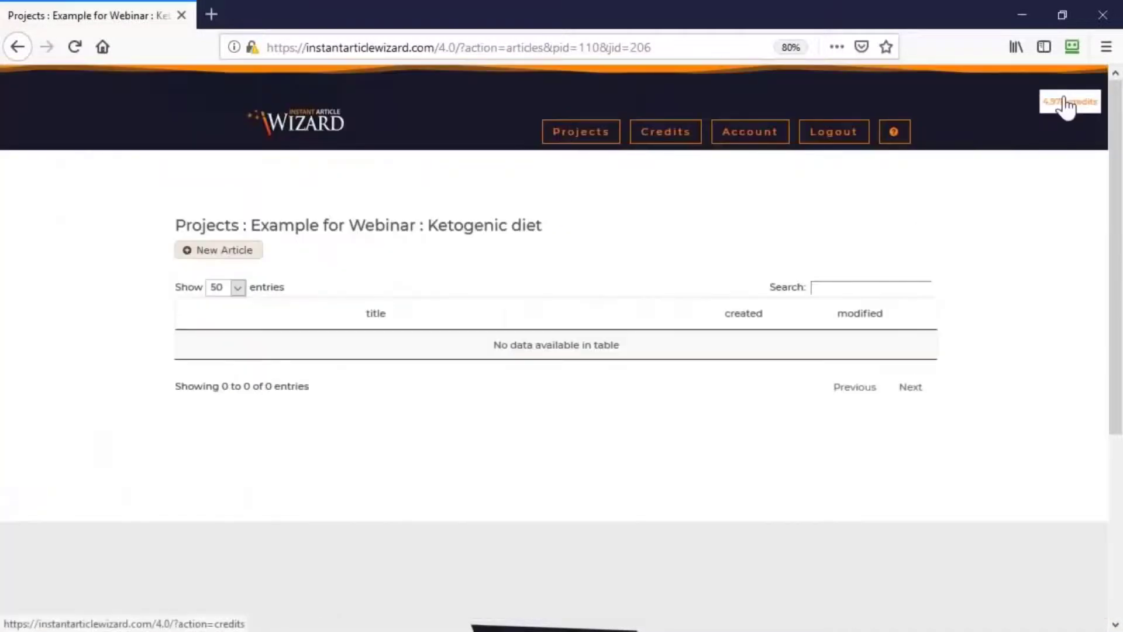
pyautogui.rightClick(751, 237)
pyautogui.click(847, 255)
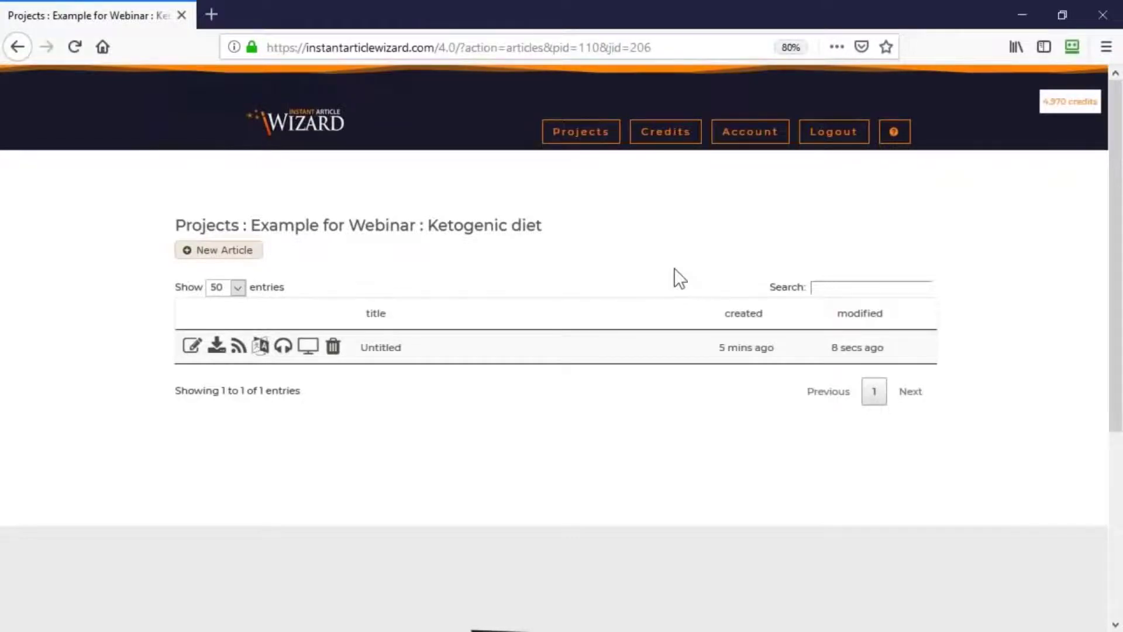
# Set up posting the Untitled article to the blog "My weight loss site" in the Weight Loss category, and cancel the posting.
pyautogui.click(238, 349)
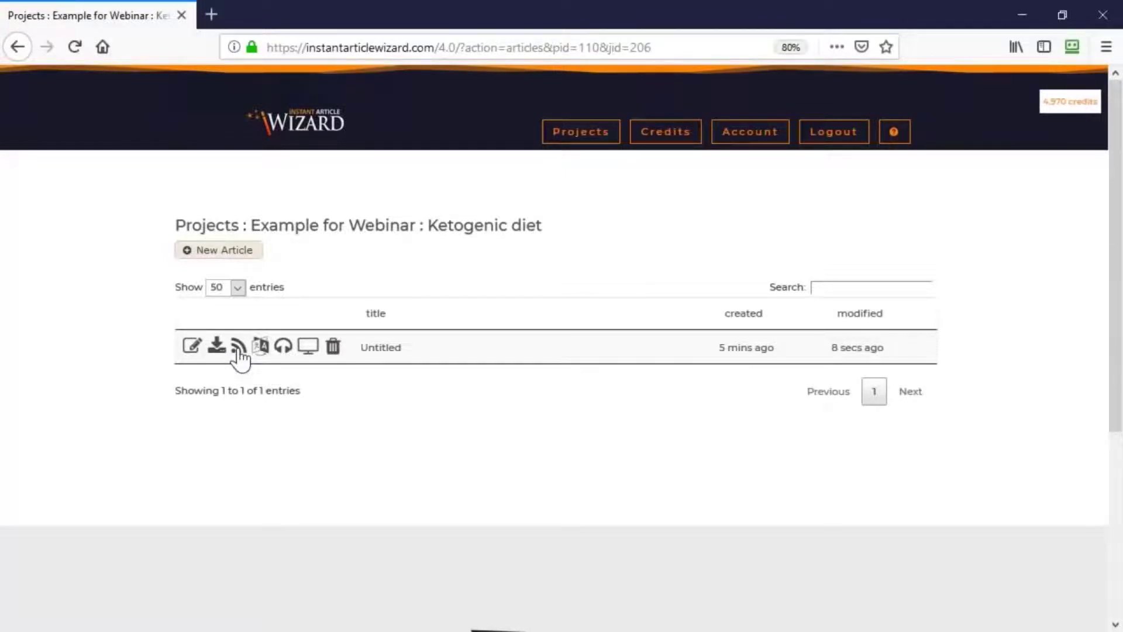
pyautogui.click(535, 293)
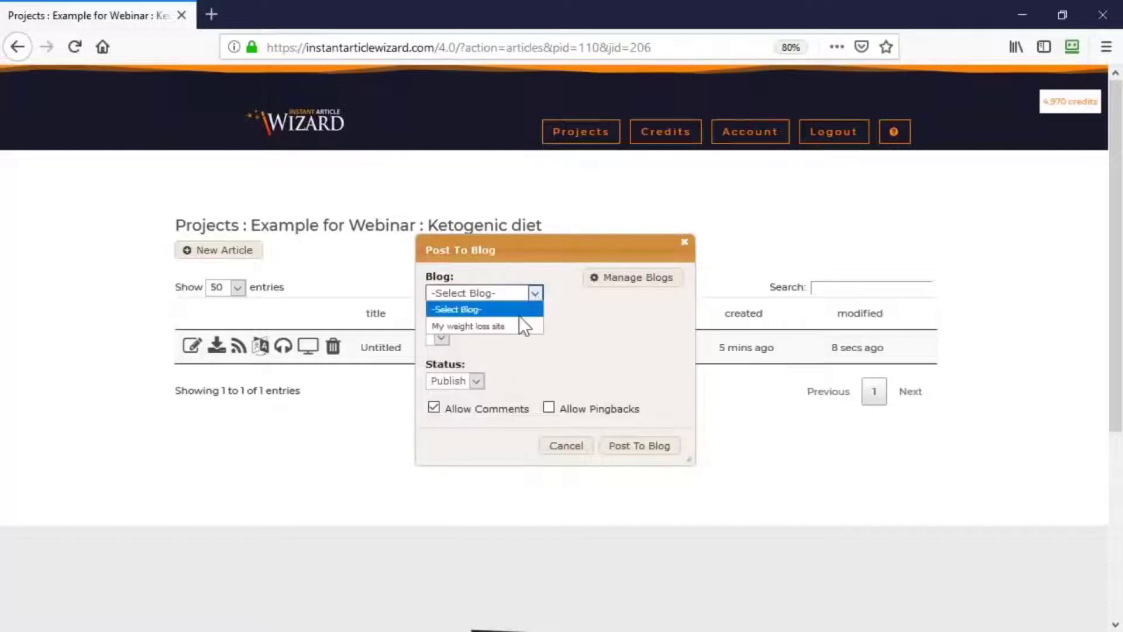
pyautogui.click(511, 322)
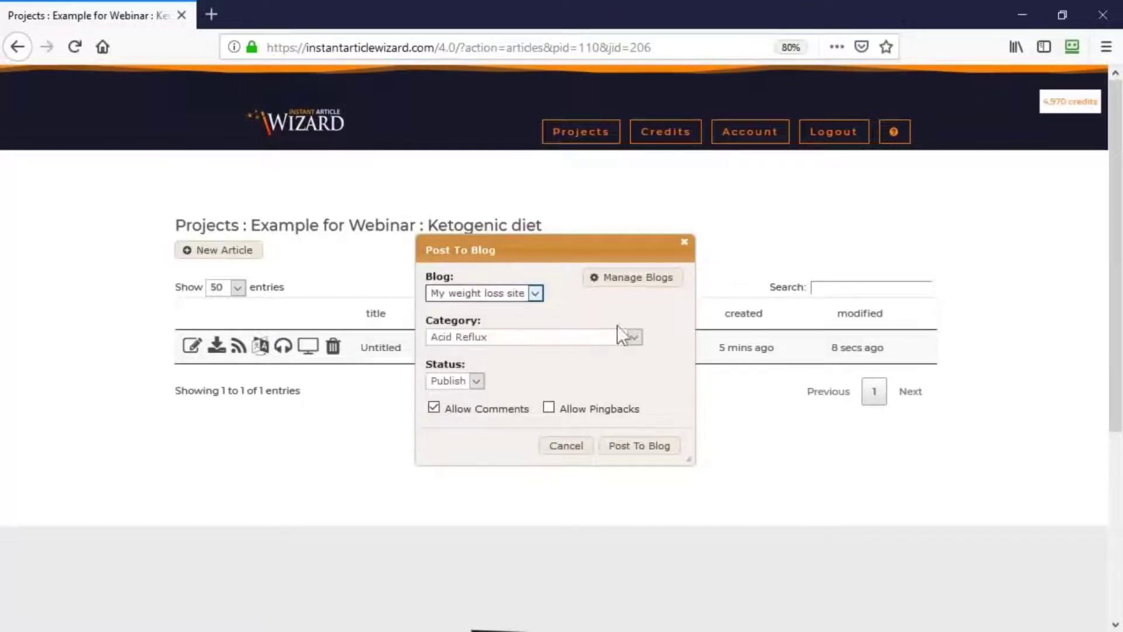
pyautogui.click(634, 338)
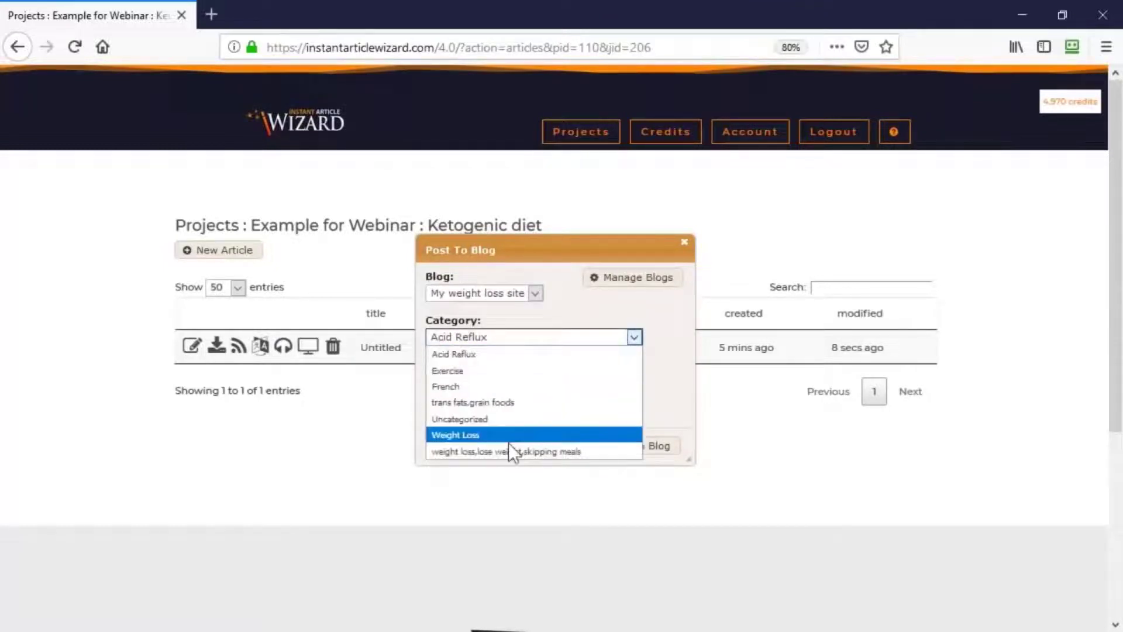
pyautogui.click(495, 435)
pyautogui.click(477, 381)
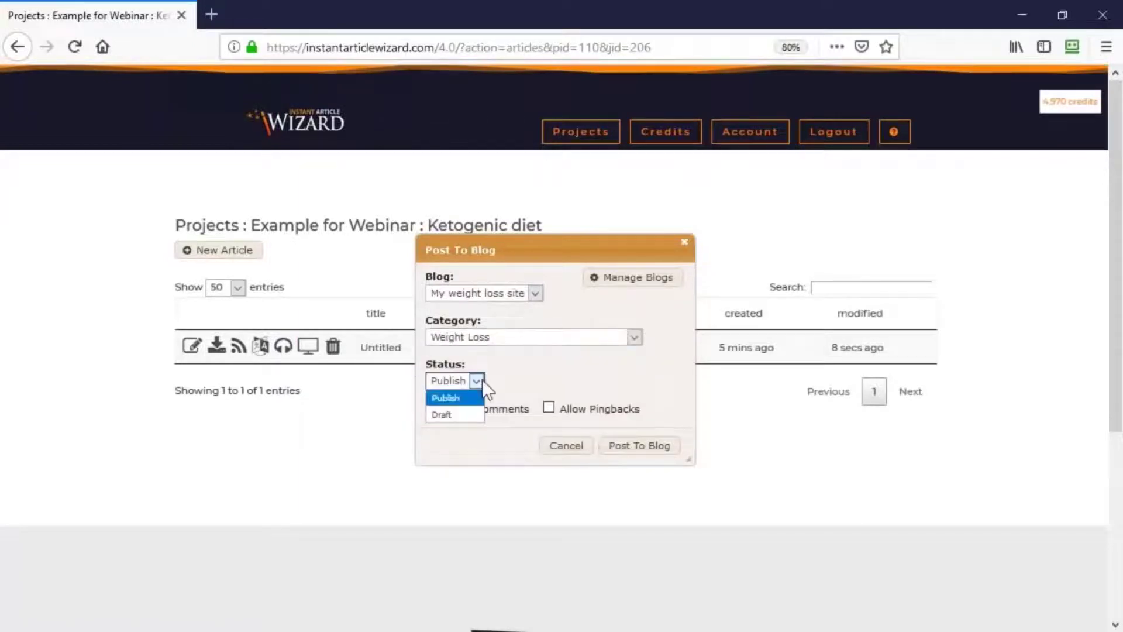
pyautogui.click(669, 395)
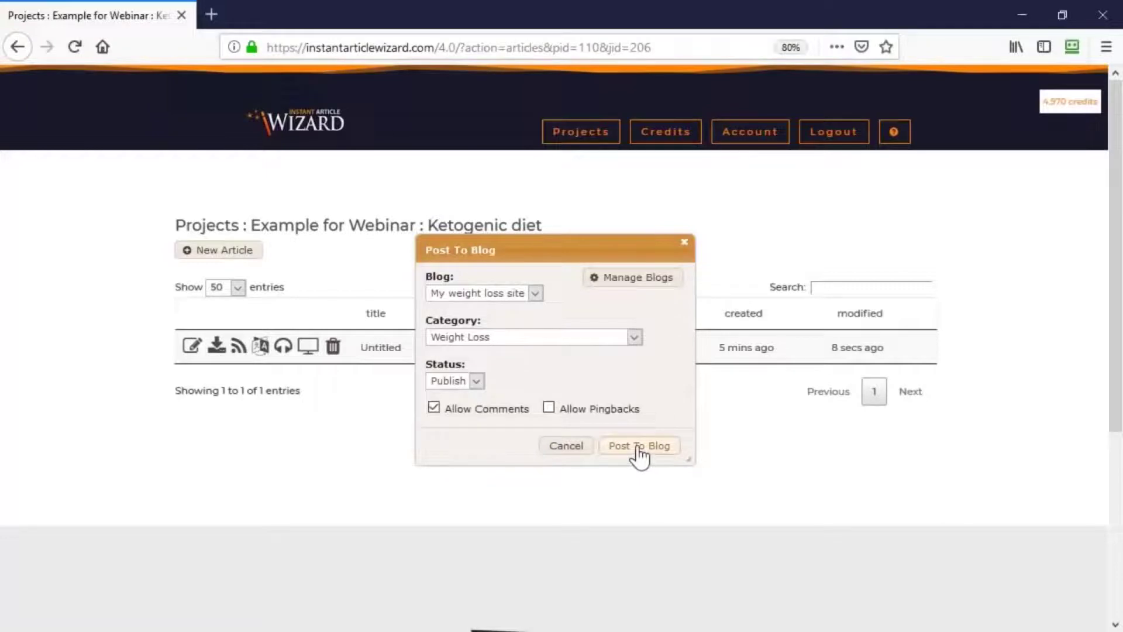
pyautogui.click(566, 451)
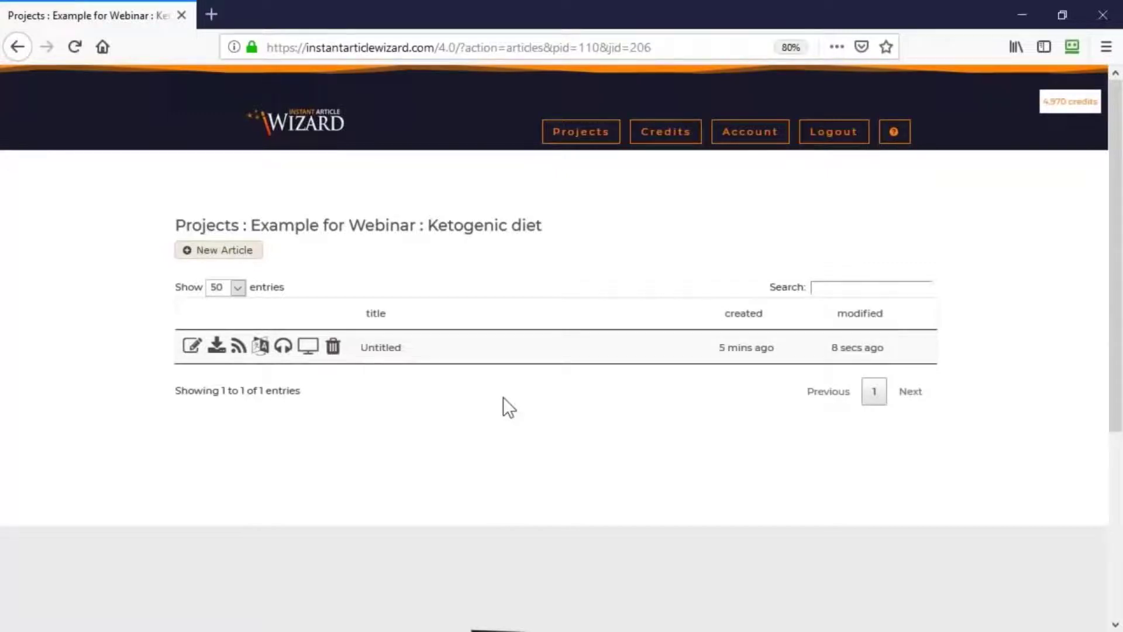
# Translate the Untitled article into German, accept the credit charge, and cancel the download of the translated text file.
pyautogui.click(261, 346)
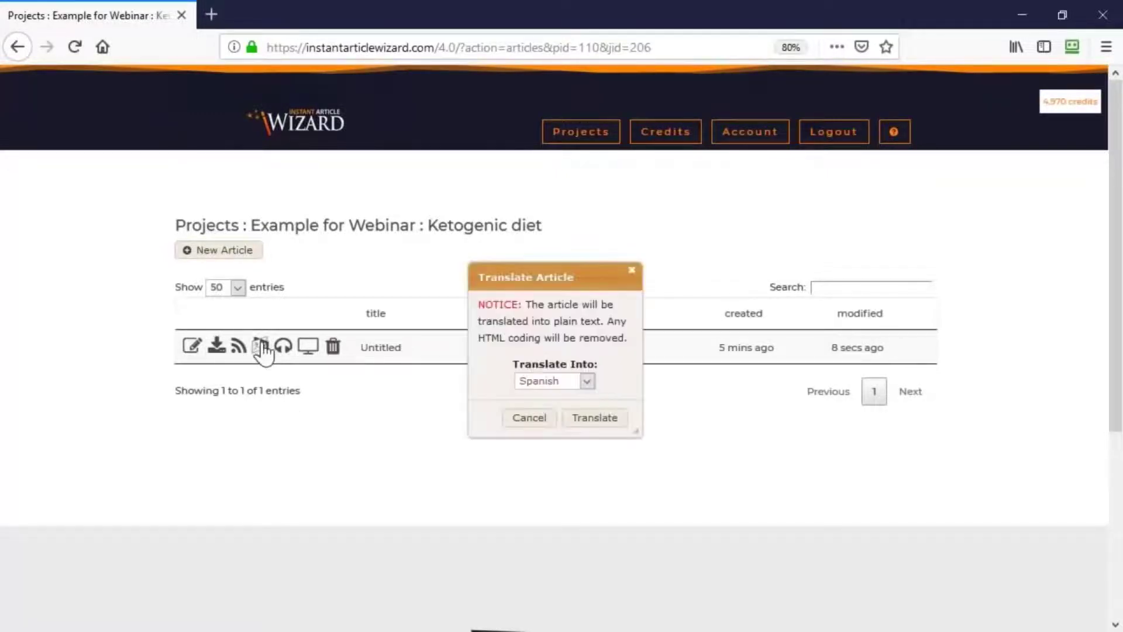
pyautogui.click(588, 384)
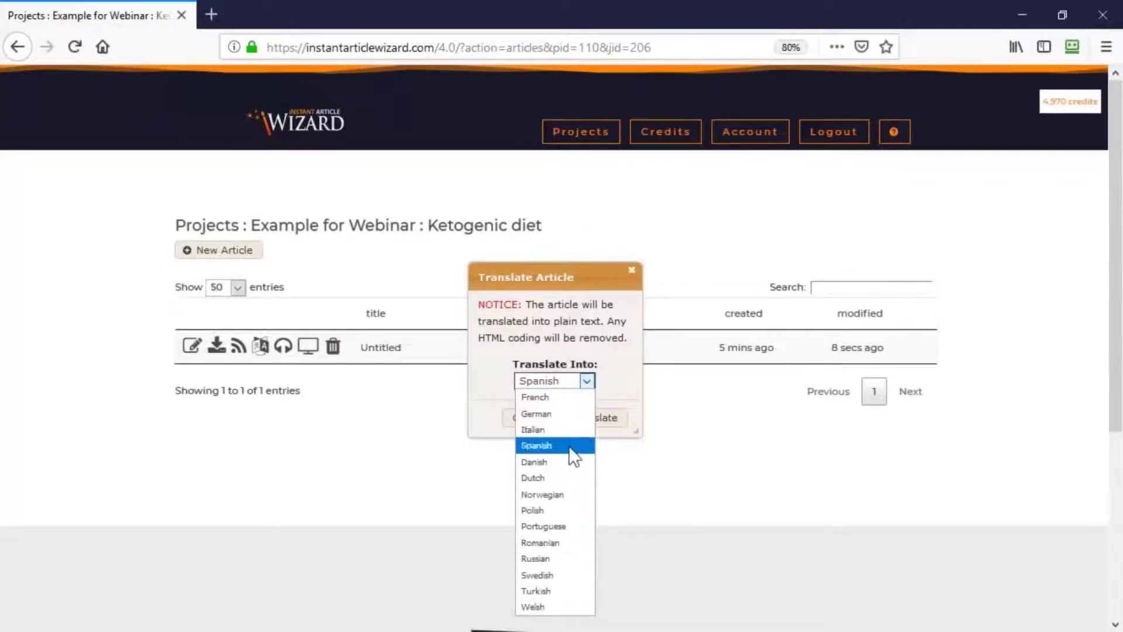
pyautogui.click(558, 409)
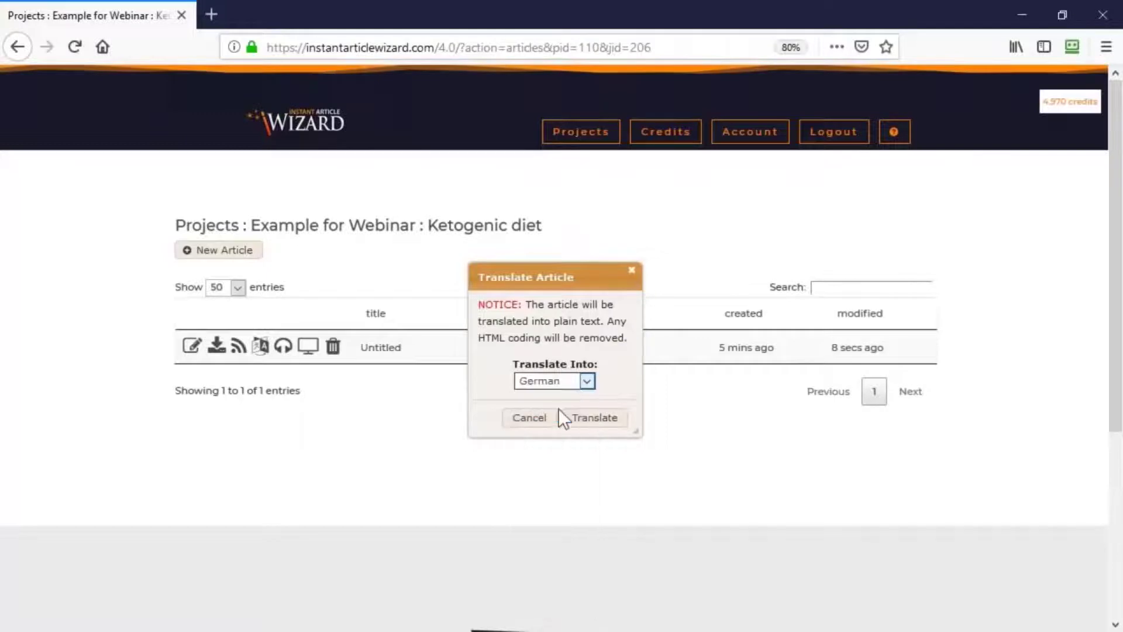
pyautogui.click(598, 419)
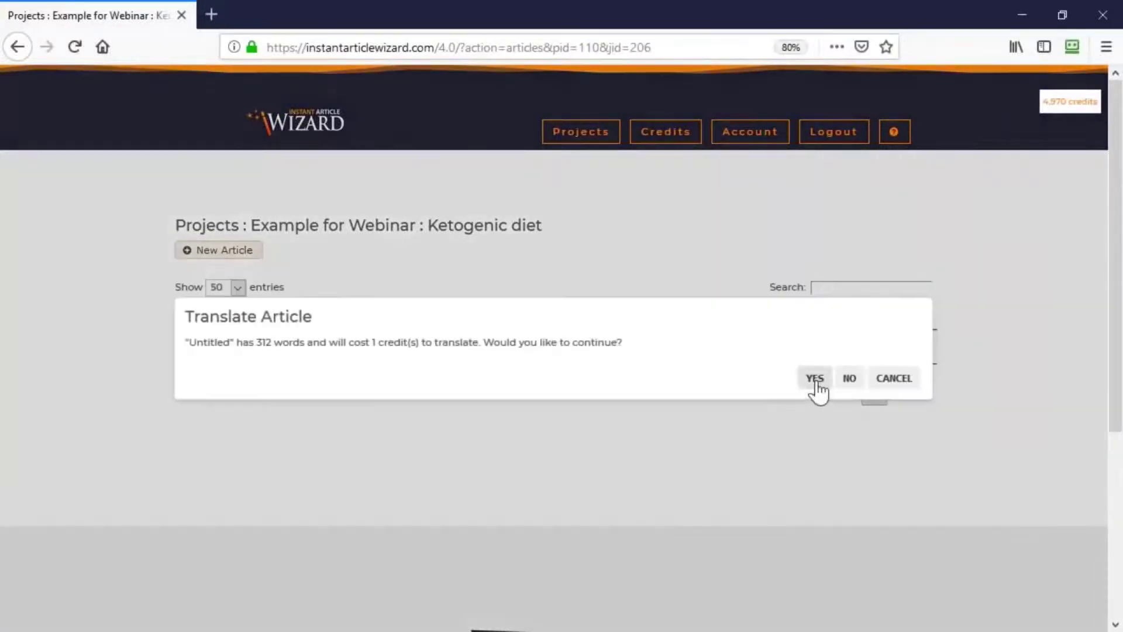
pyautogui.click(815, 379)
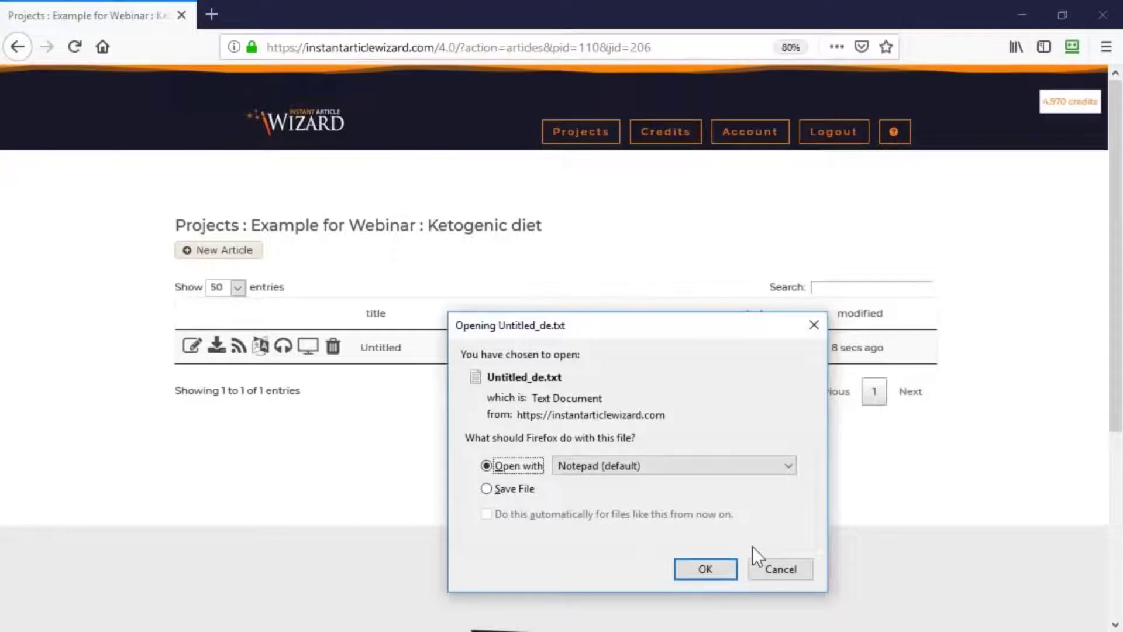
pyautogui.click(788, 568)
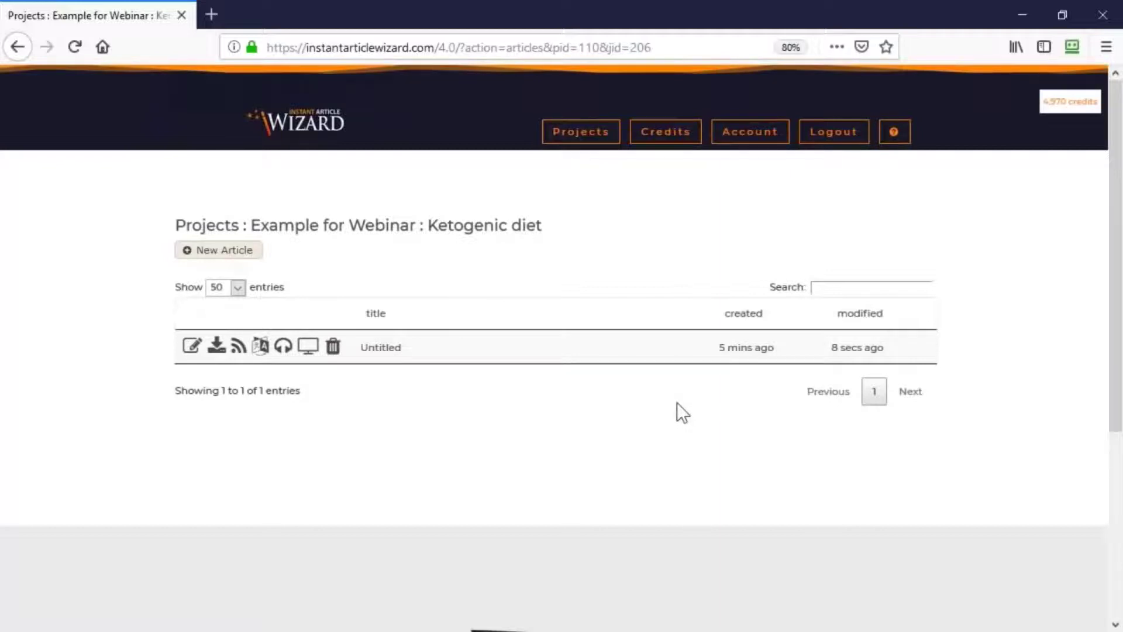
# Translate the Untitled article into French, accept the credit charge, and save the translation file Untitled_fr.txt.
pyautogui.click(291, 351)
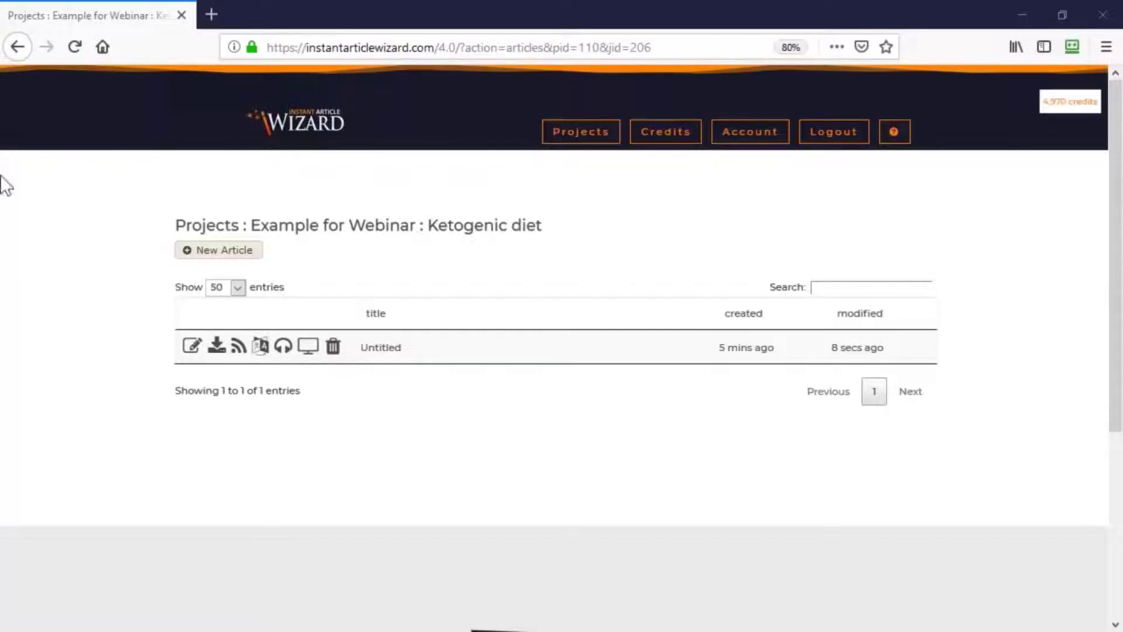
pyautogui.click(261, 348)
pyautogui.click(587, 381)
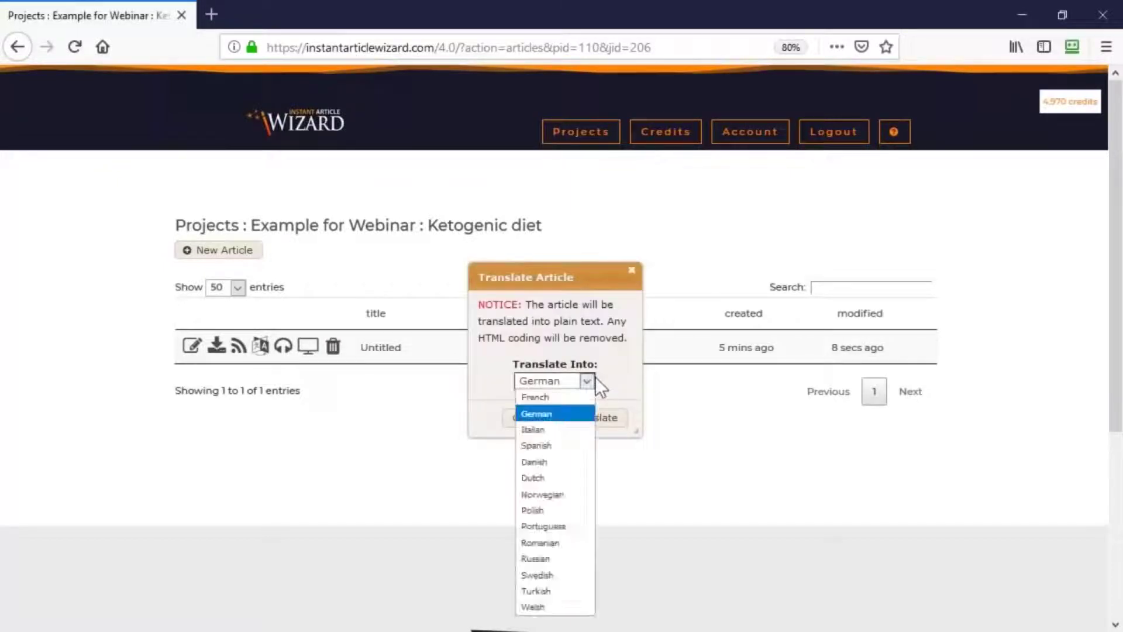
pyautogui.click(546, 395)
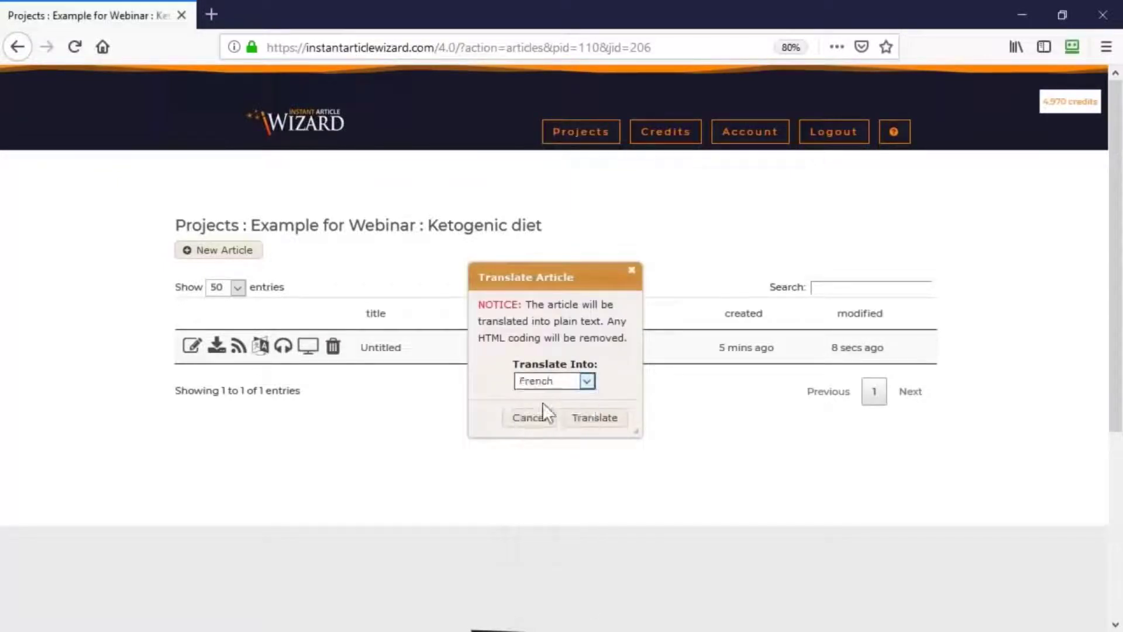
pyautogui.click(595, 419)
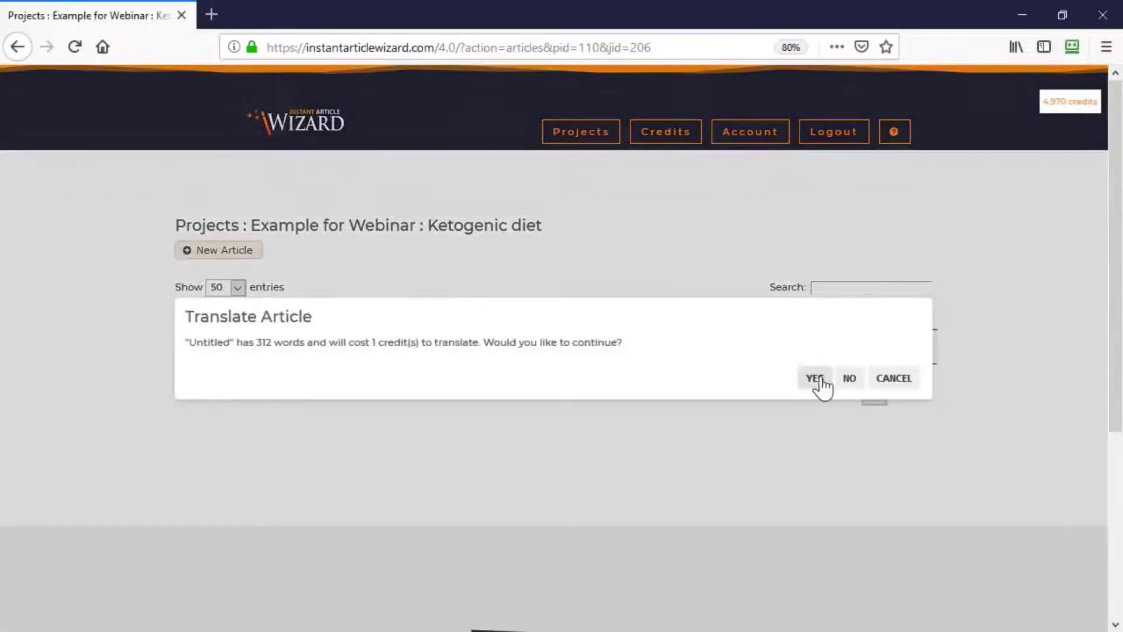
pyautogui.click(816, 379)
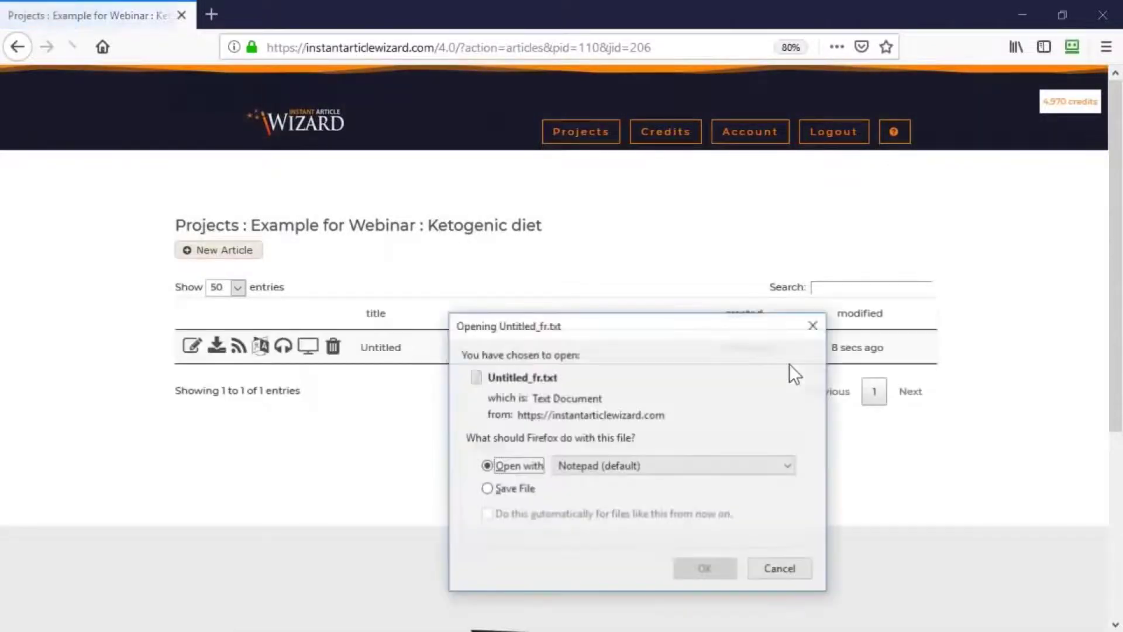
pyautogui.click(518, 491)
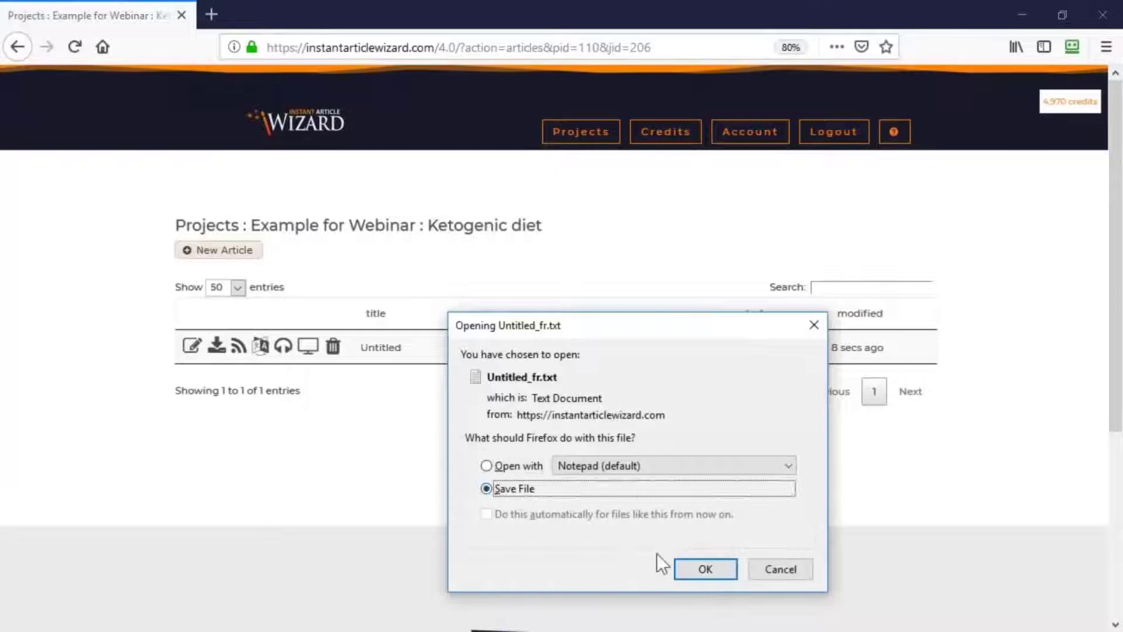
pyautogui.click(706, 570)
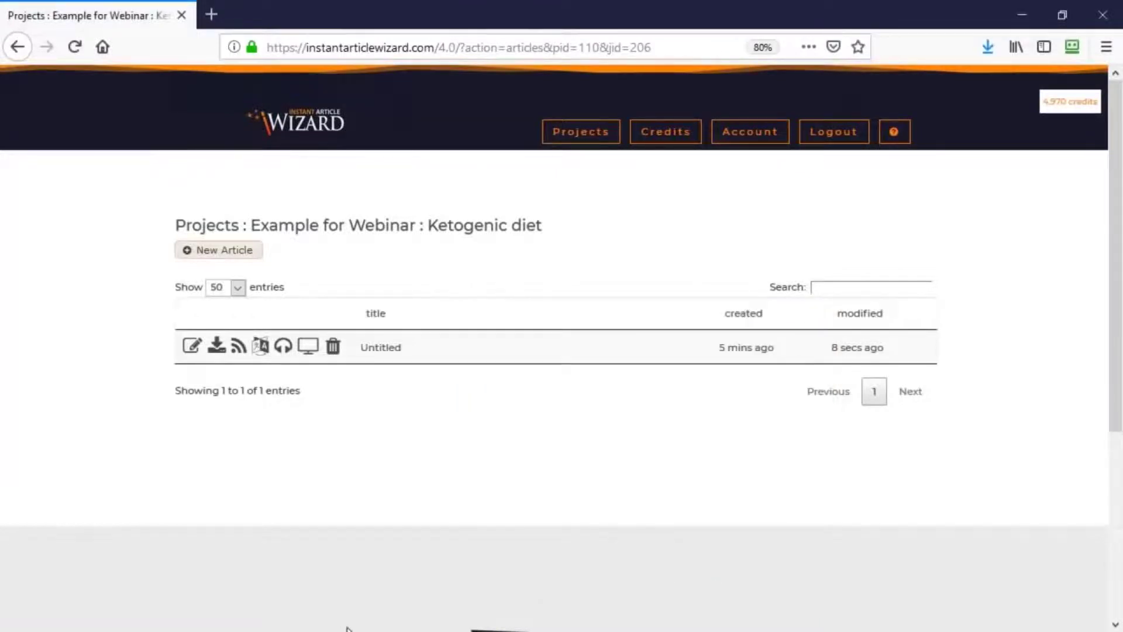
# Examine the French translation Untitled_fr in Notepad and close it.
pyautogui.scroll(-4, 340, 606)
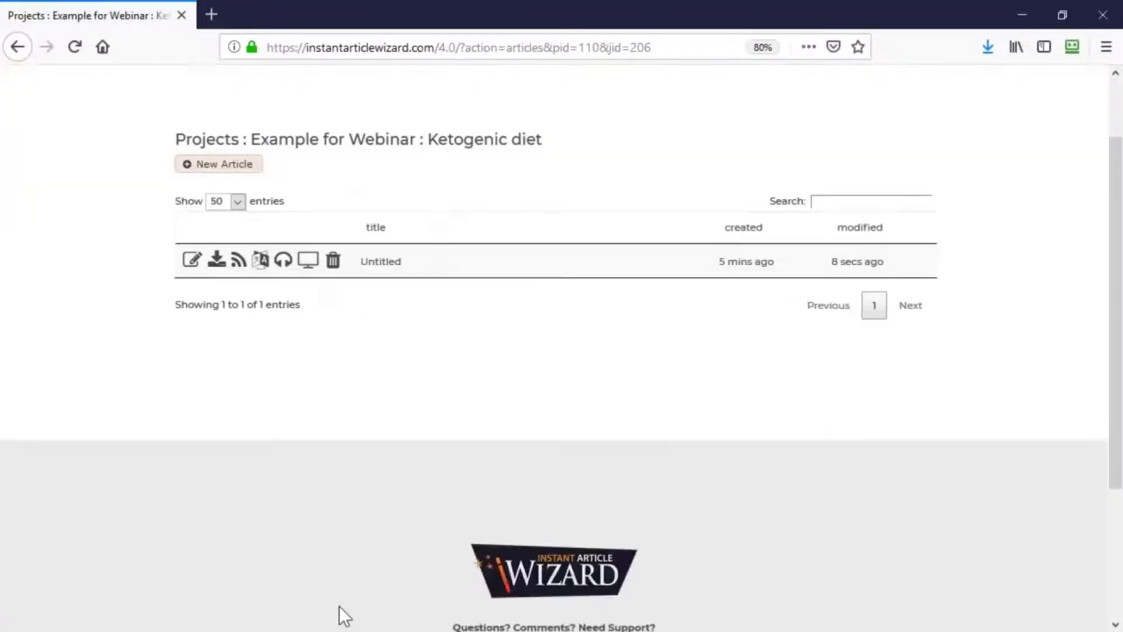
pyautogui.scroll(2, 339, 607)
pyautogui.scroll(2, 945, 503)
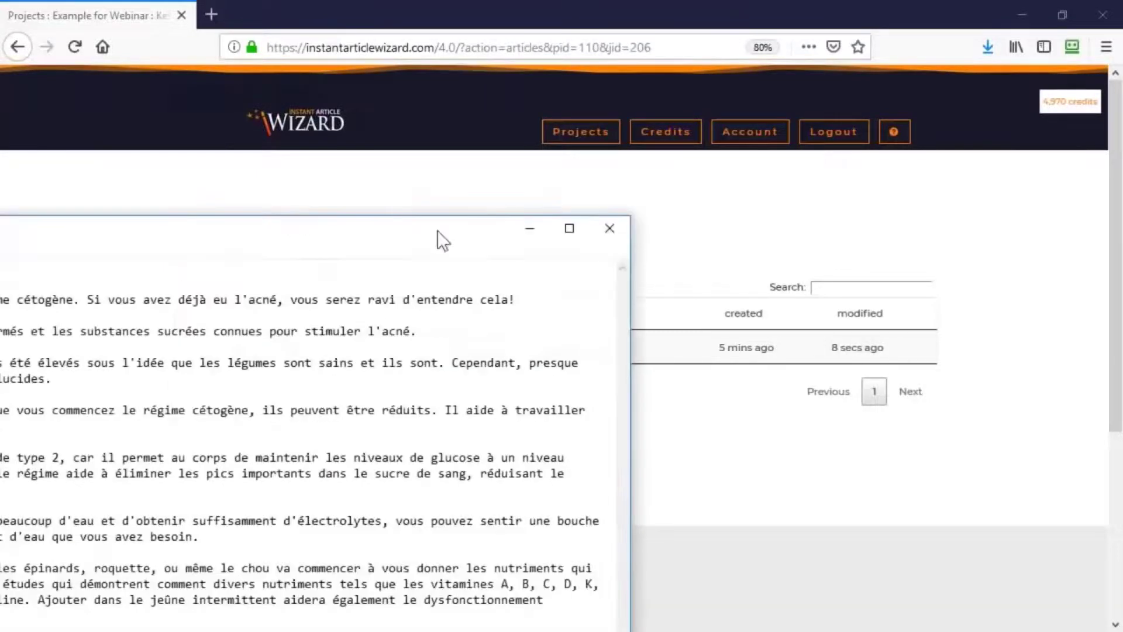
pyautogui.moveTo(437, 226); pyautogui.dragTo(907, 86)
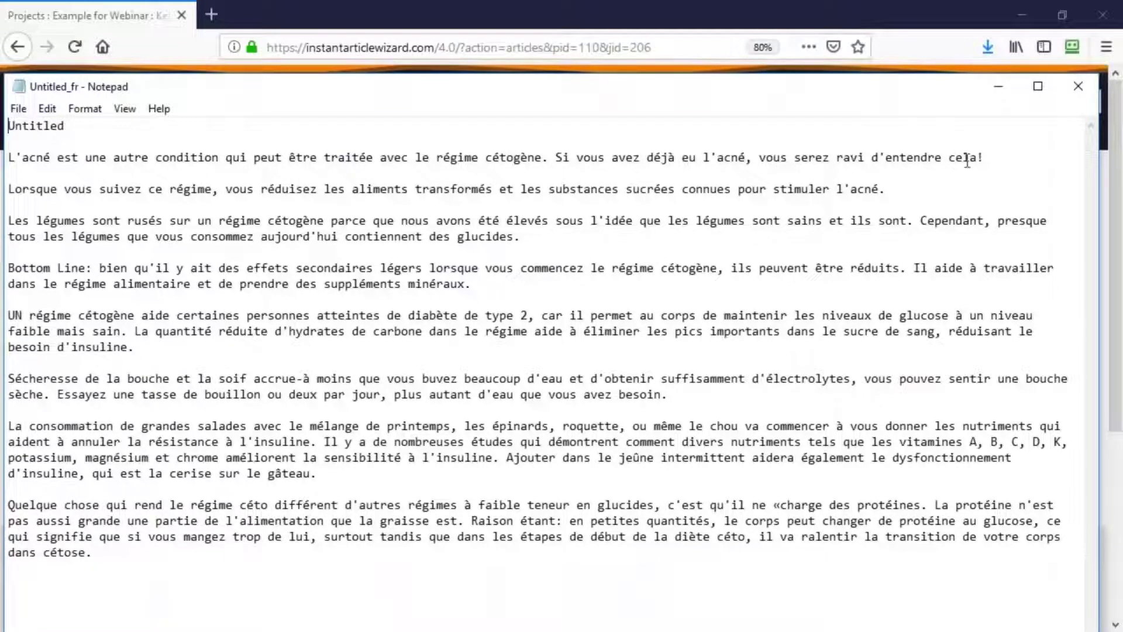
pyautogui.doubleClick(925, 156)
pyautogui.click(836, 189)
pyautogui.click(1080, 89)
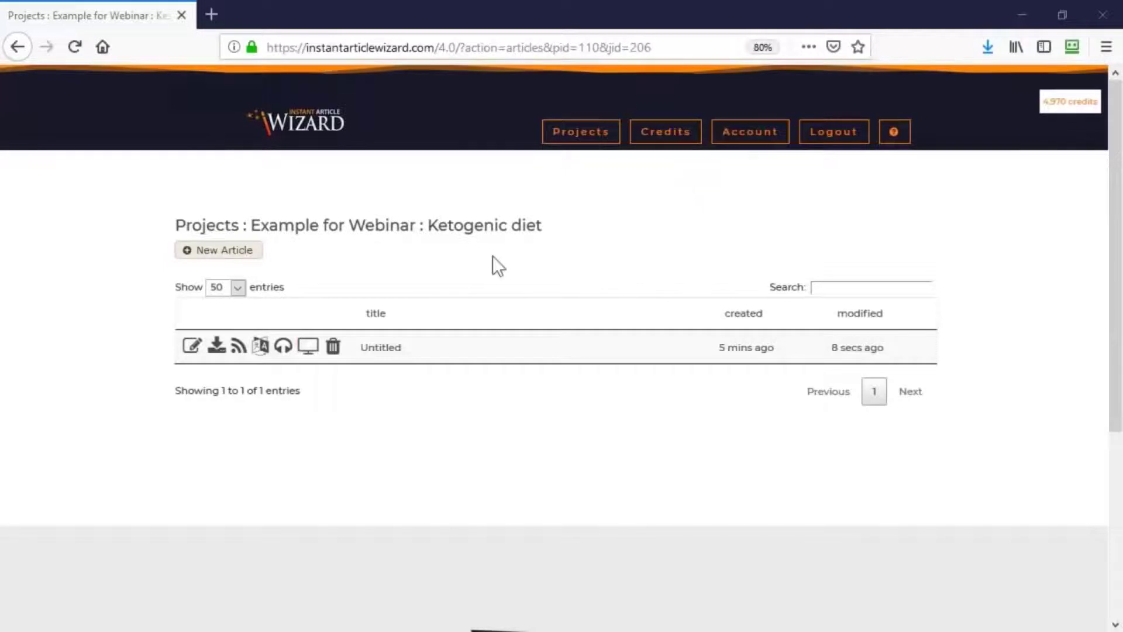
# Convert the Untitled article to a spoken MP3 with the voice "Joanna, Female" and save the file Untitled.mp3.
pyautogui.click(285, 348)
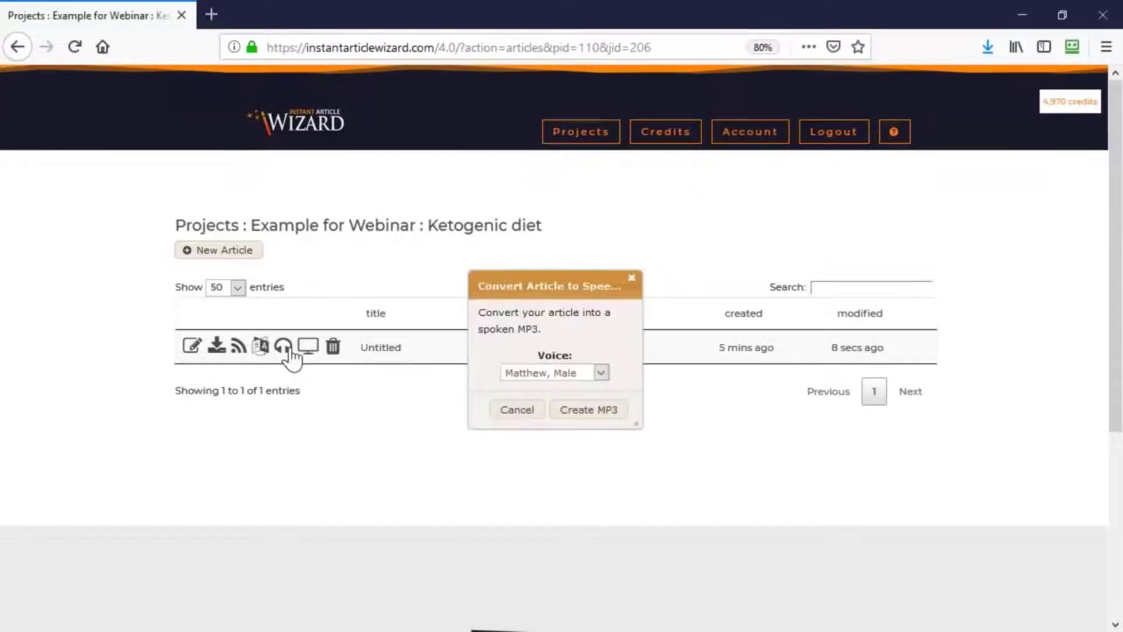
pyautogui.click(602, 372)
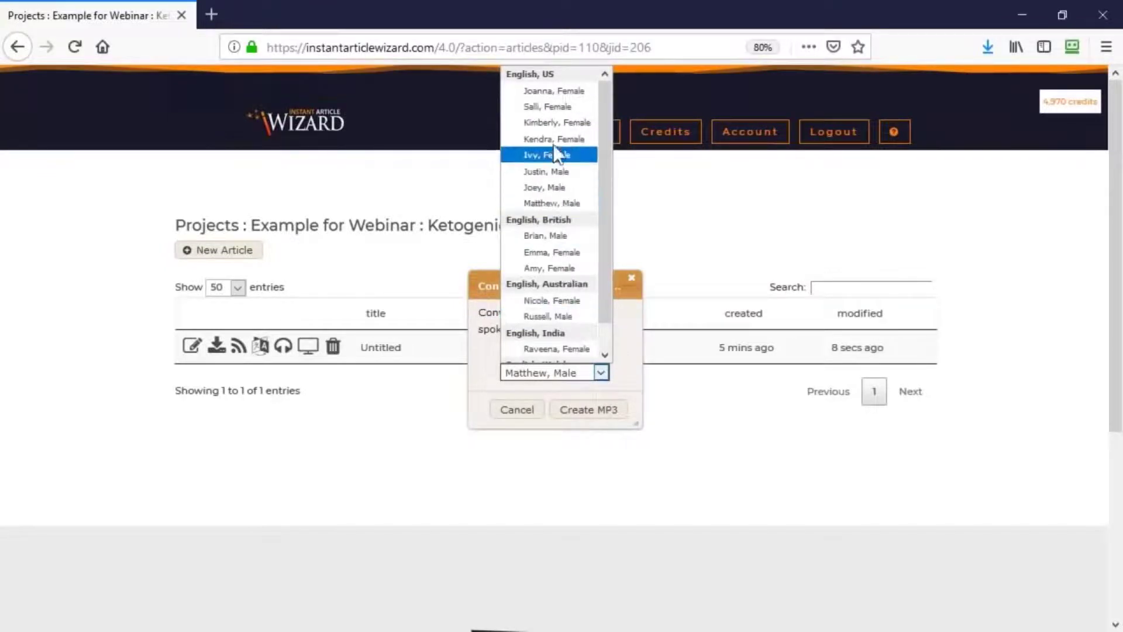
pyautogui.click(557, 91)
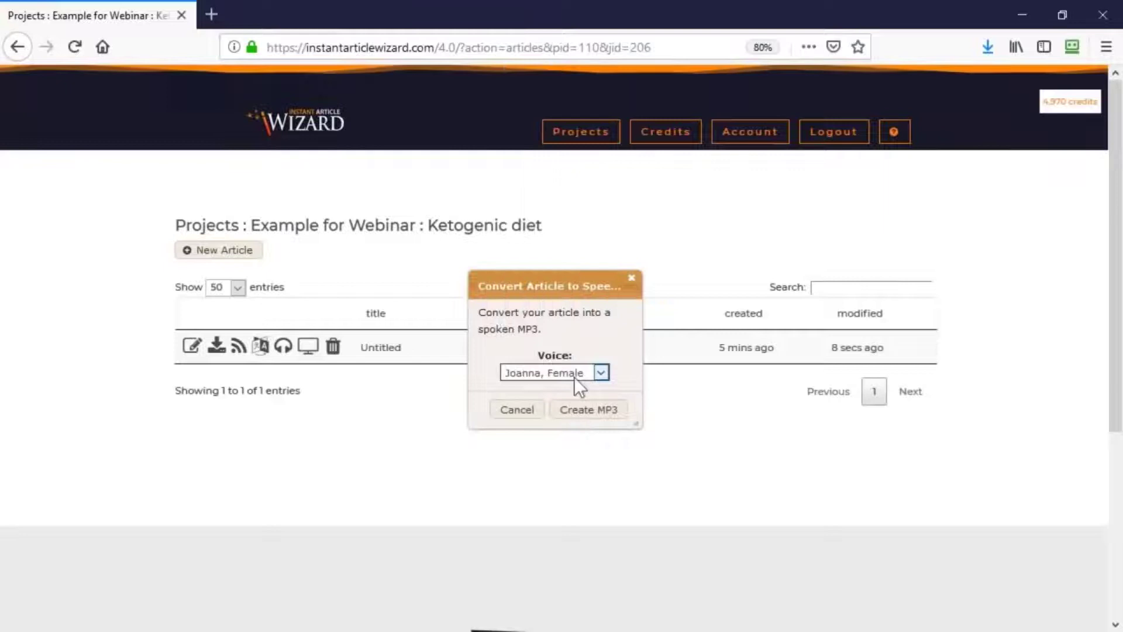
pyautogui.click(582, 413)
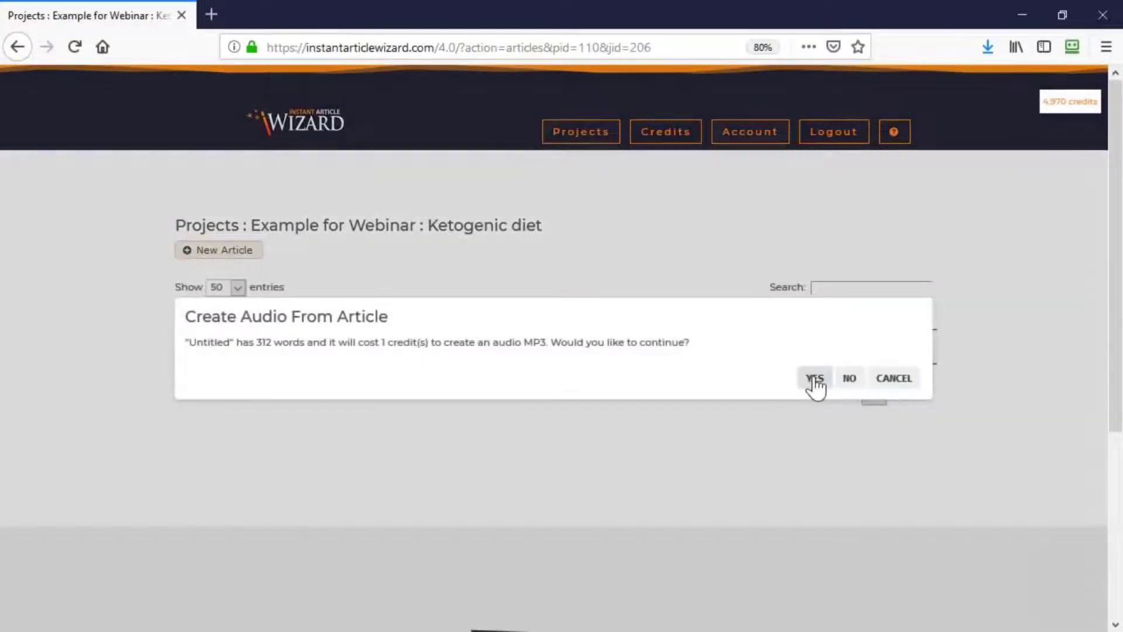
pyautogui.click(815, 379)
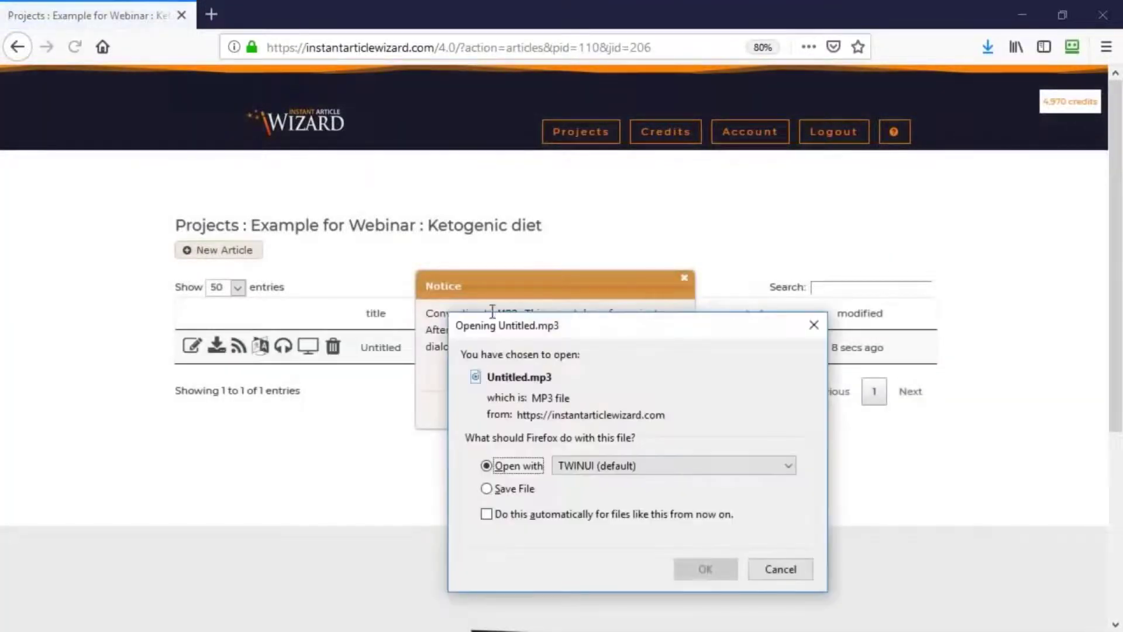
pyautogui.click(496, 491)
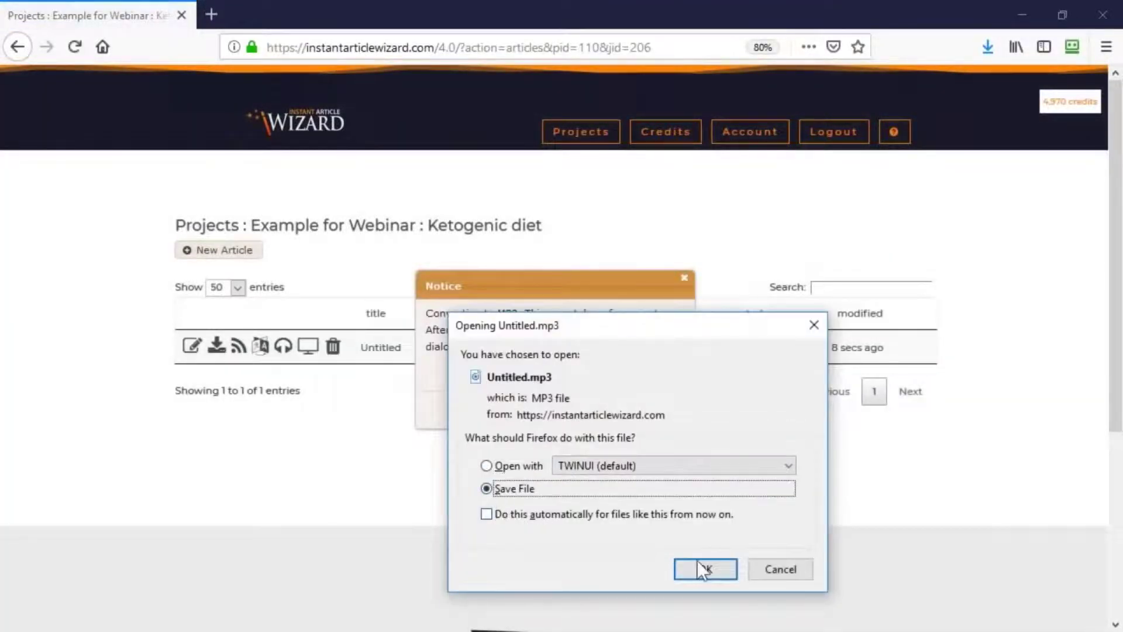
pyautogui.click(715, 568)
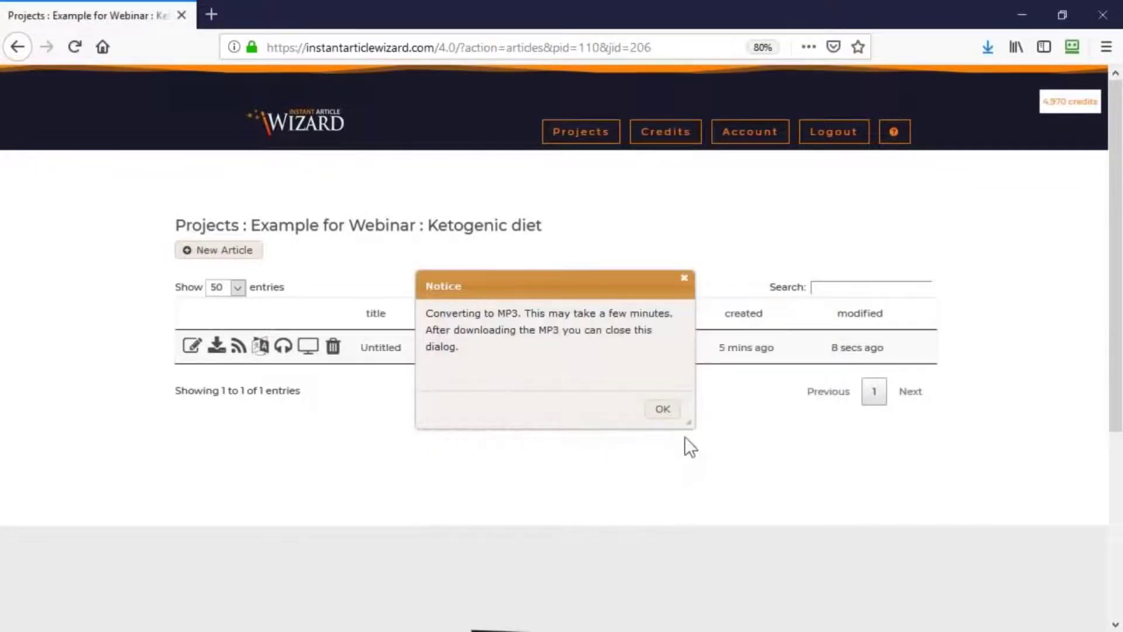
pyautogui.click(663, 408)
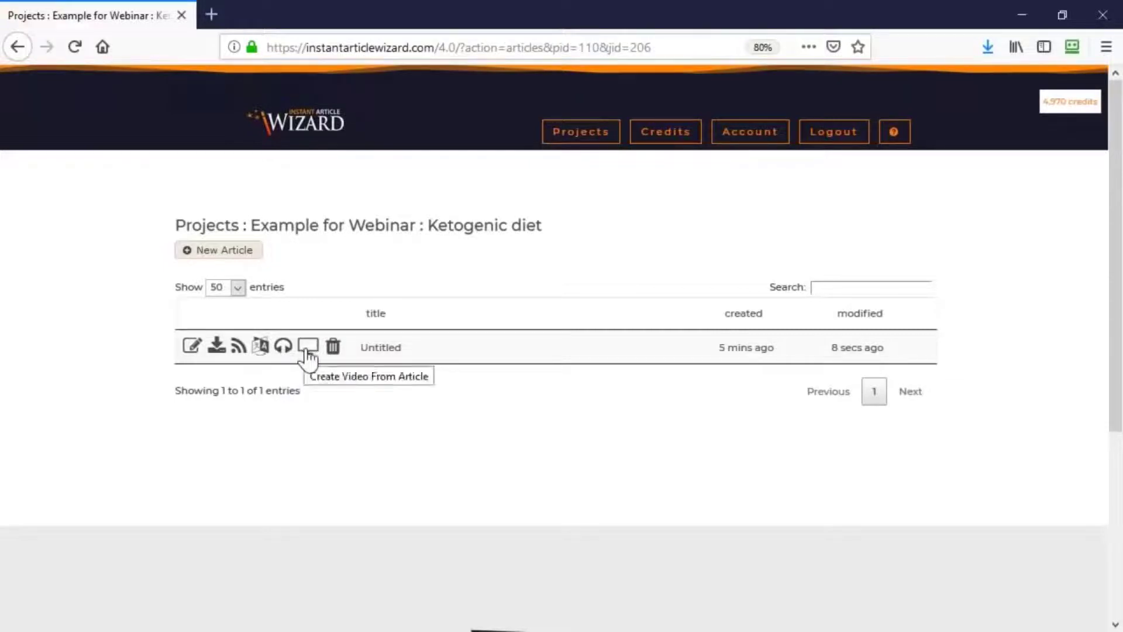
# Cut the Untitled article down to its two acne paragraphs, add the missing space before "If you've", save it and close the editor.
pyautogui.click(193, 347)
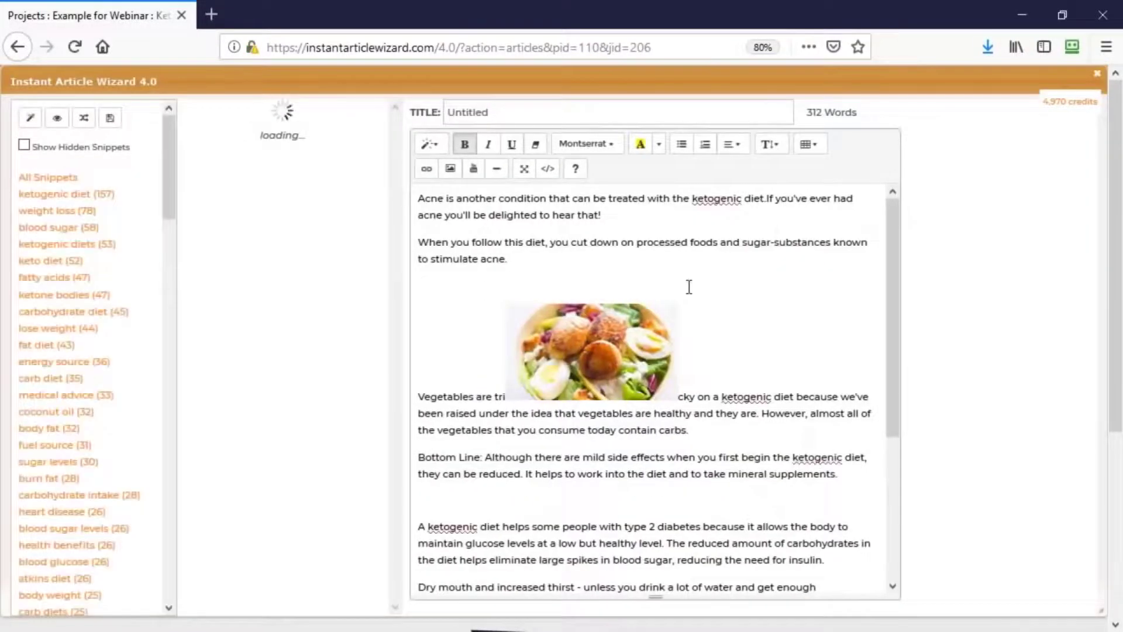
pyautogui.hotkey('ctrl', 'shift', 'End')
pyautogui.press('Delete')
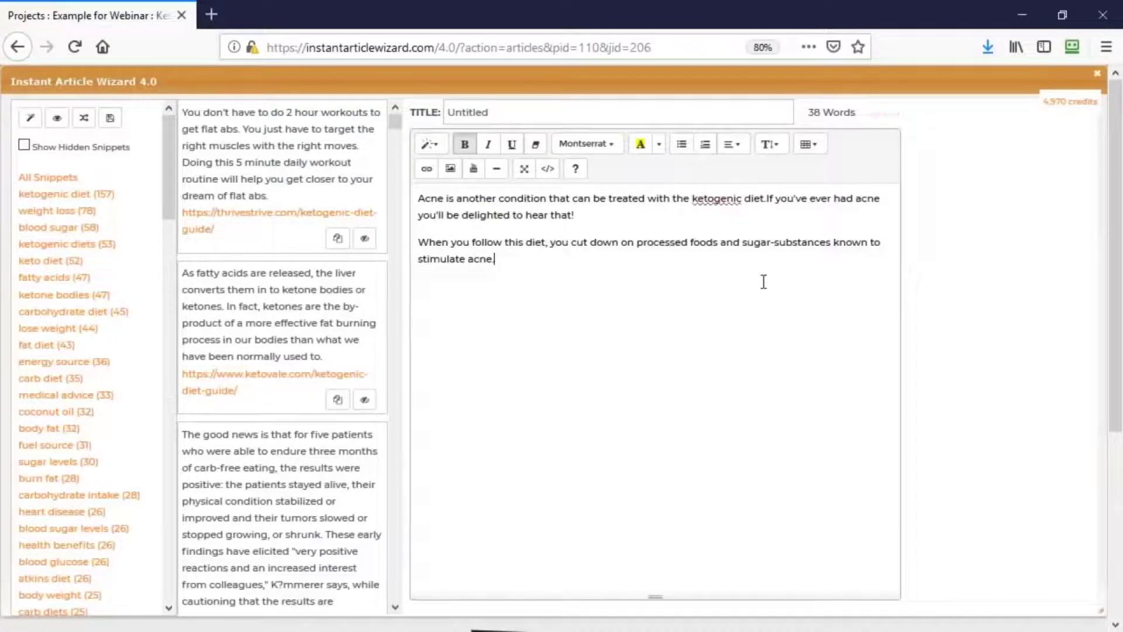
pyautogui.click(768, 198)
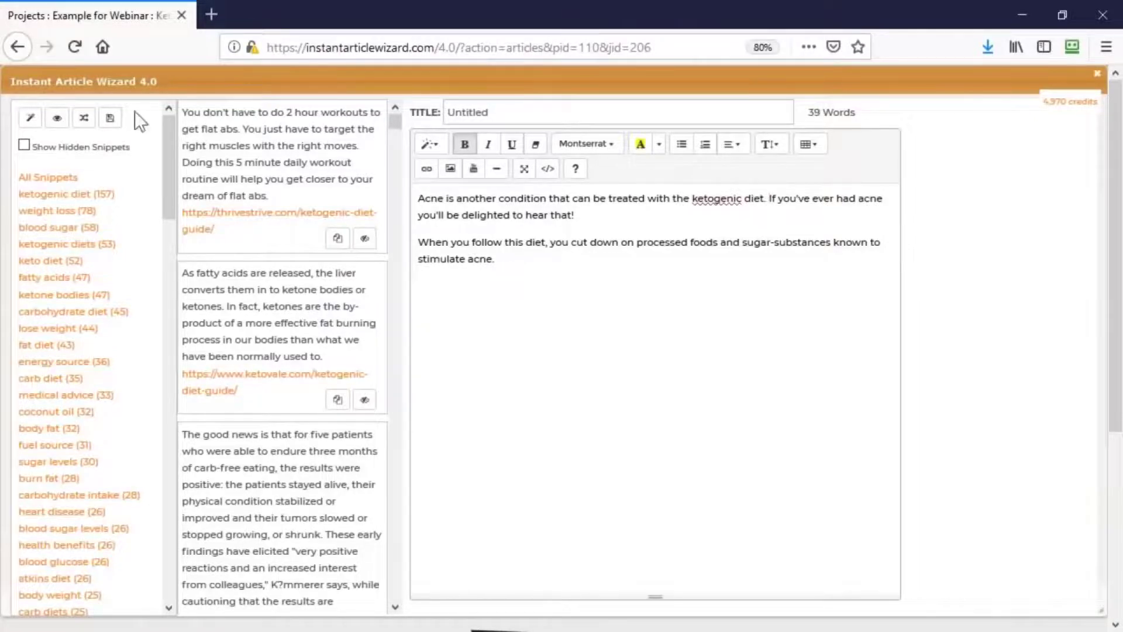
pyautogui.click(120, 120)
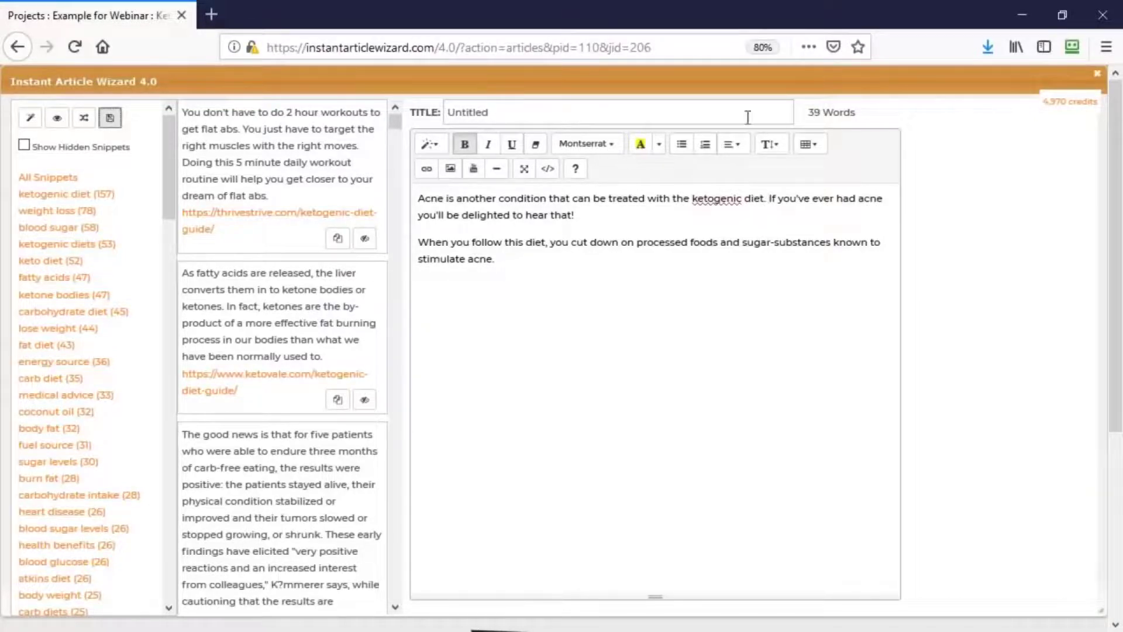
pyautogui.click(1098, 75)
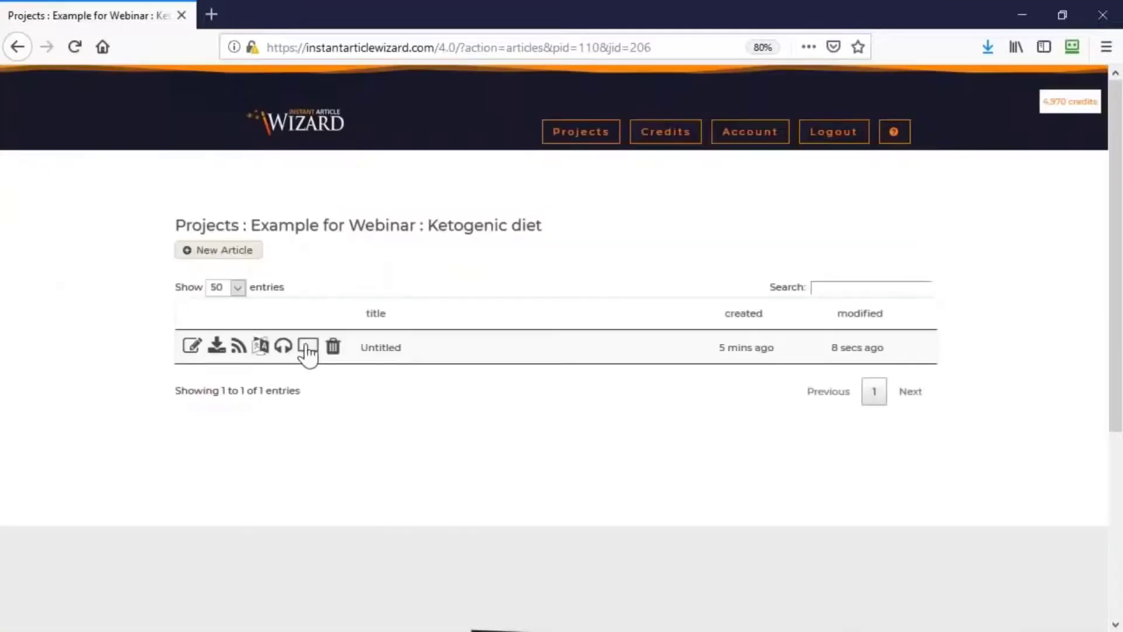
# Start creating a video from the Untitled article and set the video's font to Aller.
pyautogui.click(306, 346)
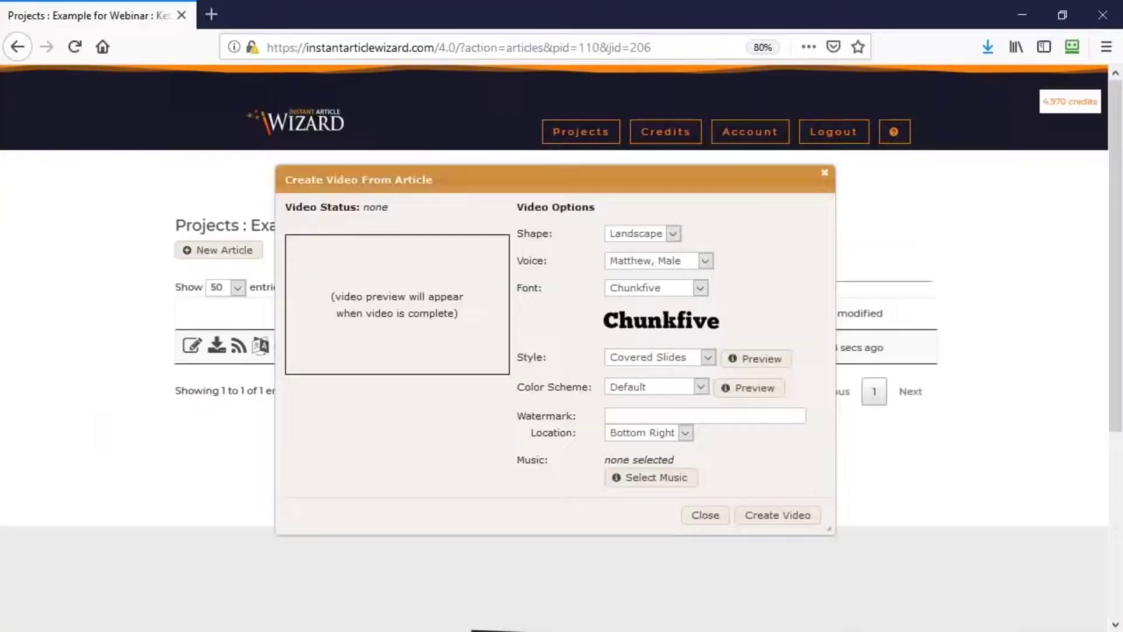
pyautogui.click(707, 260)
pyautogui.click(739, 256)
pyautogui.click(689, 290)
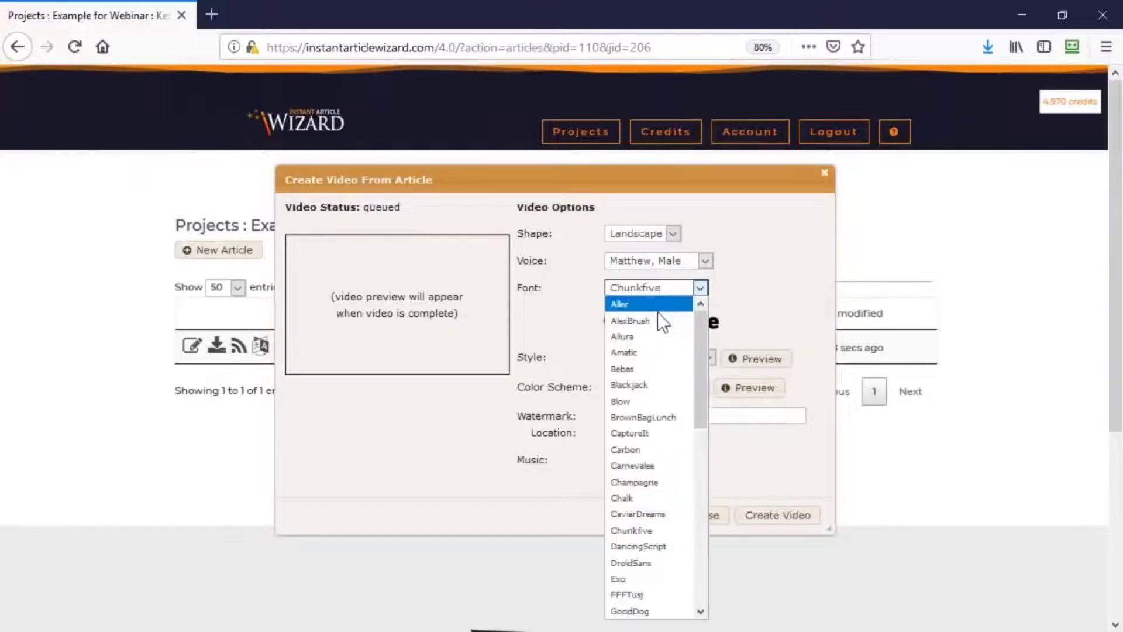
pyautogui.click(655, 309)
# Set the video style to Reveal and play the preview of that style.
pyautogui.click(707, 357)
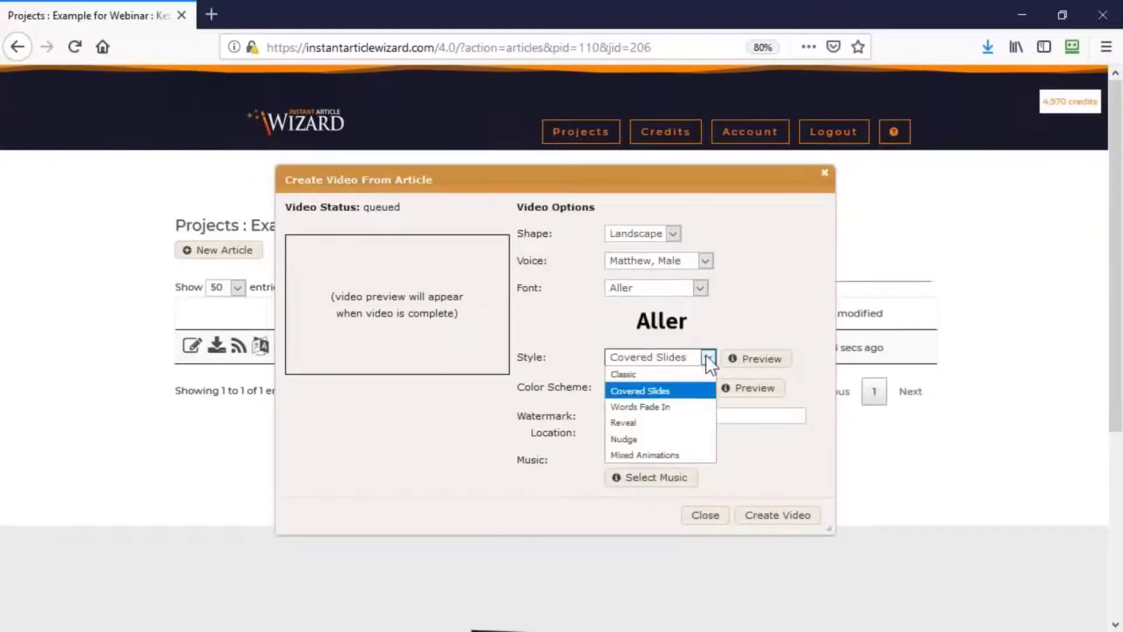
pyautogui.click(636, 424)
pyautogui.click(761, 360)
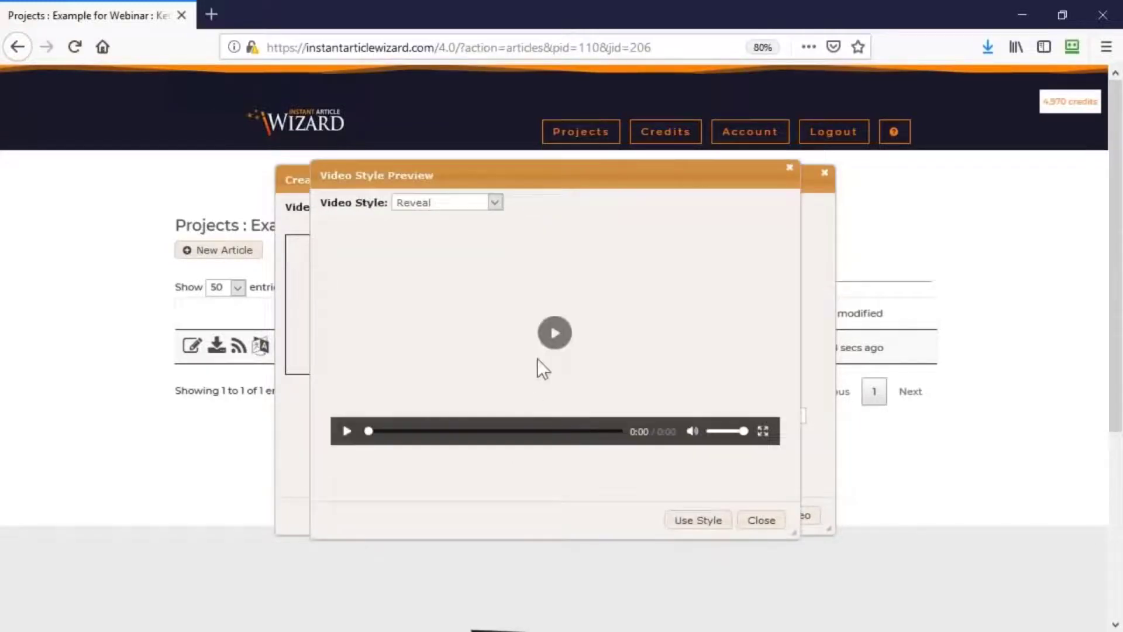
pyautogui.click(553, 332)
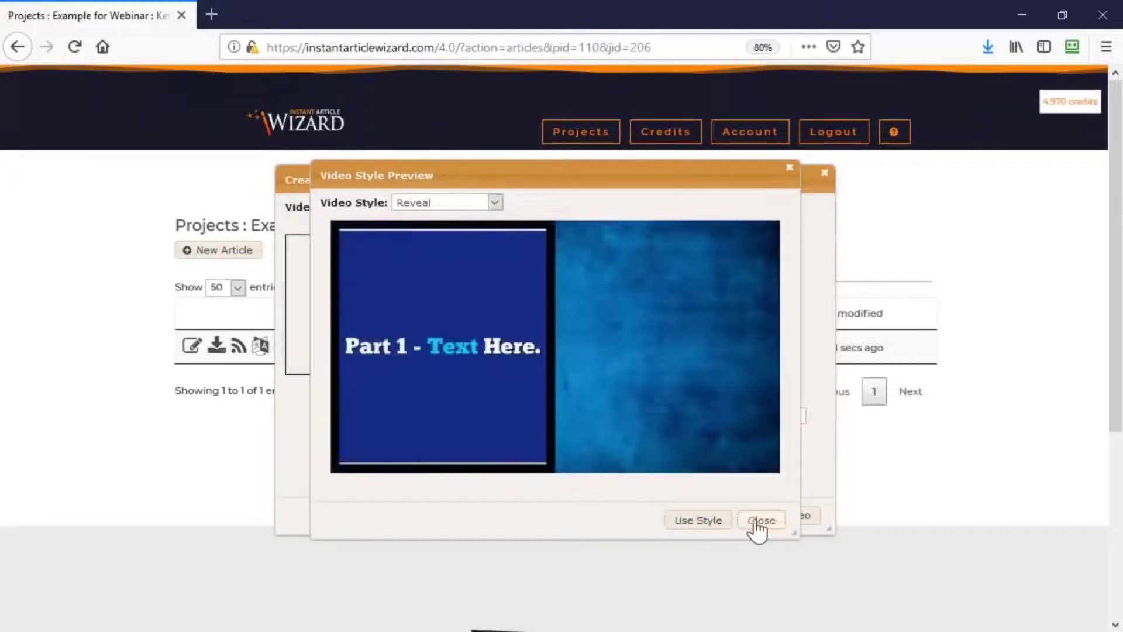
# Close the Reveal preview, set the video style to Classic and play the preview of that style.
pyautogui.click(760, 522)
pyautogui.click(707, 358)
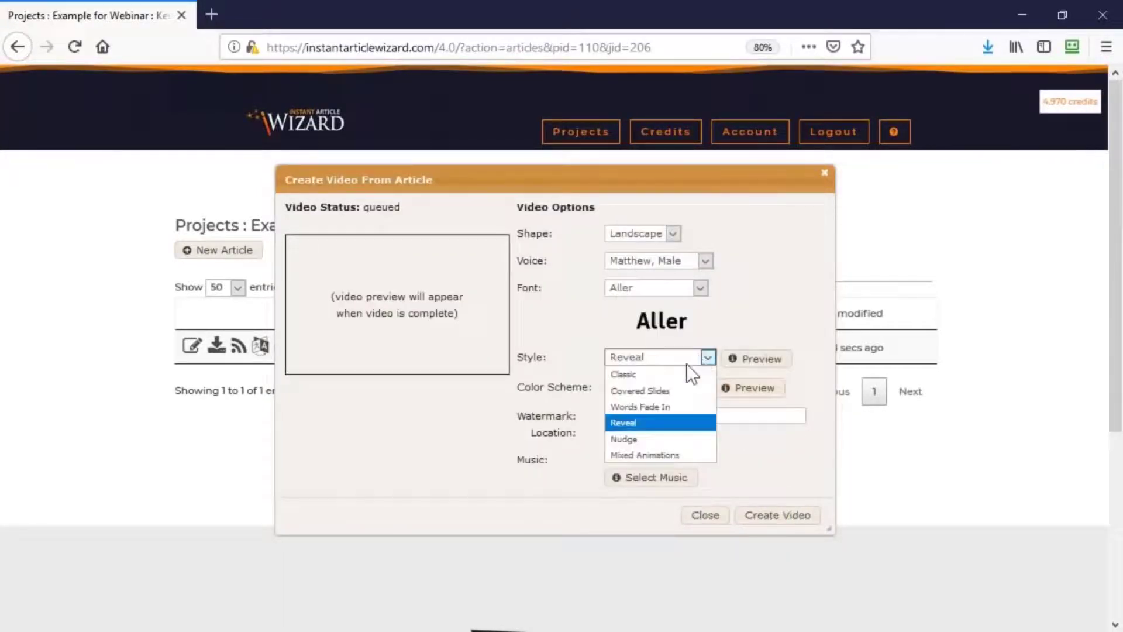
pyautogui.click(653, 374)
pyautogui.click(743, 363)
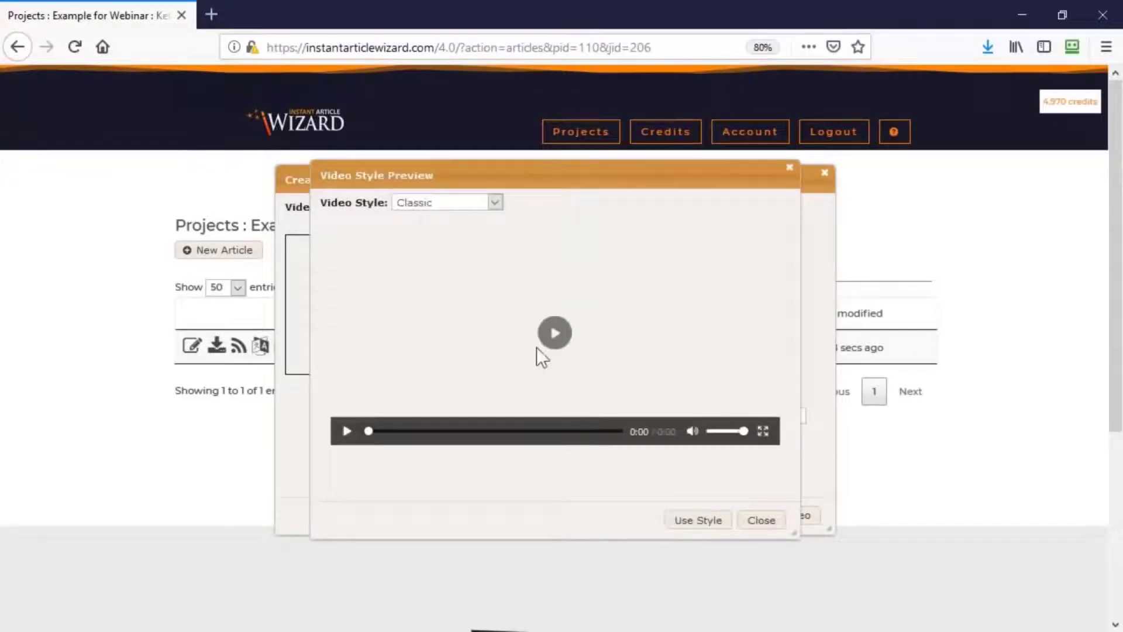
pyautogui.click(553, 335)
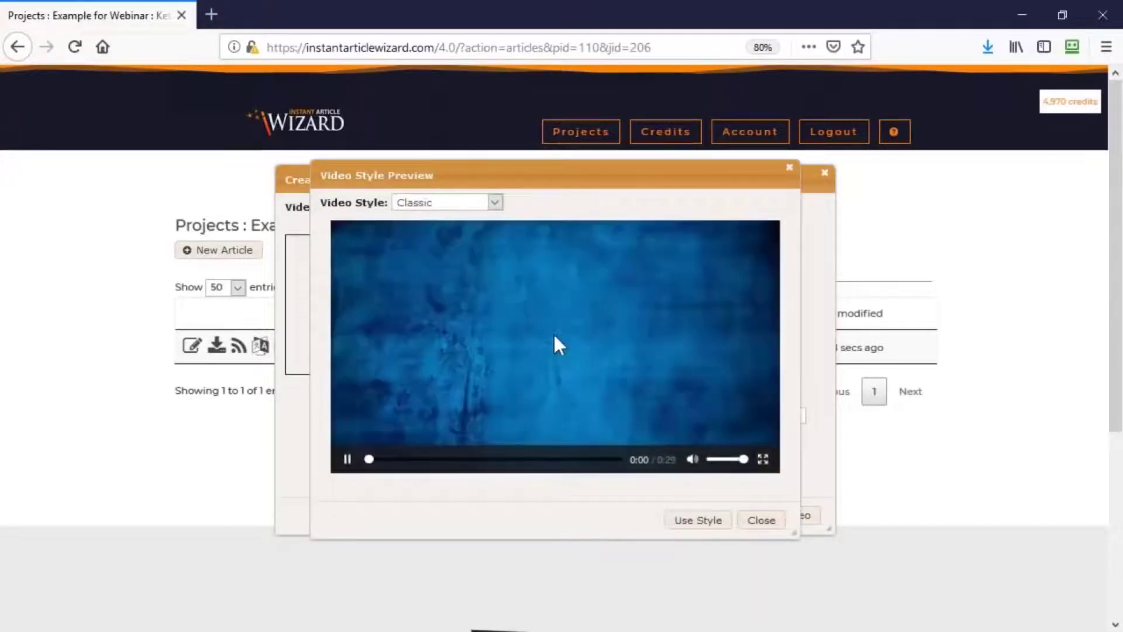
pyautogui.click(782, 520)
# Set the video style to Words Fade In, play its preview and close the preview.
pyautogui.click(700, 387)
pyautogui.click(707, 356)
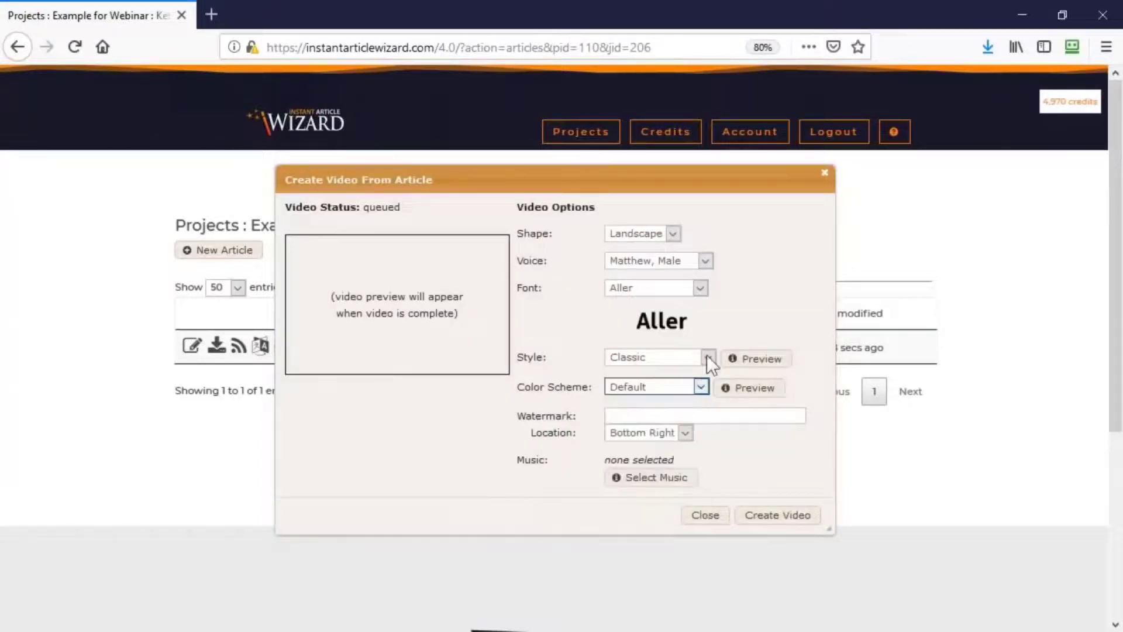
pyautogui.click(709, 358)
pyautogui.click(651, 406)
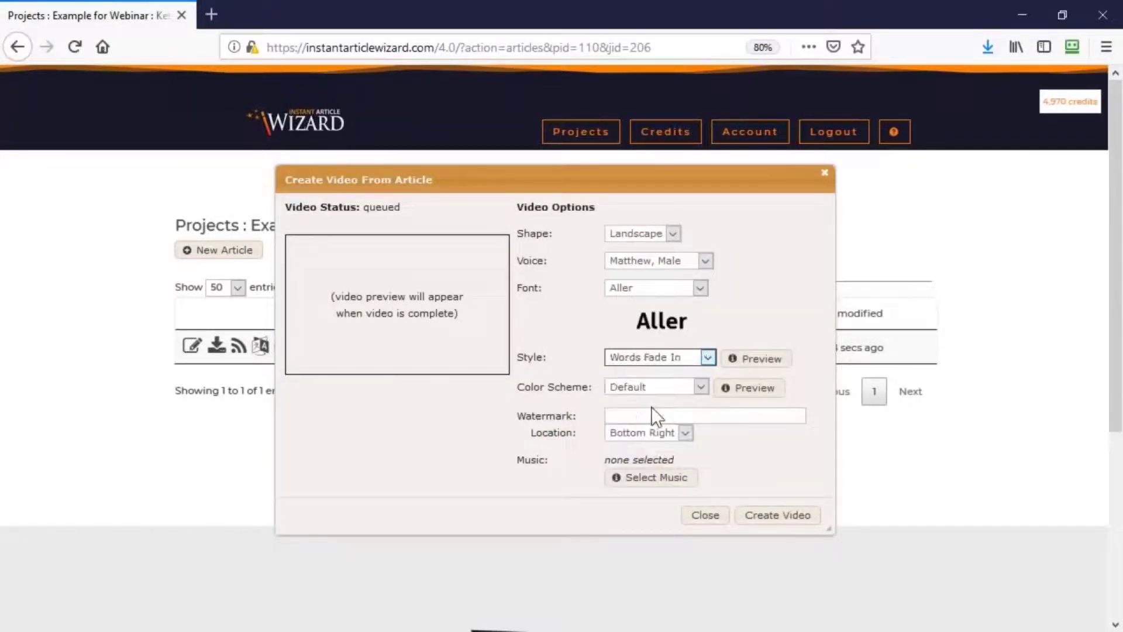
pyautogui.click(760, 359)
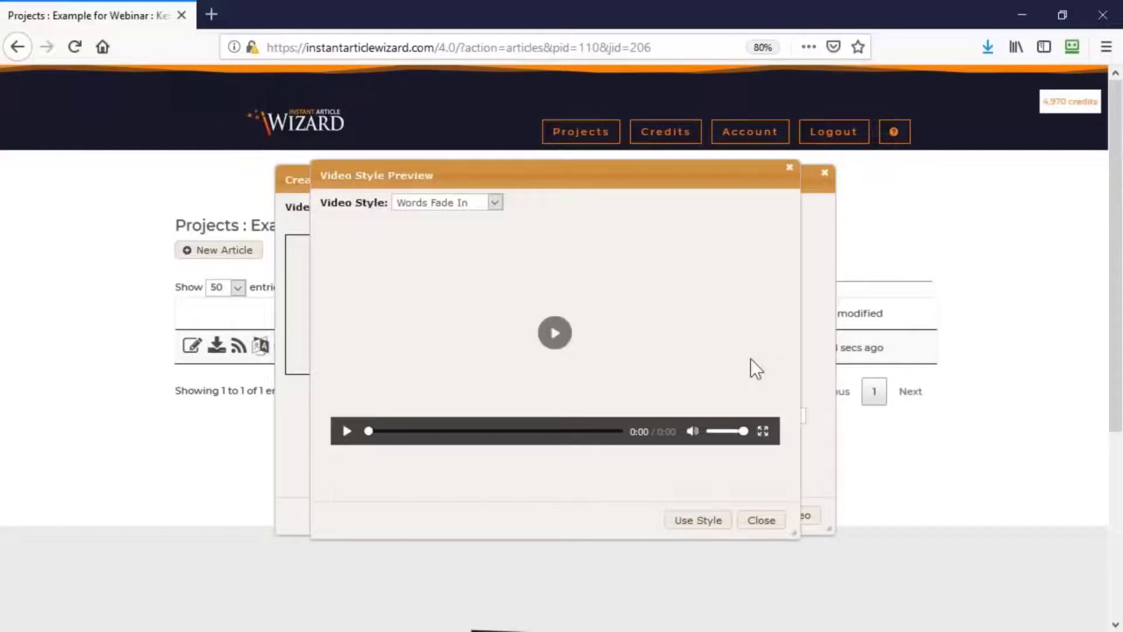
pyautogui.click(555, 332)
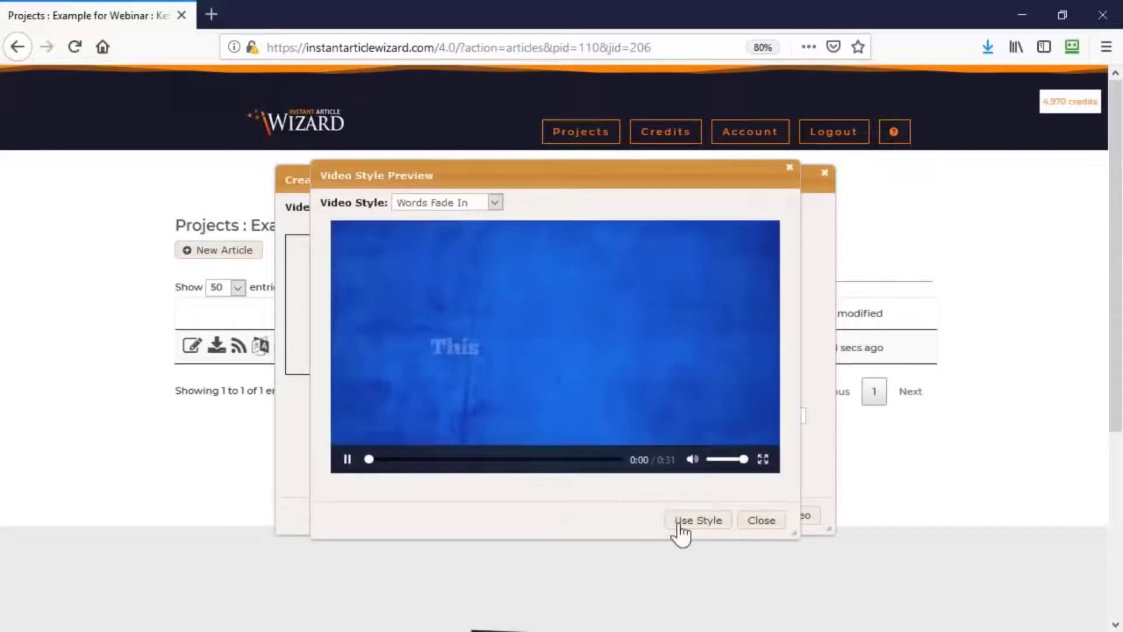
pyautogui.click(761, 521)
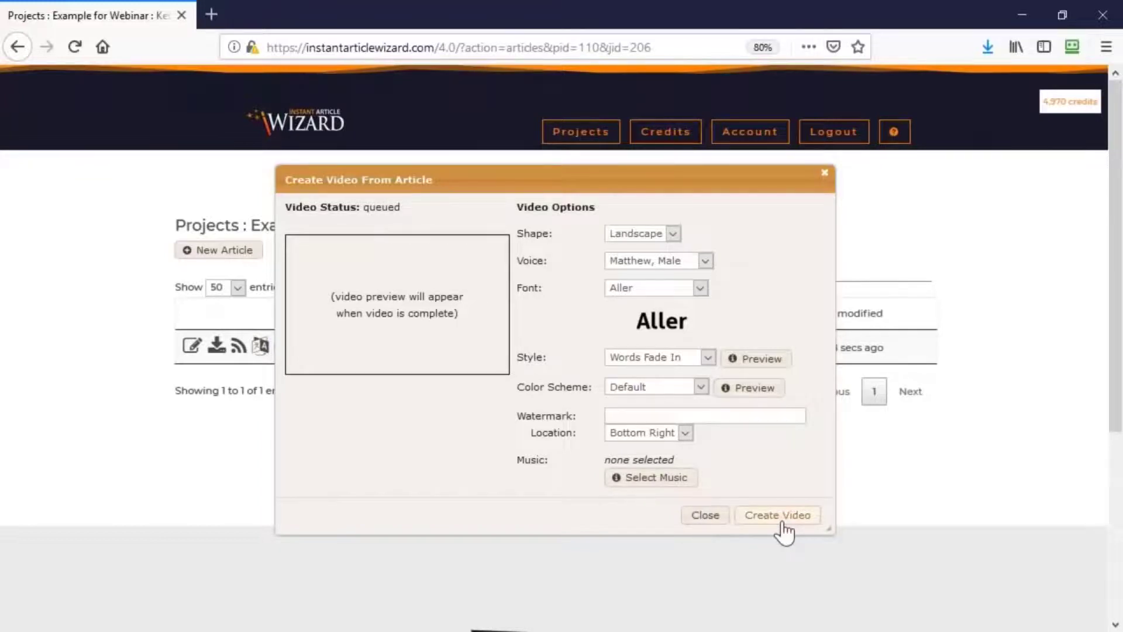
# Keep the Landscape shape, queue the Untitled article's video for production at the cost of 1 credit, and check its production status.
pyautogui.click(673, 233)
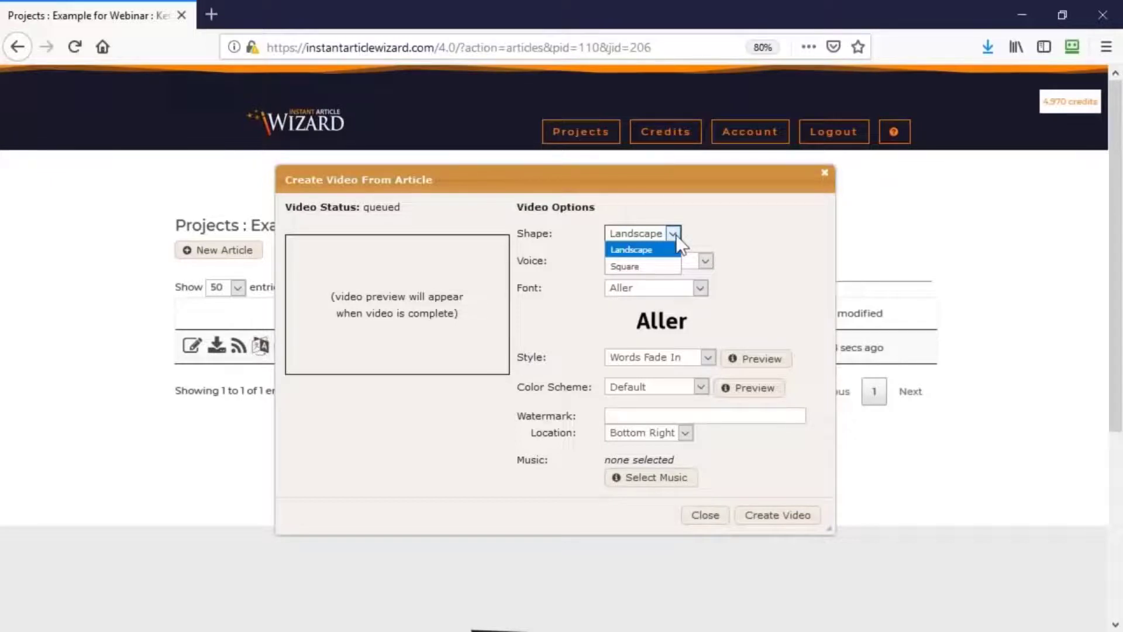
pyautogui.click(674, 234)
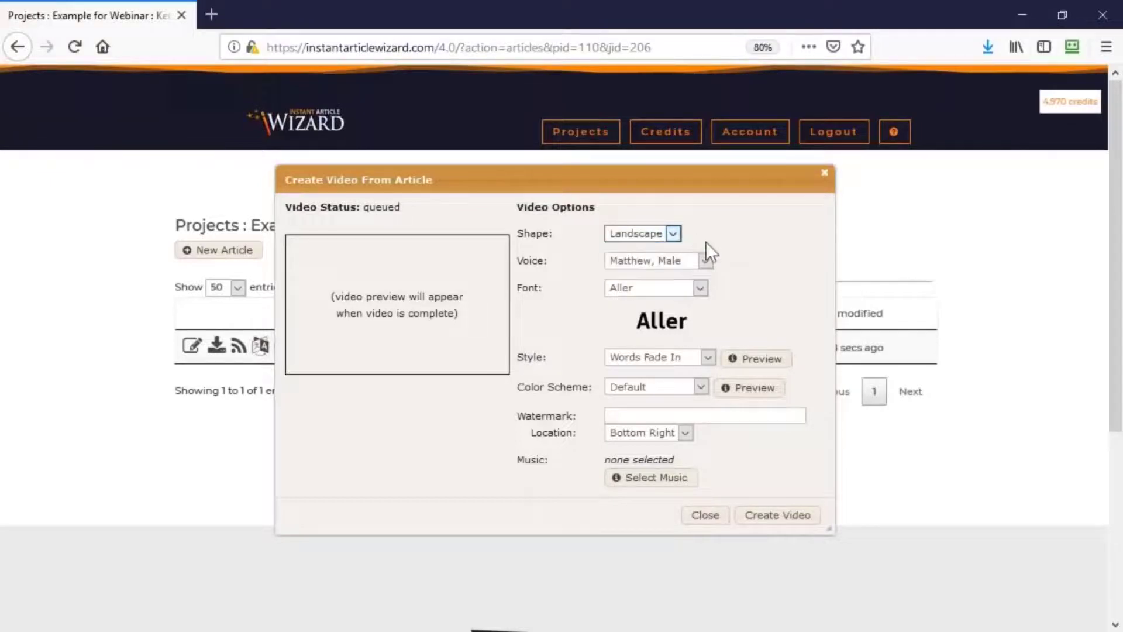
pyautogui.click(774, 518)
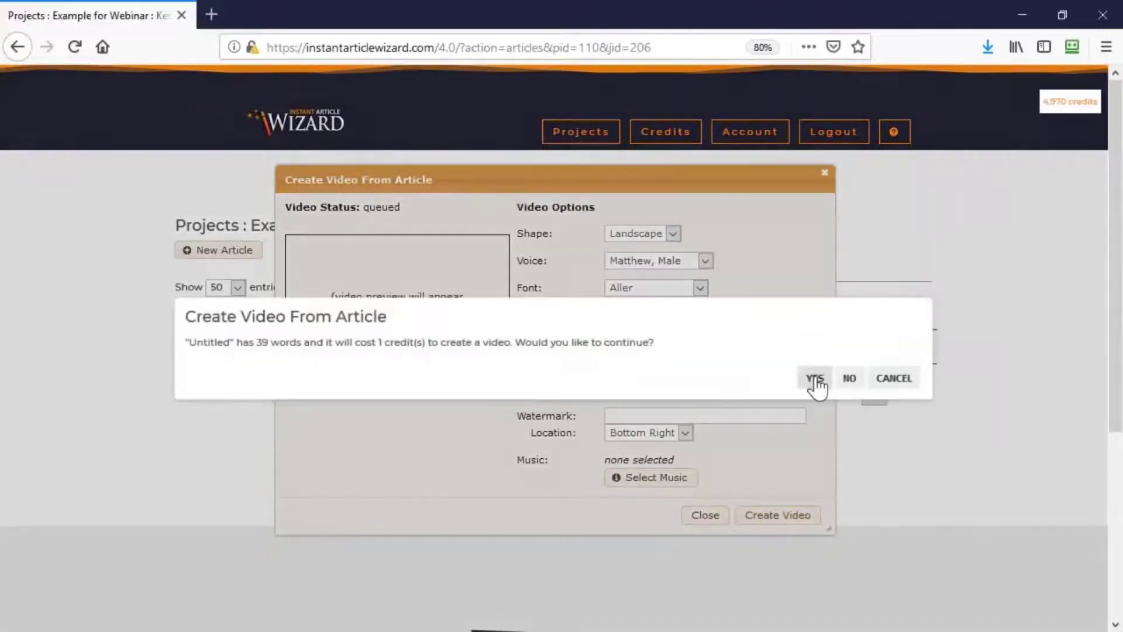
pyautogui.click(813, 381)
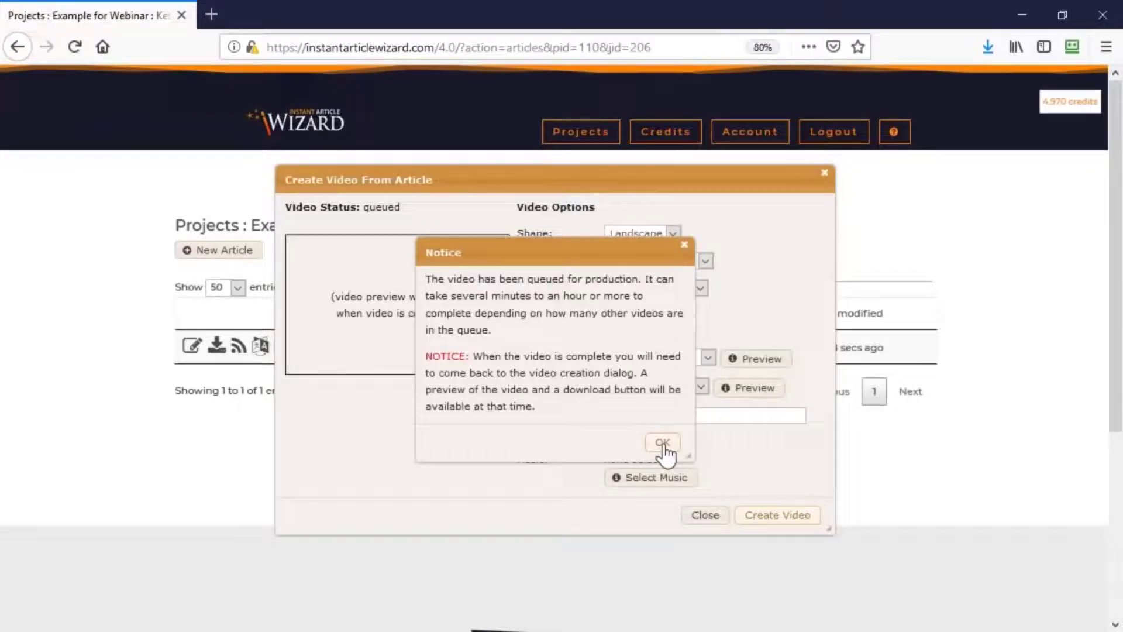
pyautogui.click(665, 451)
pyautogui.click(713, 519)
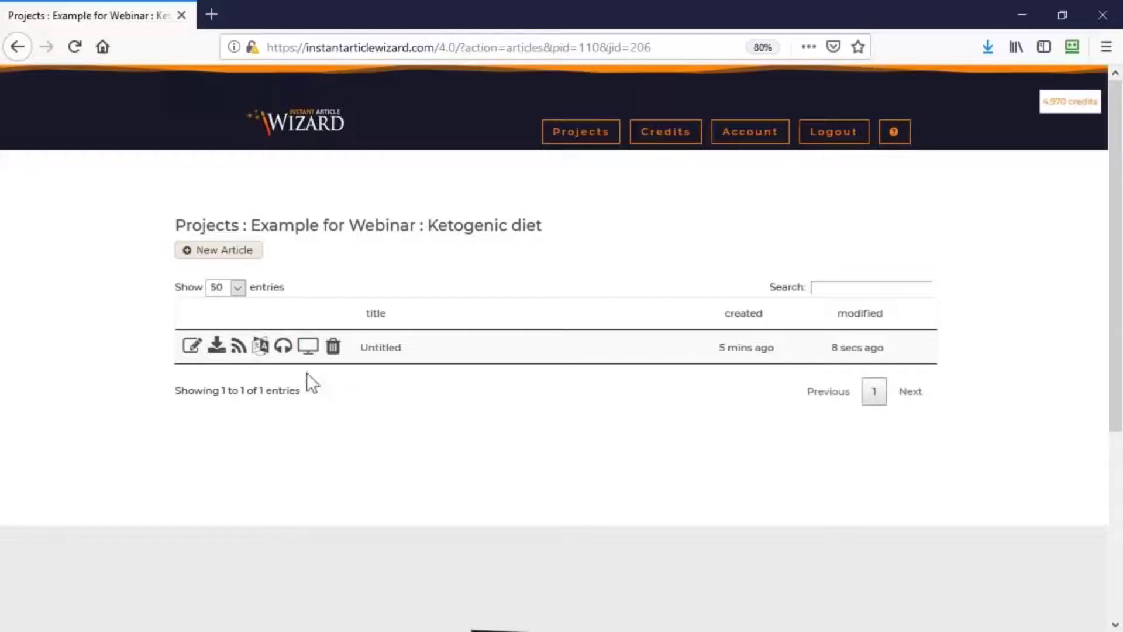
pyautogui.click(310, 347)
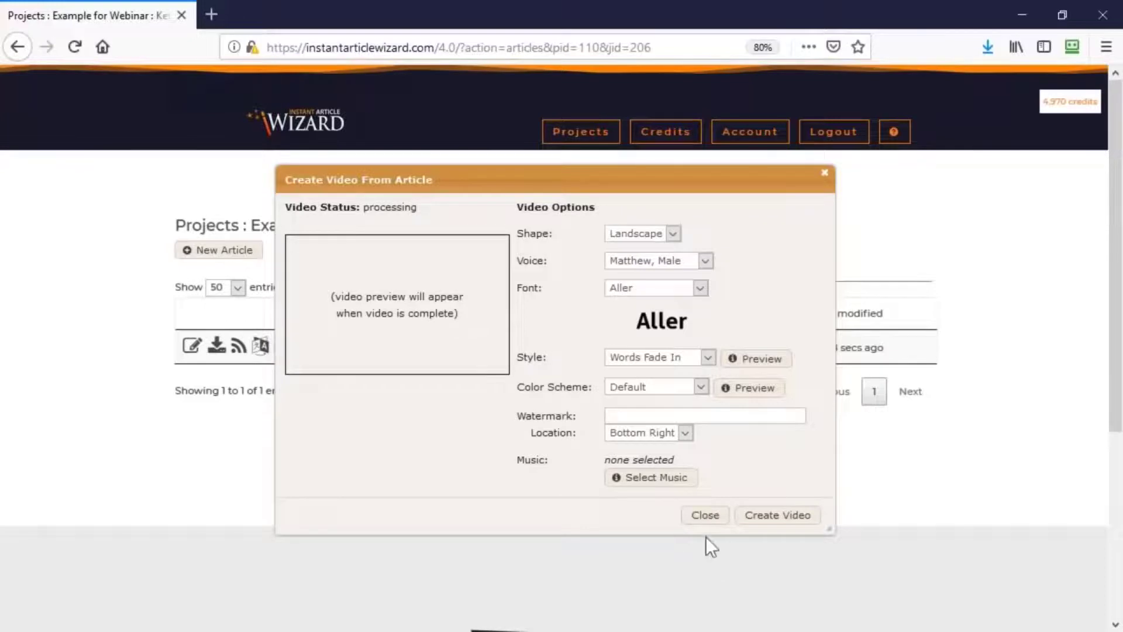
pyautogui.click(718, 517)
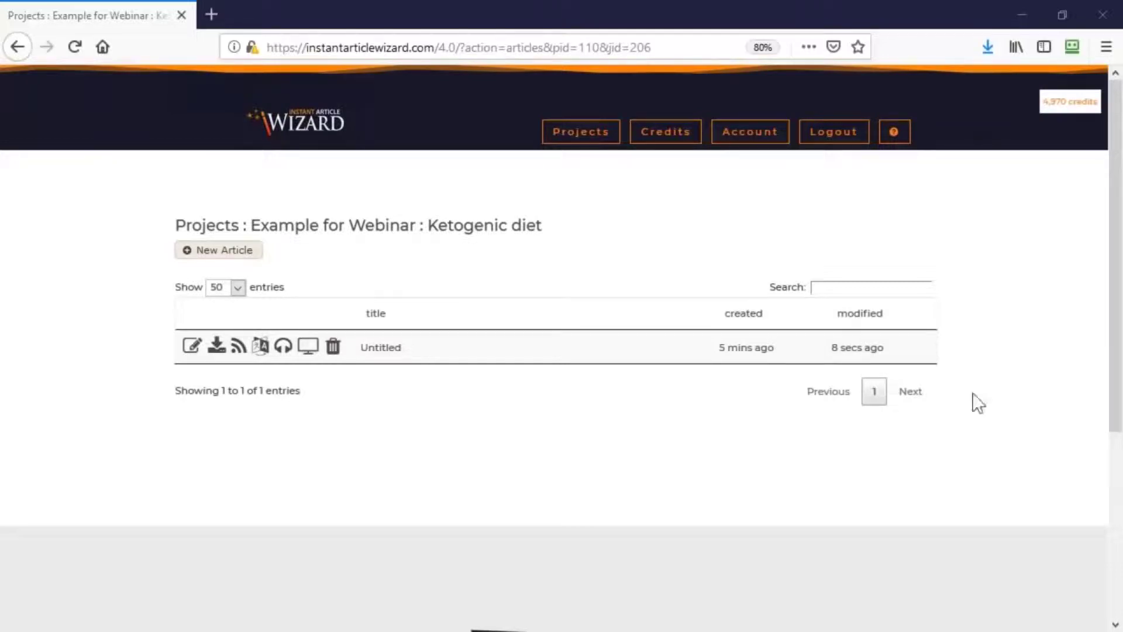
# Reopen the Ketogenic diet article list of the Example for Webinar project from the projects overview.
pyautogui.click(568, 143)
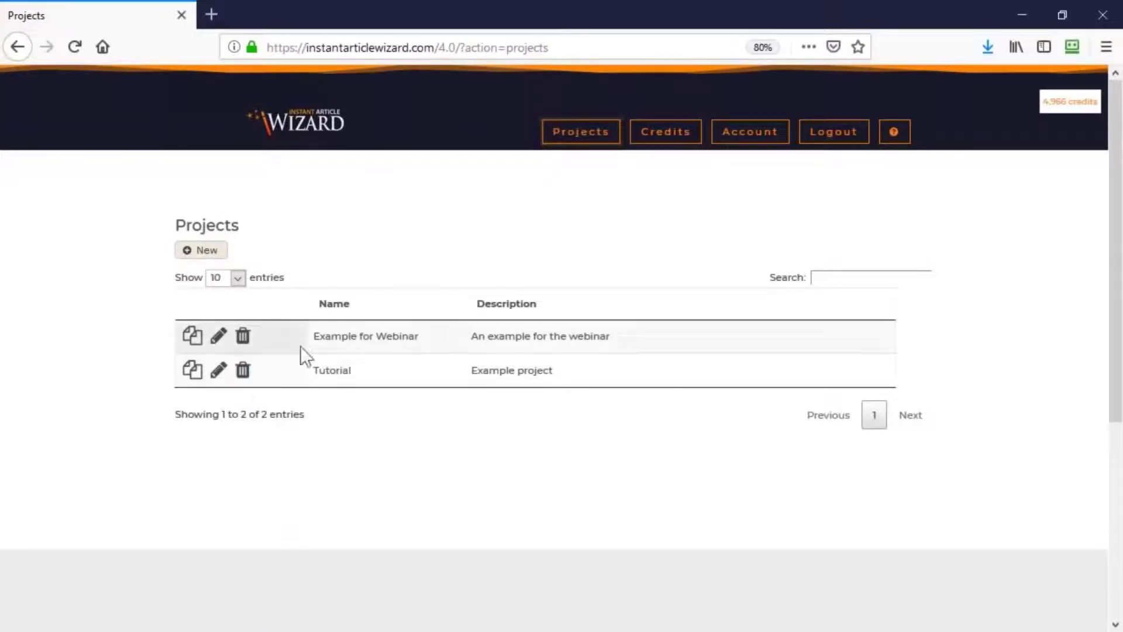
pyautogui.click(196, 338)
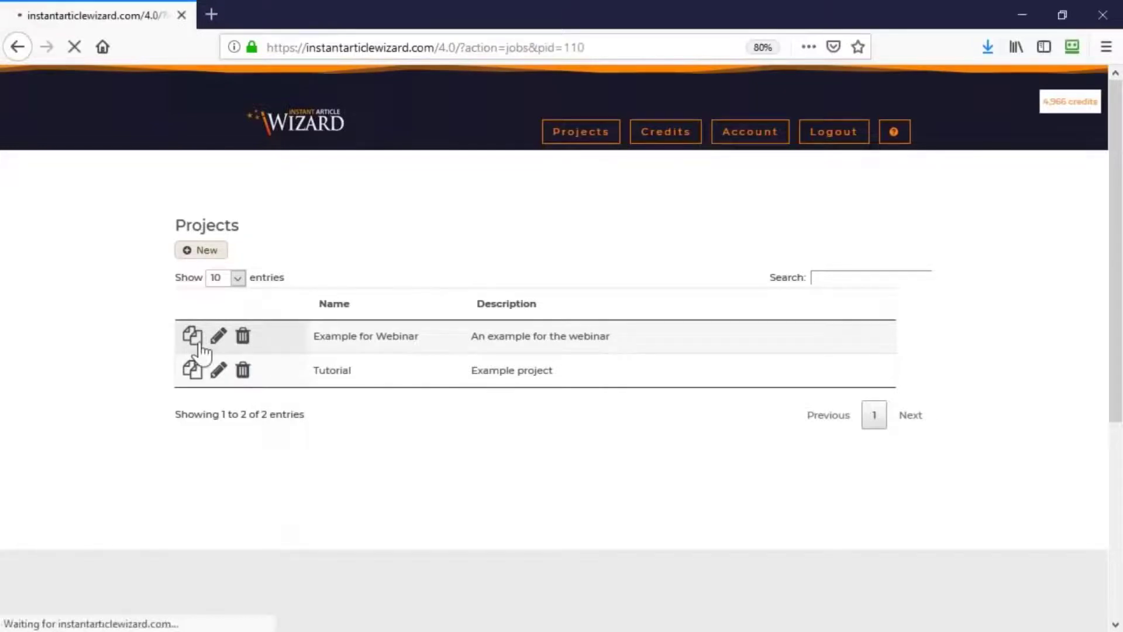
pyautogui.click(191, 351)
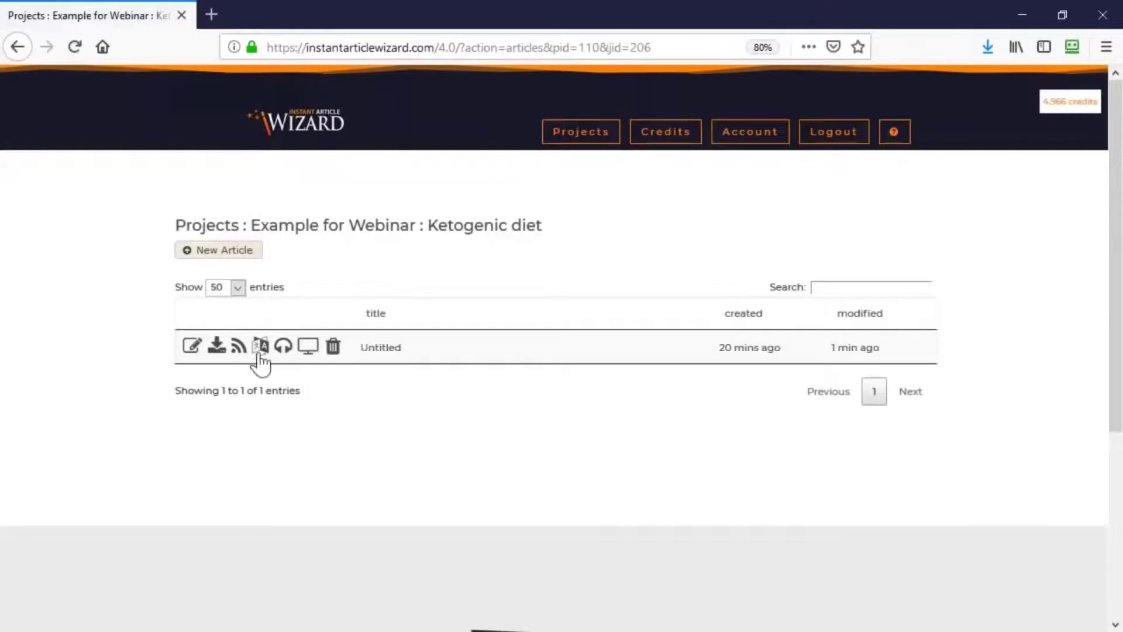
# Check the credit cost of translating the Untitled article into Italian and decline the translation.
pyautogui.click(259, 348)
pyautogui.click(587, 382)
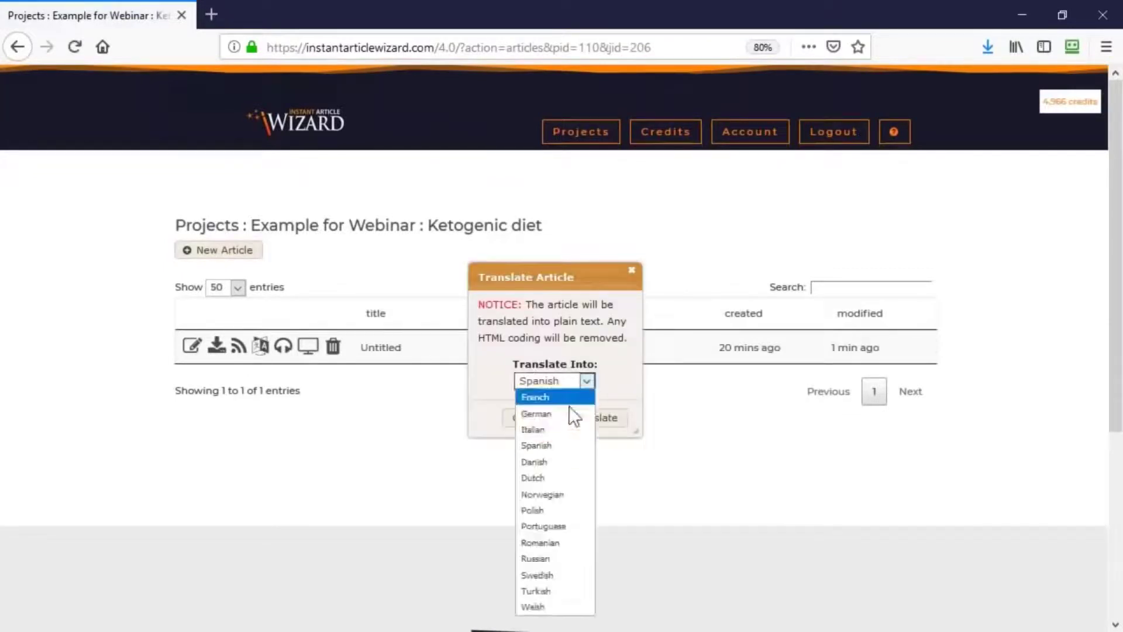
pyautogui.click(555, 431)
pyautogui.click(601, 421)
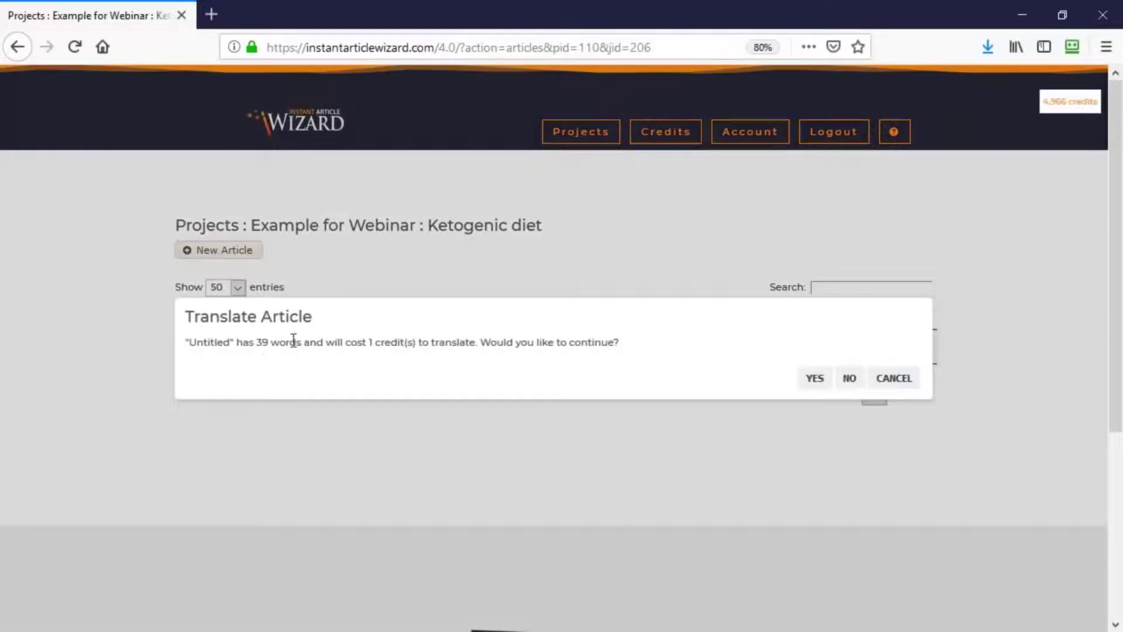
pyautogui.moveTo(290, 342); pyautogui.dragTo(452, 342)
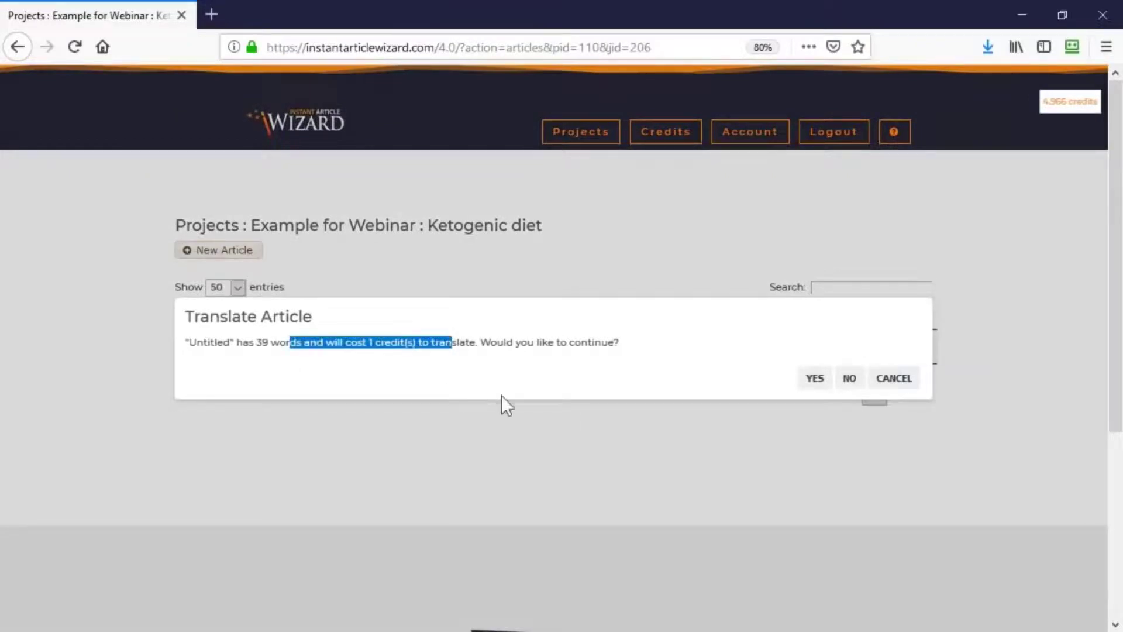
pyautogui.click(850, 380)
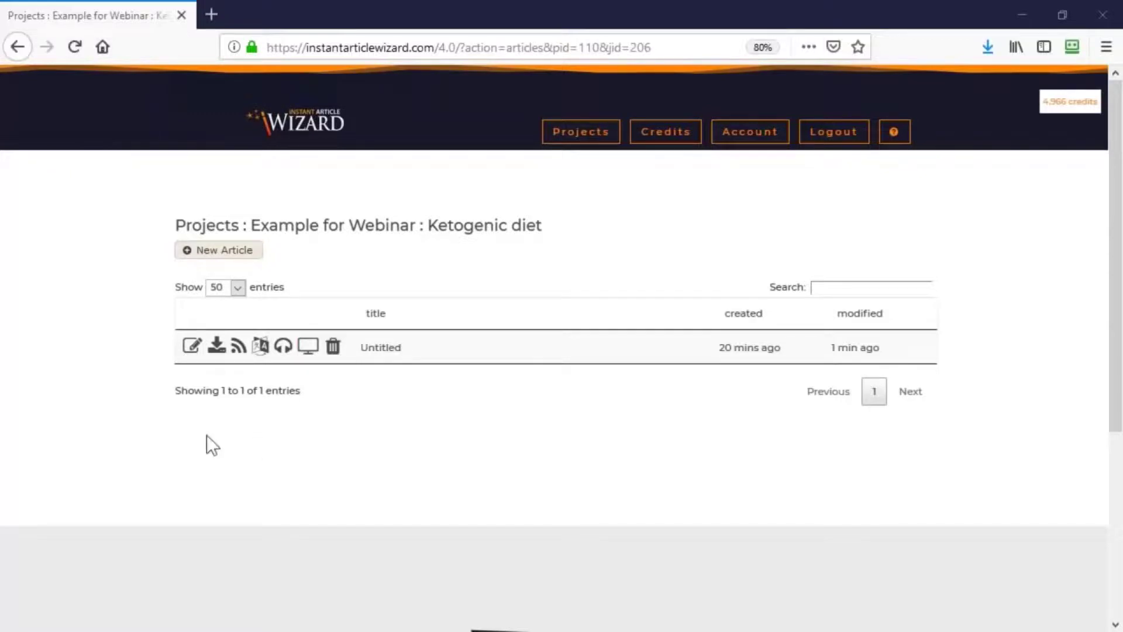
# Review the download versions offered for the Untitled article and the voices available for its spoken MP3.
pyautogui.click(217, 348)
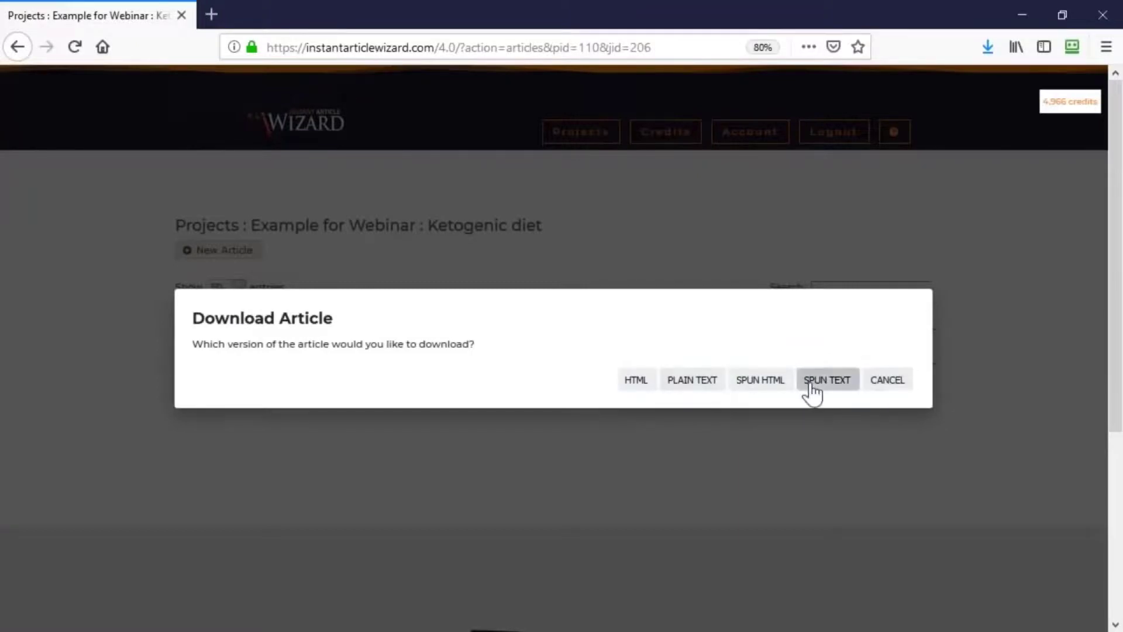
pyautogui.click(888, 383)
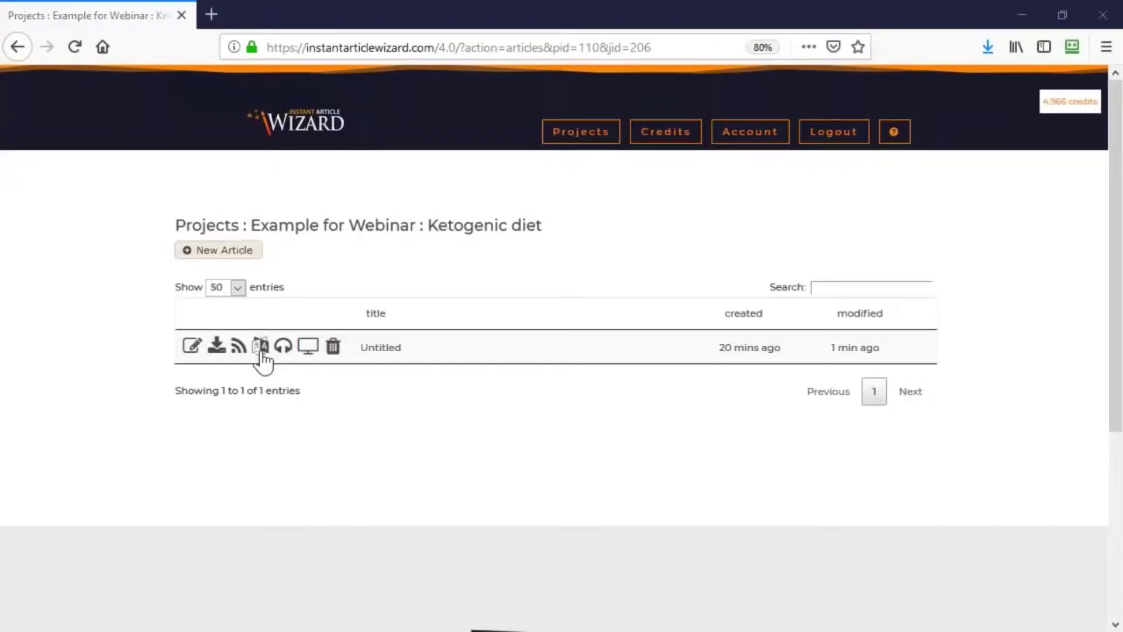
pyautogui.click(290, 349)
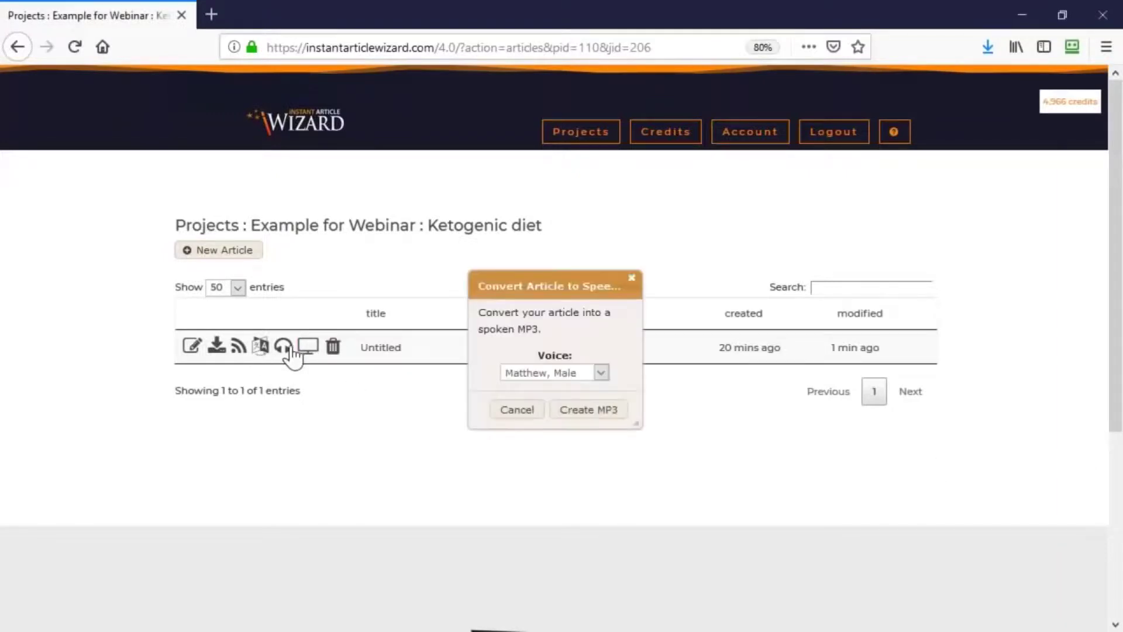
pyautogui.click(605, 372)
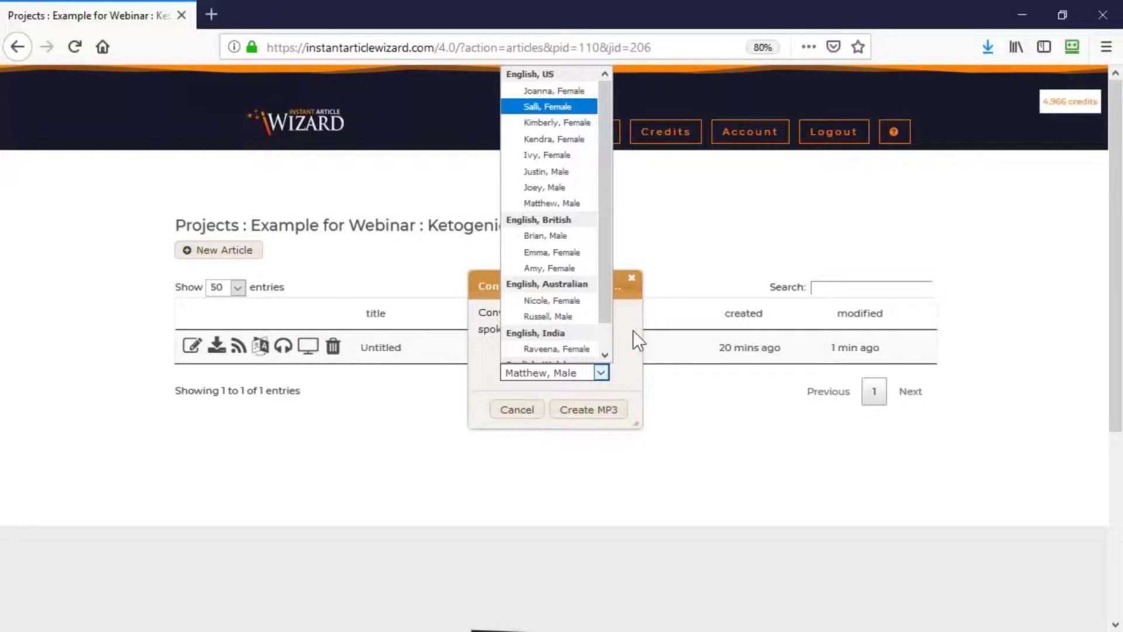
pyautogui.click(632, 279)
pyautogui.click(632, 279)
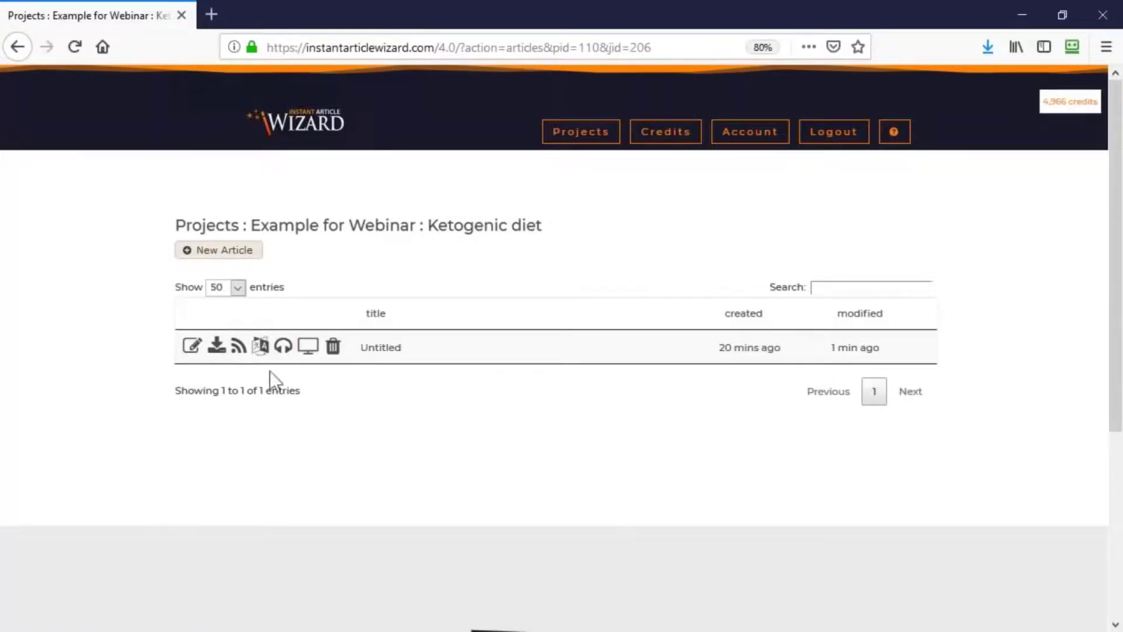
# Reload the article list, open the Untitled article's video and play its beginning.
pyautogui.rightClick(344, 429)
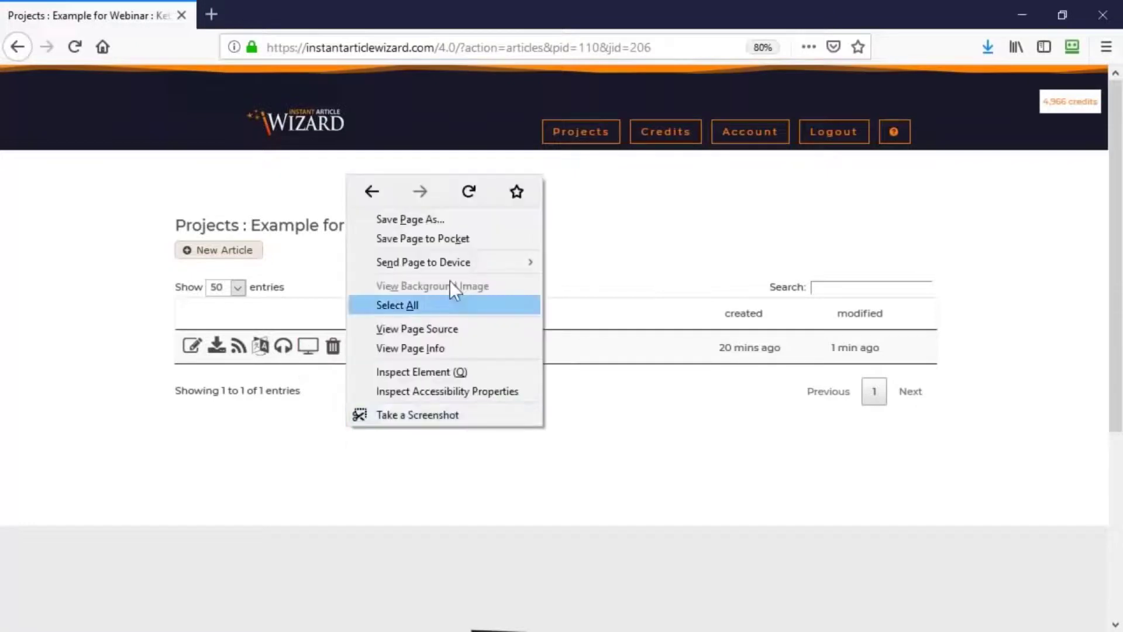
pyautogui.click(472, 189)
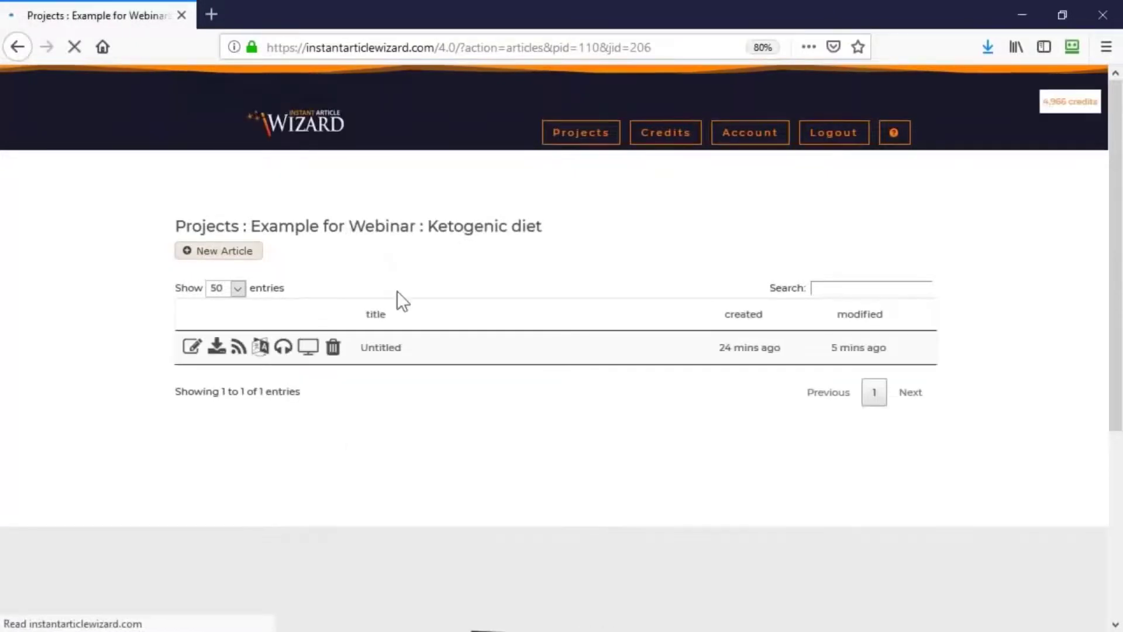
pyautogui.click(308, 346)
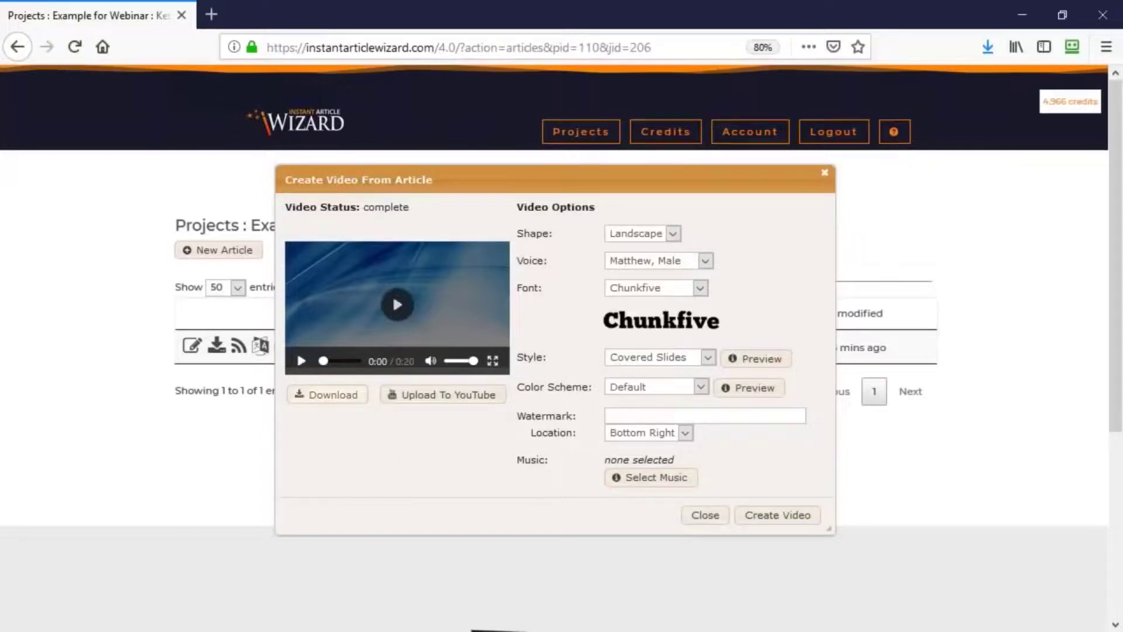
pyautogui.click(396, 313)
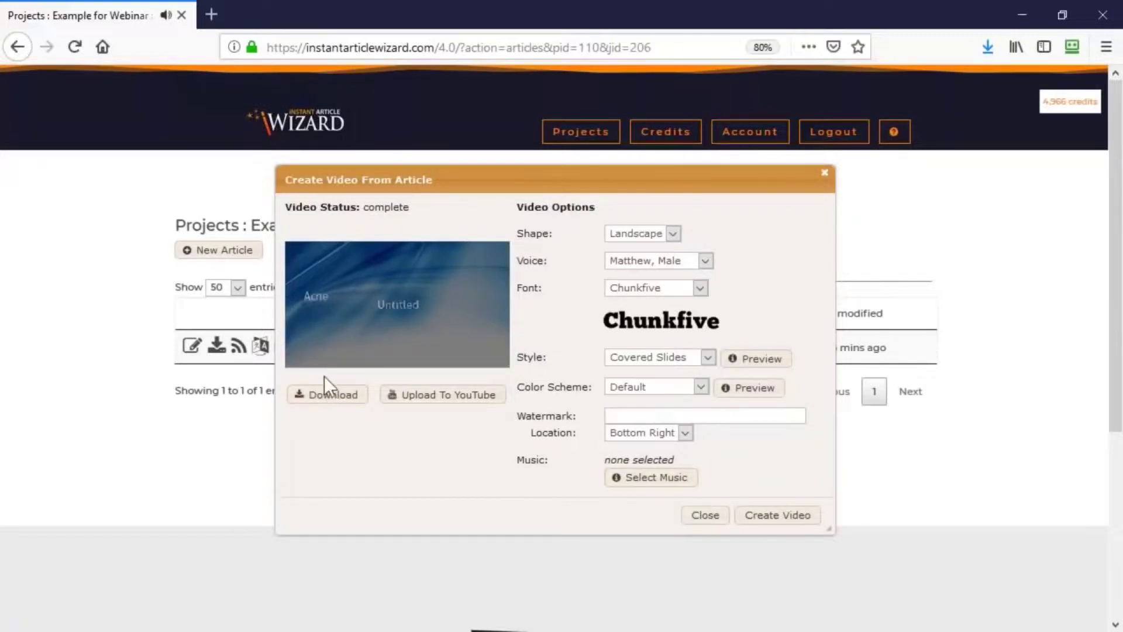
pyautogui.moveTo(324, 370)
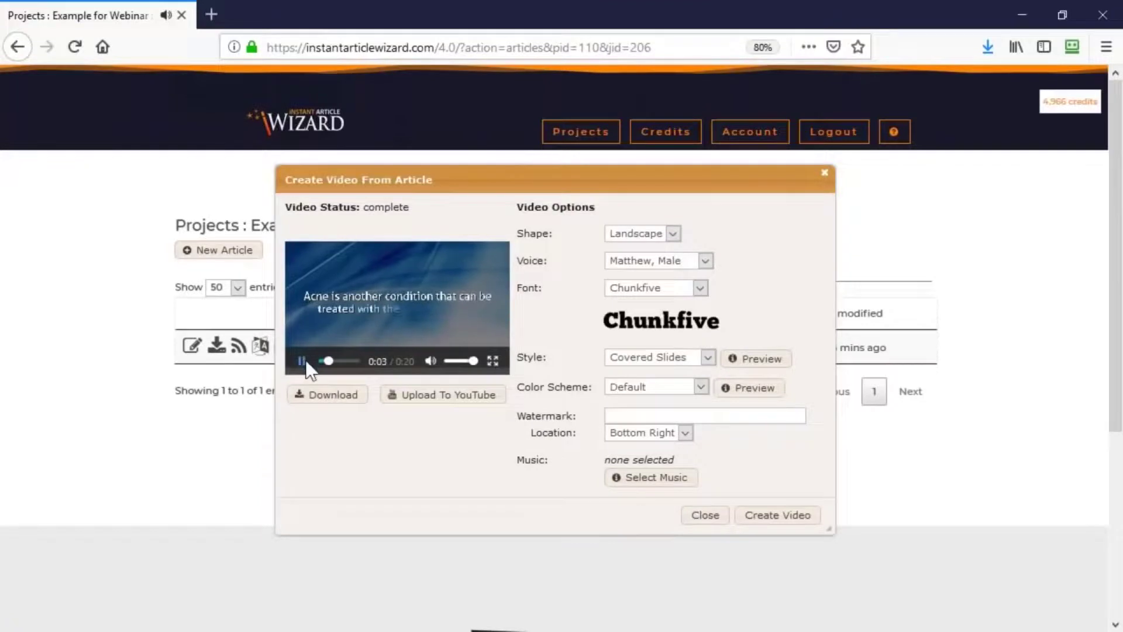
pyautogui.click(301, 361)
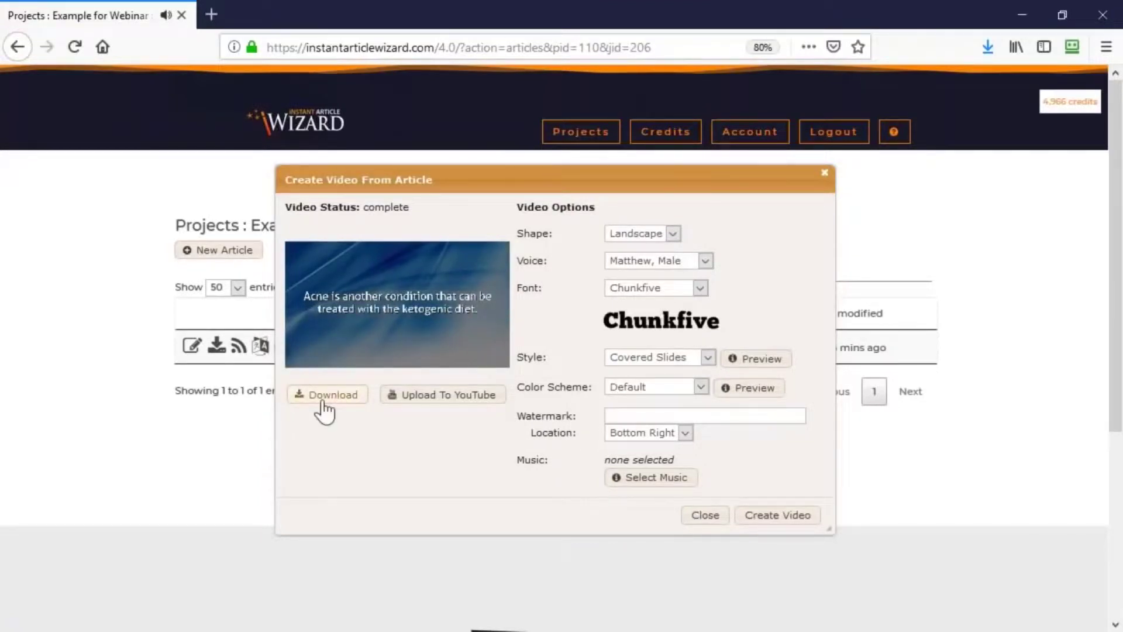
# Start a YouTube upload of the video to the PLR Niche Profits channel and replace its description with "Sample video only".
pyautogui.click(451, 403)
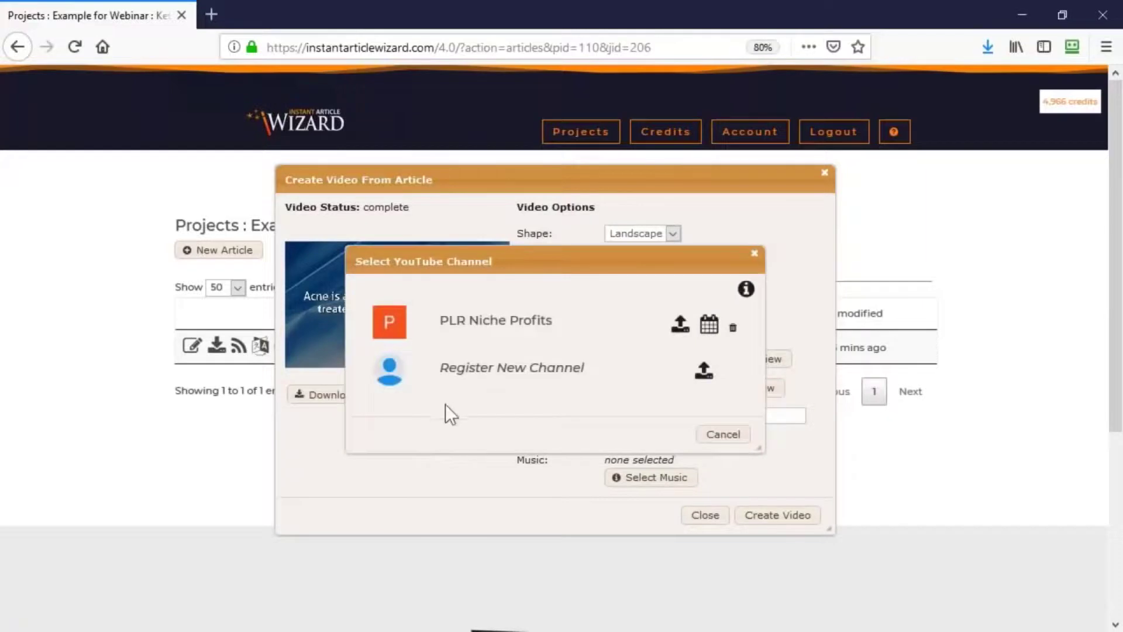
pyautogui.click(682, 328)
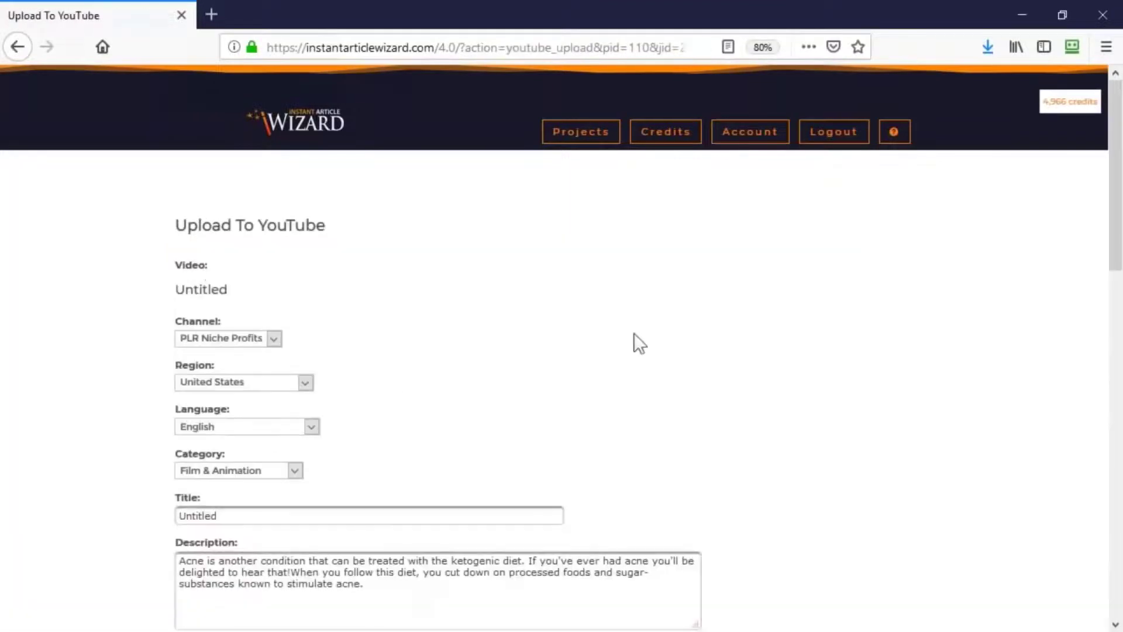
pyautogui.scroll(-5, 392, 390)
pyautogui.click(388, 283)
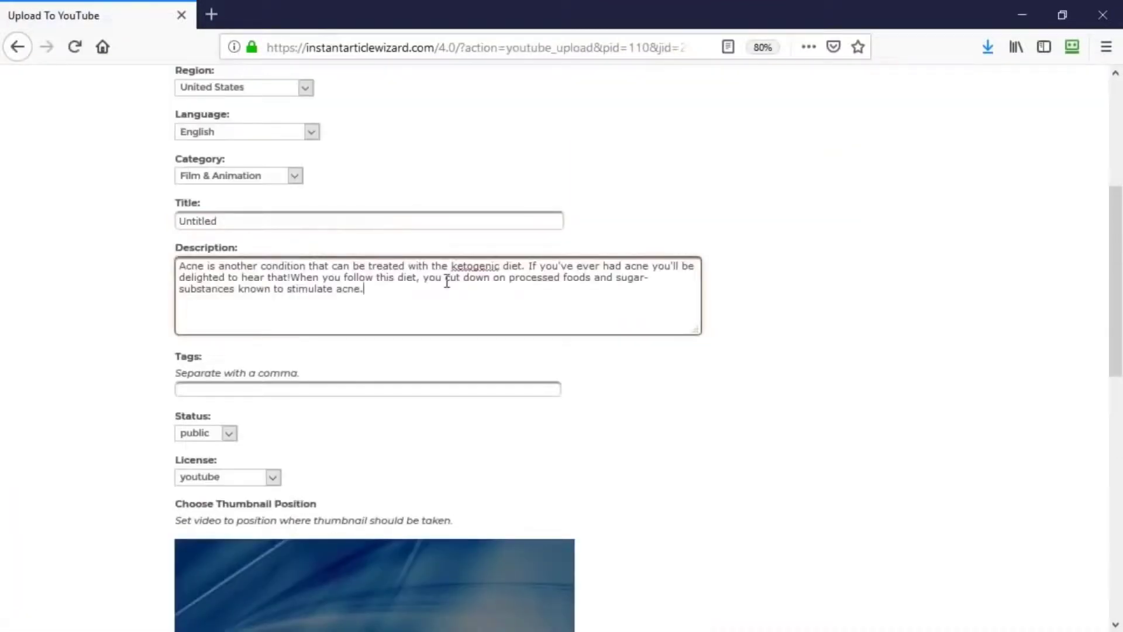
pyautogui.hotkey('ctrl', 'a')
pyautogui.write('Sample ')
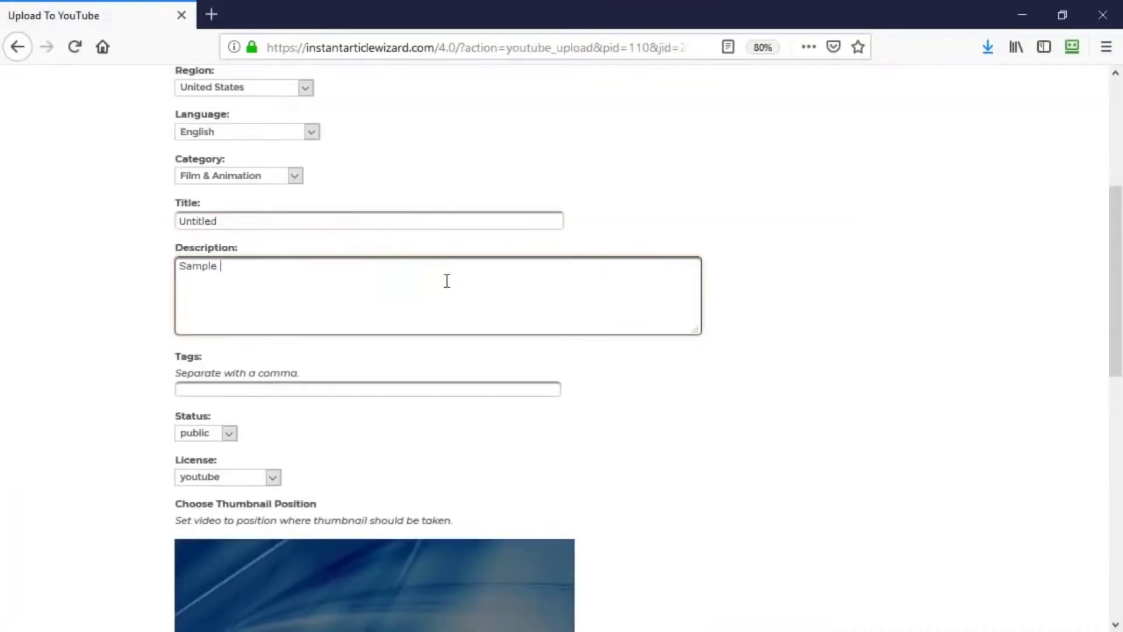
pyautogui.write('video only')
# Replace the YouTube upload's title with "Weight Loss Ketogenic".
pyautogui.moveTo(436, 221); pyautogui.dragTo(141, 210)
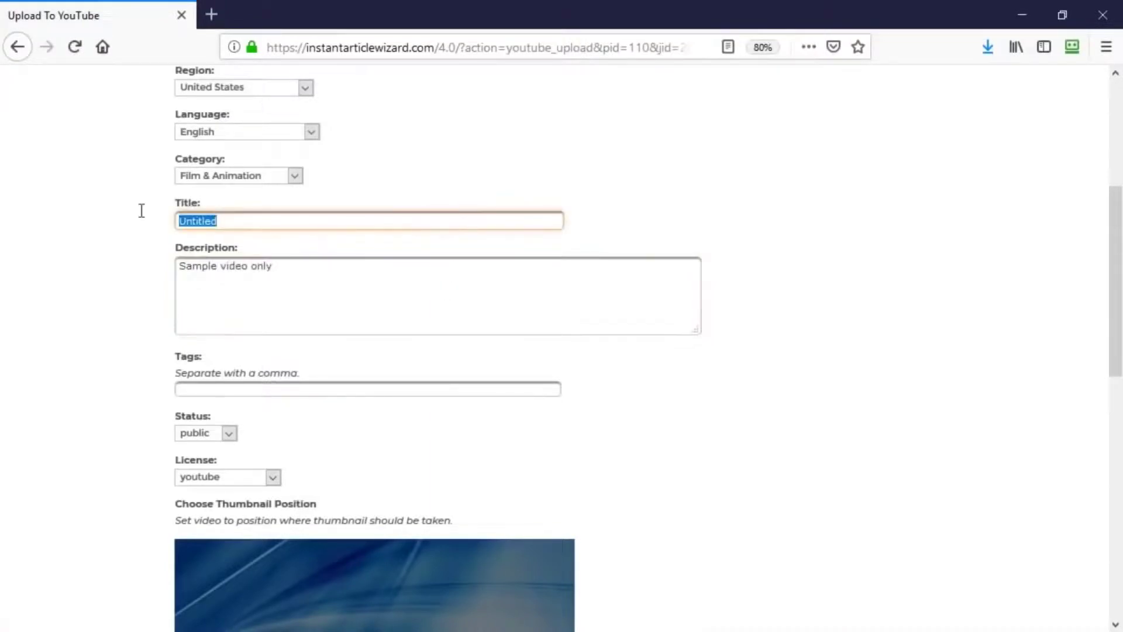
pyautogui.write('Weight L')
pyautogui.write('oss Ketogn')
pyautogui.press('BackSpace')
pyautogui.write('enic')
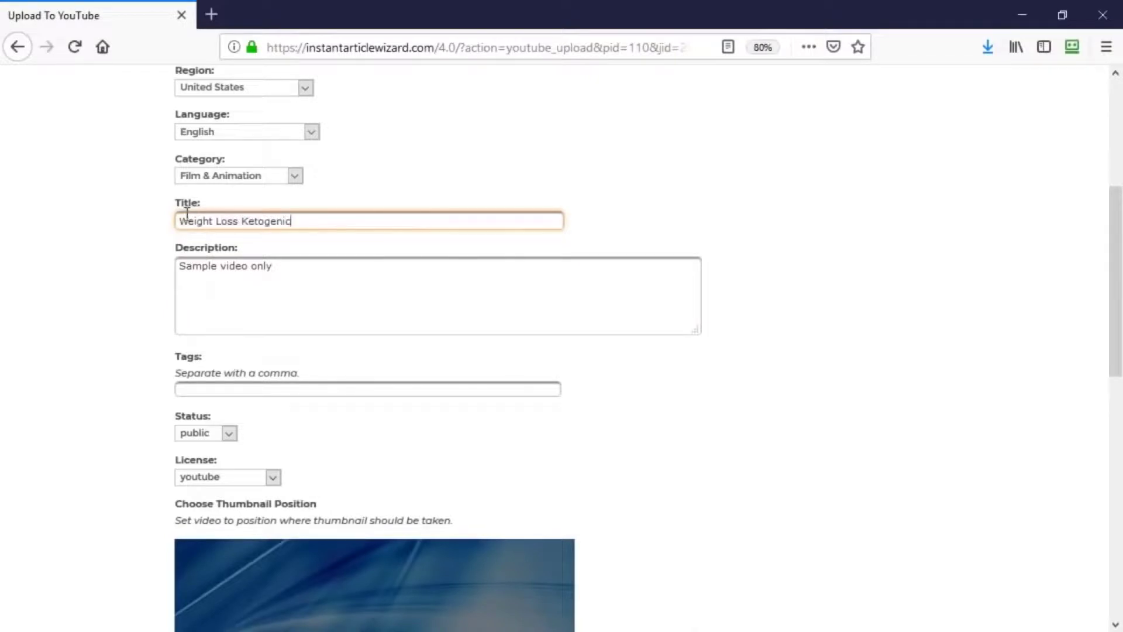
# Review the remaining YouTube upload settings and thumbnail choice, and return to the Ketogenic diet article list without uploading.
pyautogui.scroll(-1, 186, 220)
pyautogui.scroll(-7, 190, 216)
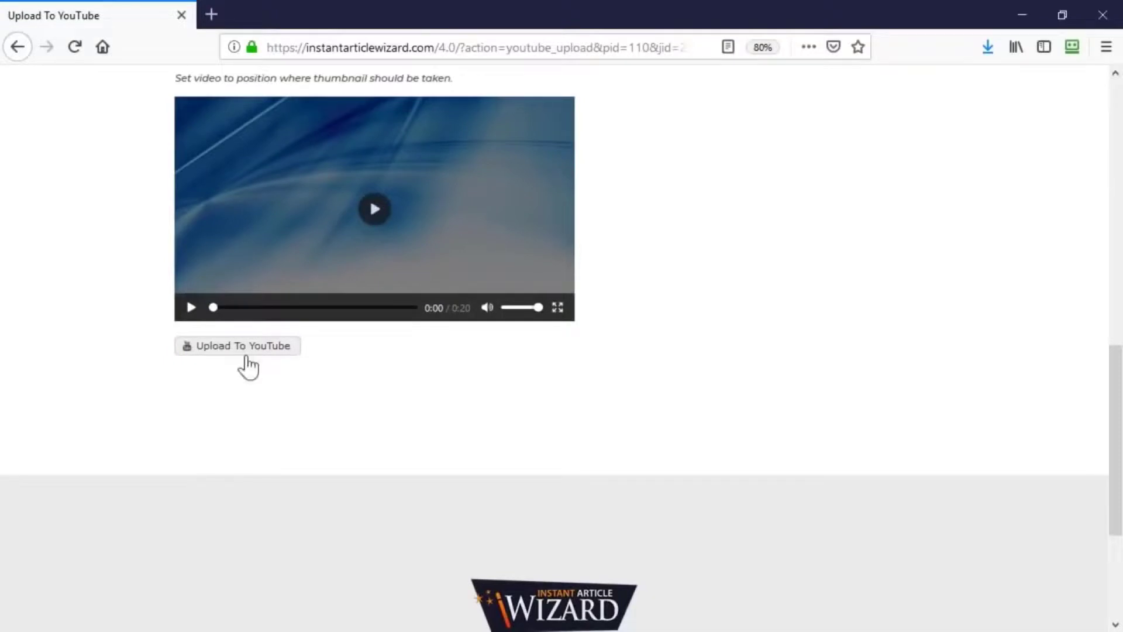
pyautogui.scroll(4, 768, 351)
pyautogui.scroll(4, 768, 348)
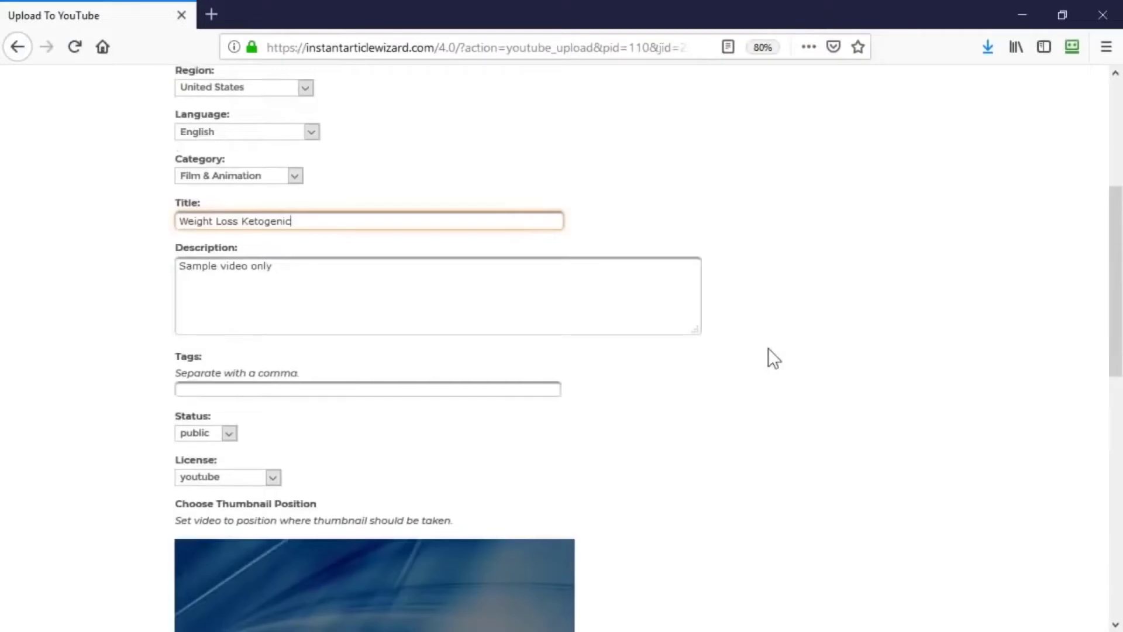
pyautogui.scroll(5, 767, 348)
pyautogui.click(28, 48)
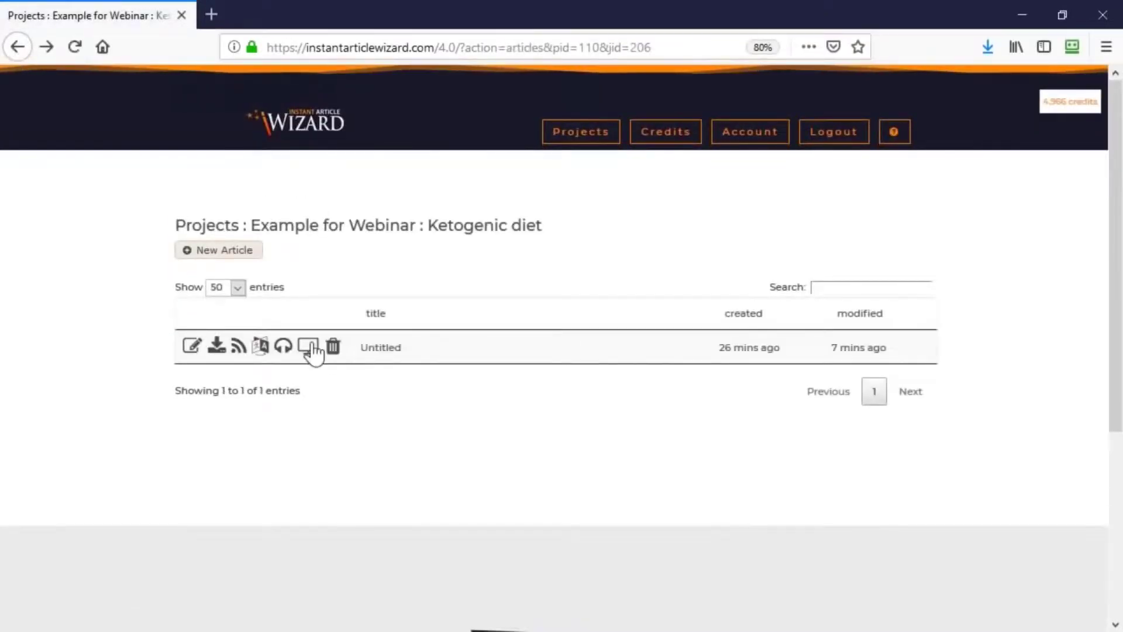
# Review the video creation options of the Untitled article and close them without creating a new video.
pyautogui.click(309, 347)
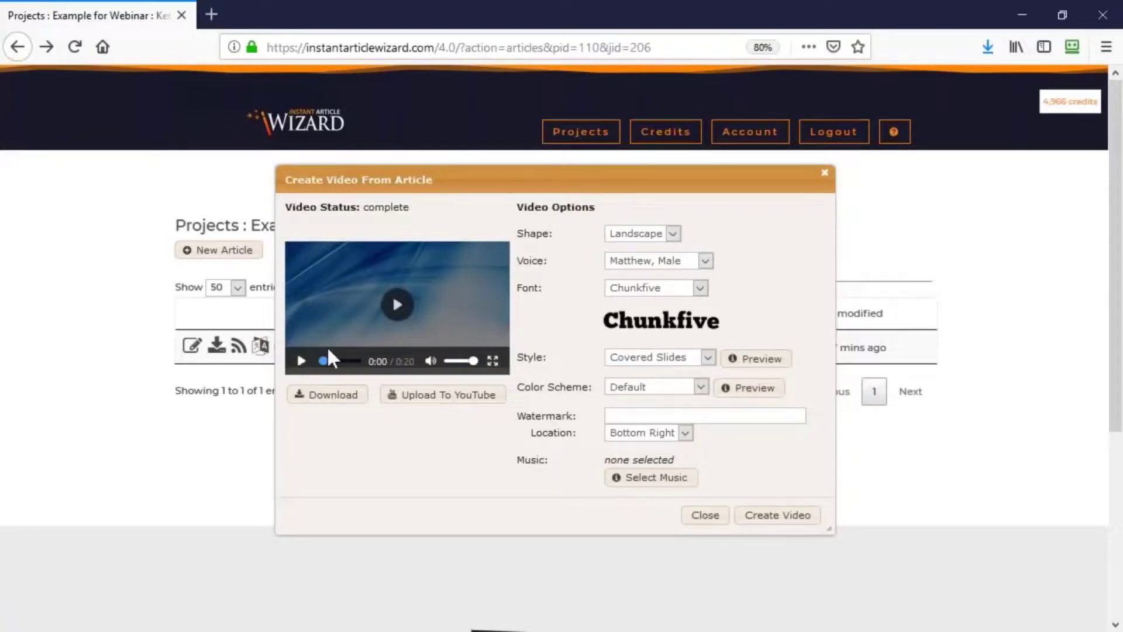
pyautogui.click(705, 515)
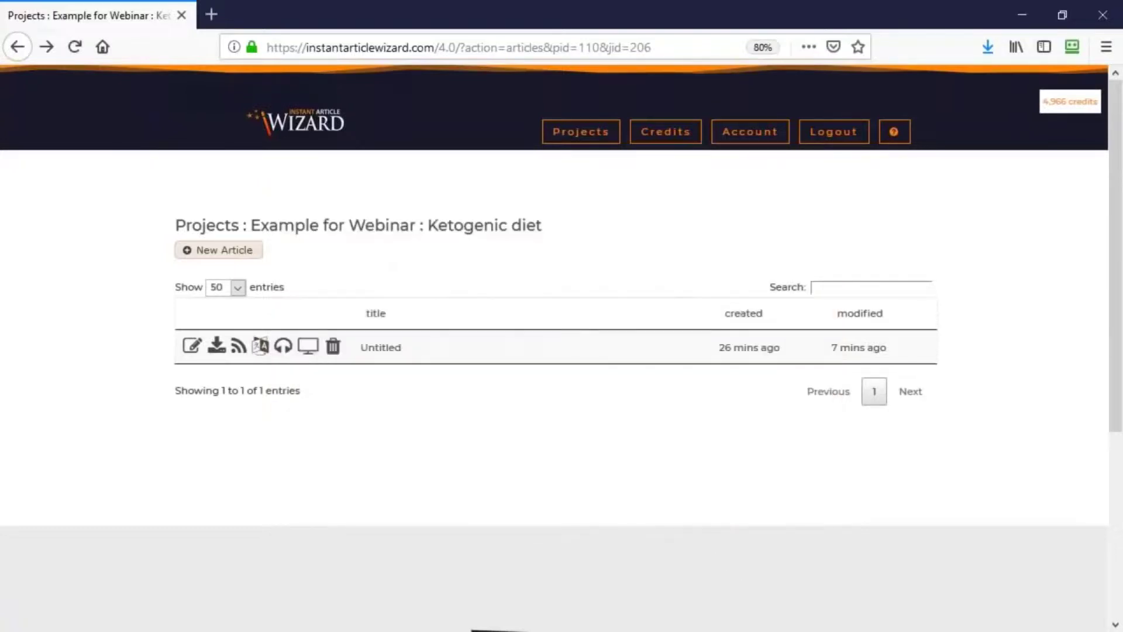